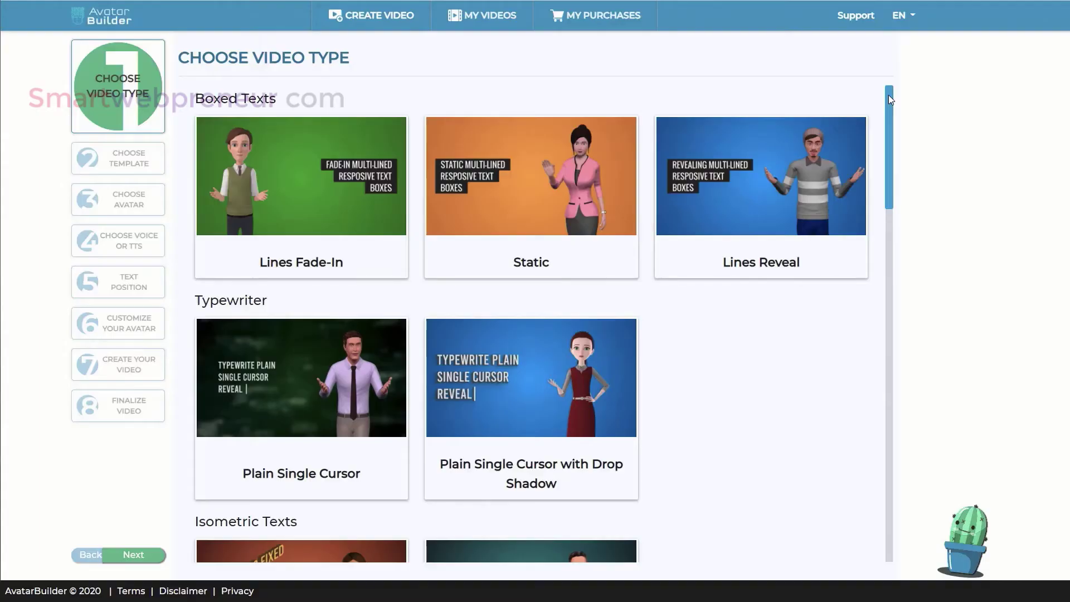
- Start a new video so the Choose Video Type page appears
{"action": "left_click_drag", "start_coordinate": [889, 95], "coordinate": [874, 328]}
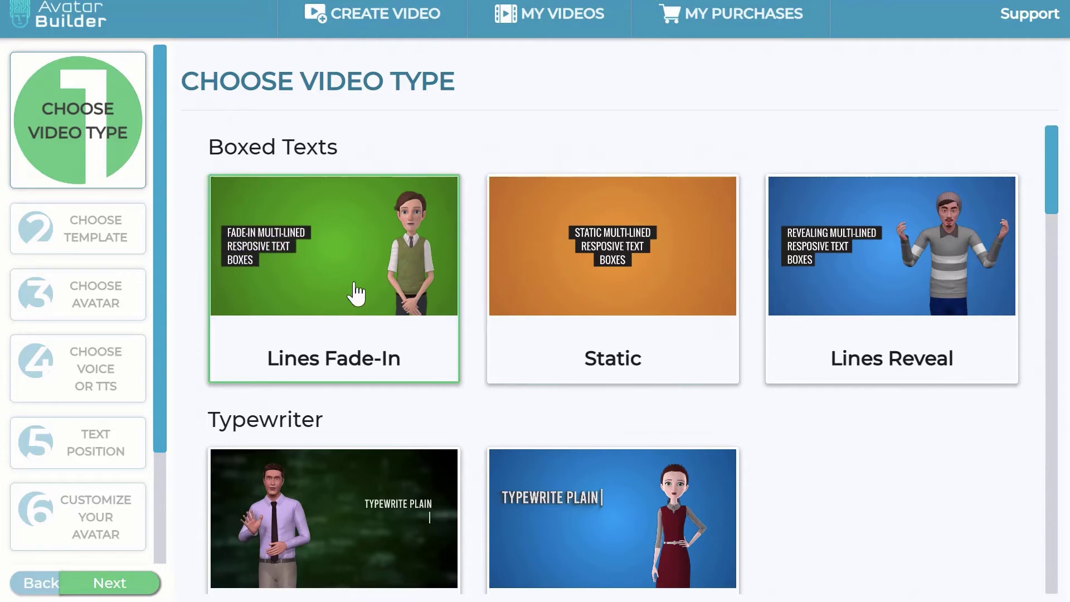
- Choose Static under Boxed Texts as the video type
{"action": "scroll", "coordinate": [691, 256], "scroll_direction": "down", "scroll_amount": 2}
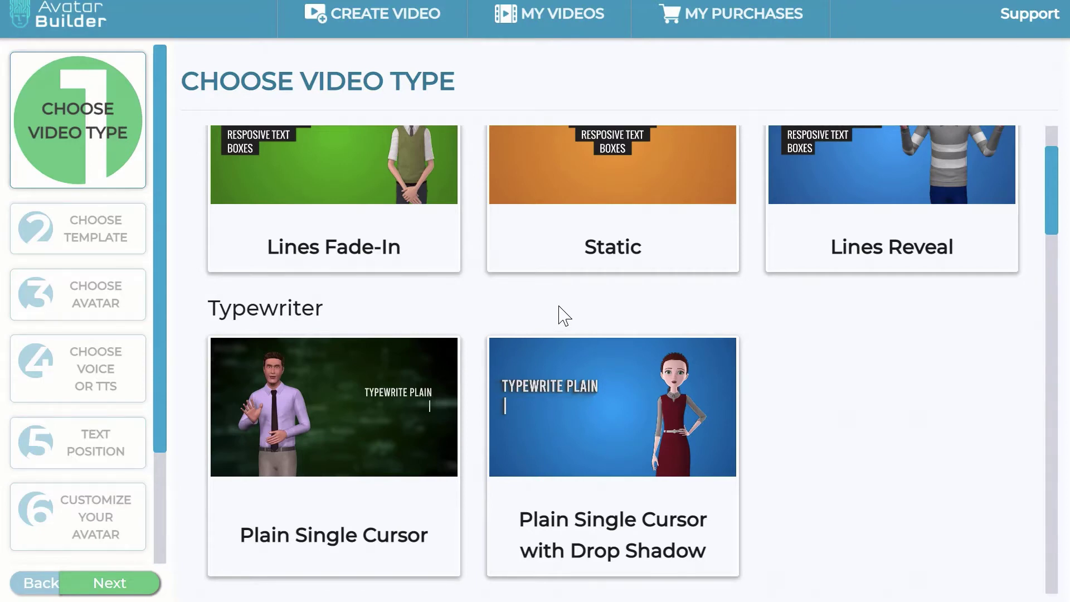
{"action": "scroll", "coordinate": [879, 412], "scroll_direction": "up", "scroll_amount": 2}
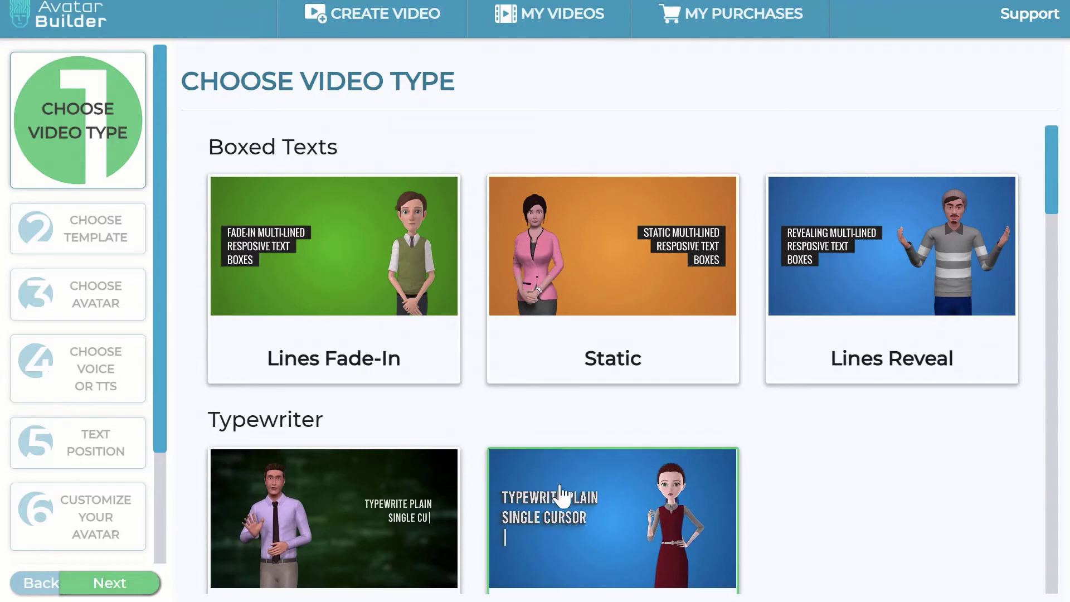
{"action": "scroll", "coordinate": [209, 207], "scroll_direction": "down", "scroll_amount": 6}
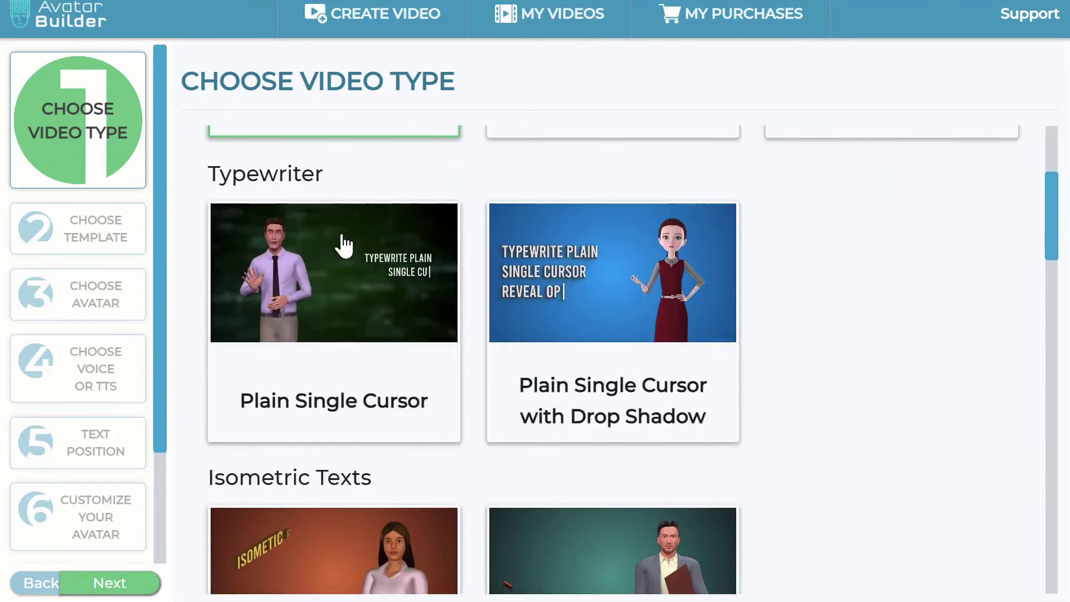
{"action": "scroll", "coordinate": [422, 386], "scroll_direction": "down", "scroll_amount": 1}
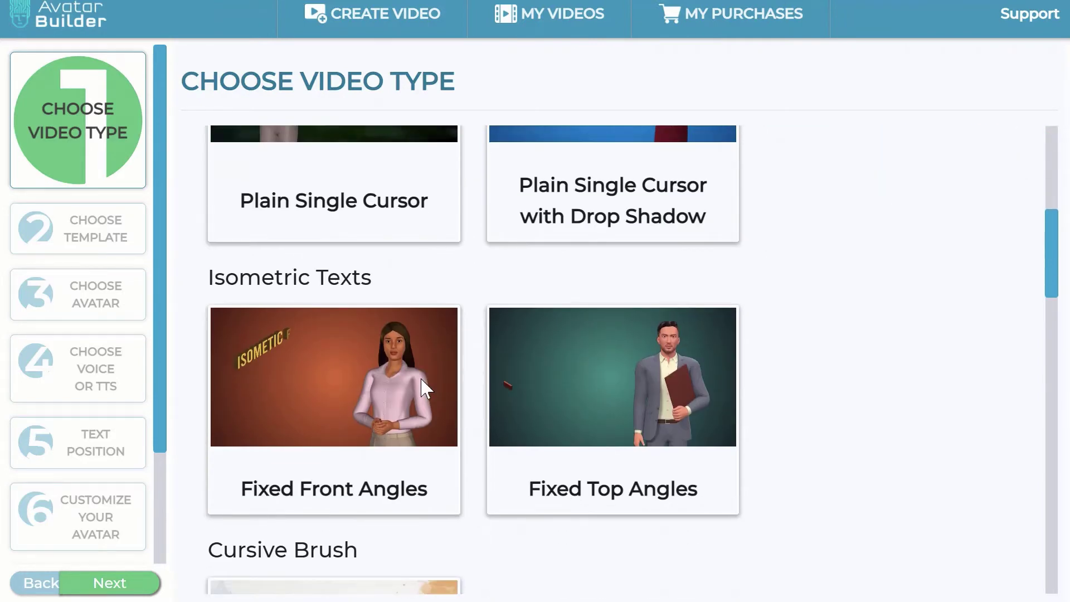
{"action": "scroll", "coordinate": [422, 386], "scroll_direction": "down", "scroll_amount": 2}
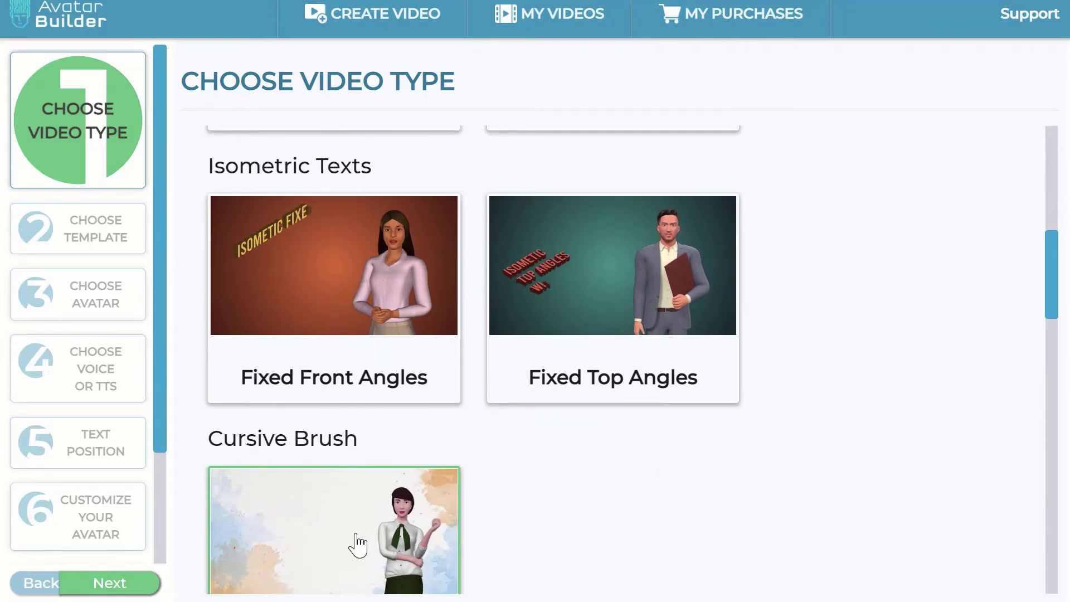
{"action": "scroll", "coordinate": [607, 470], "scroll_direction": "up", "scroll_amount": 10}
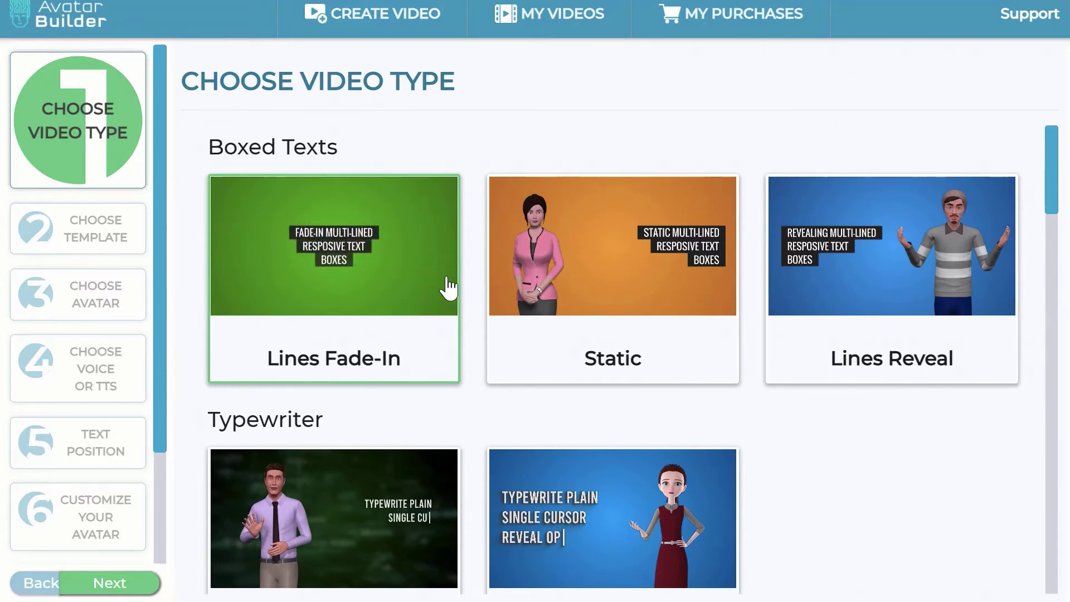
{"action": "left_click", "coordinate": [602, 262]}
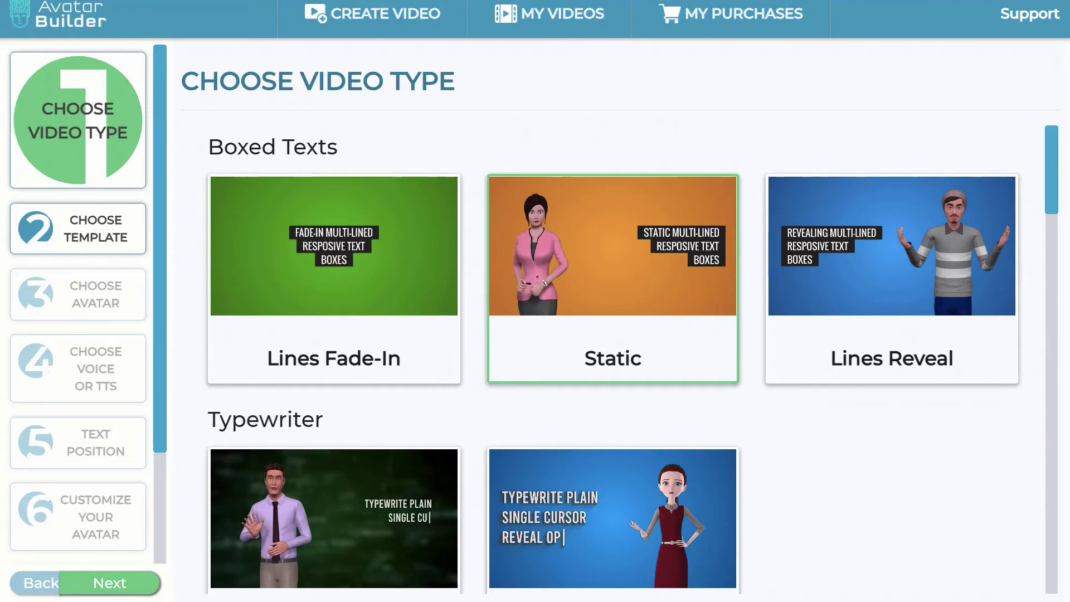
- Advance to template selection and pick the Animal Training template
{"action": "left_click", "coordinate": [110, 583]}
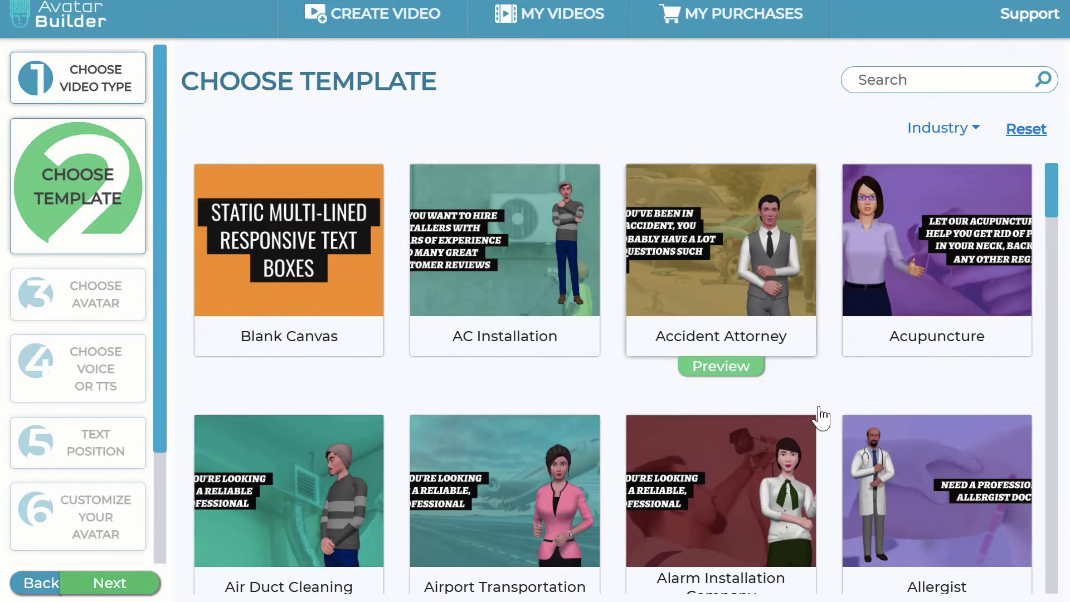
{"action": "scroll", "coordinate": [829, 410], "scroll_direction": "down", "scroll_amount": 8}
{"action": "scroll", "coordinate": [828, 415], "scroll_direction": "down", "scroll_amount": 6}
{"action": "scroll", "coordinate": [828, 416], "scroll_direction": "up", "scroll_amount": 14}
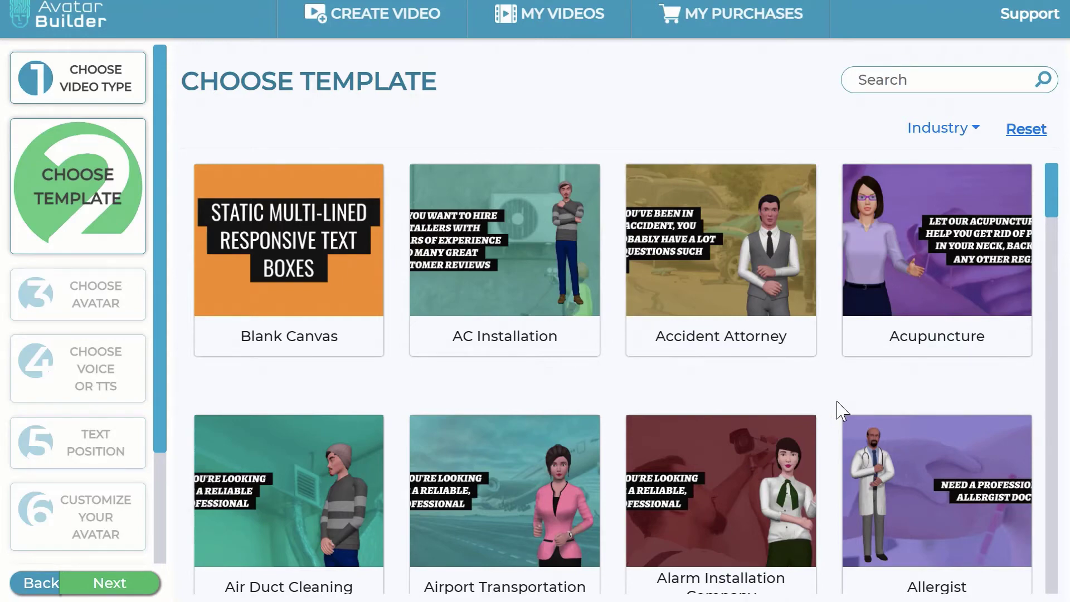
{"action": "scroll", "coordinate": [836, 401], "scroll_direction": "down", "scroll_amount": 10}
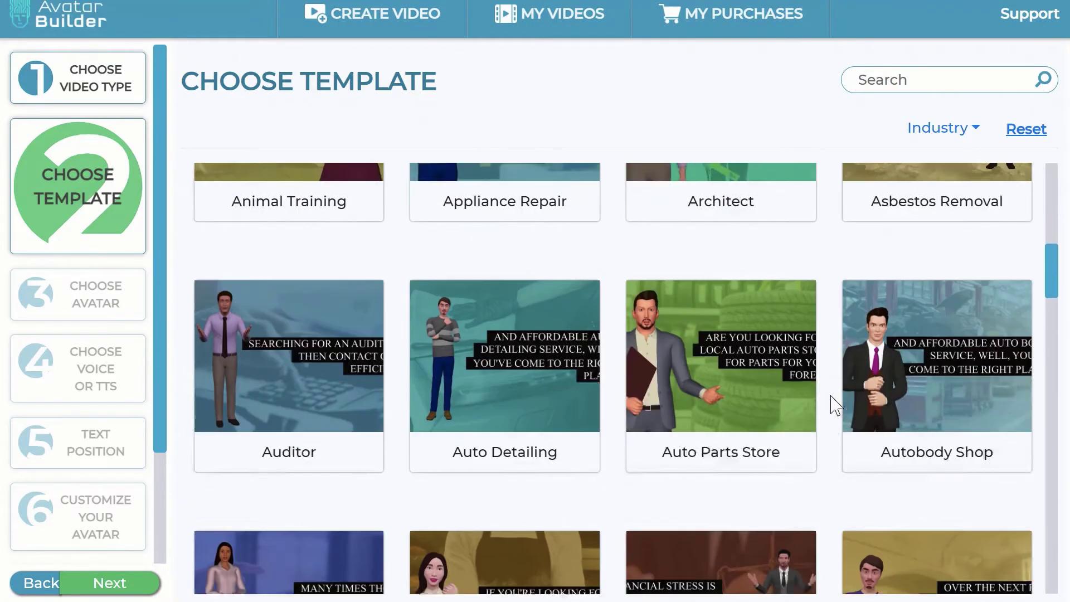
{"action": "scroll", "coordinate": [836, 401], "scroll_direction": "down", "scroll_amount": 5}
{"action": "scroll", "coordinate": [836, 401], "scroll_direction": "up", "scroll_amount": 7}
{"action": "scroll", "coordinate": [836, 401], "scroll_direction": "up", "scroll_amount": 8}
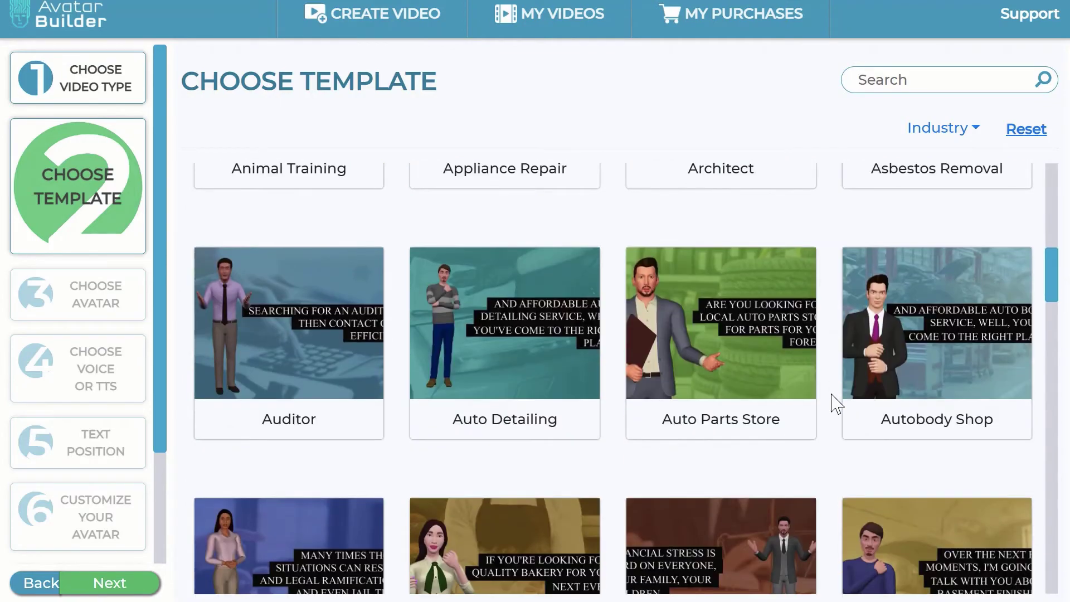
{"action": "scroll", "coordinate": [836, 402], "scroll_direction": "down", "scroll_amount": 5}
{"action": "scroll", "coordinate": [836, 401], "scroll_direction": "up", "scroll_amount": 10}
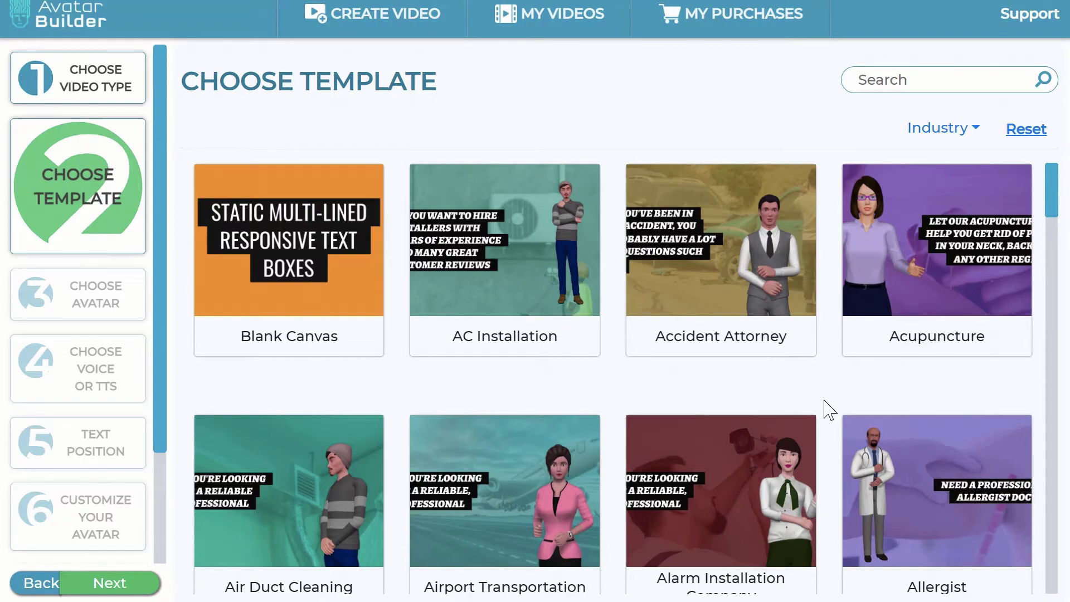
{"action": "scroll", "coordinate": [833, 335], "scroll_direction": "down", "scroll_amount": 5}
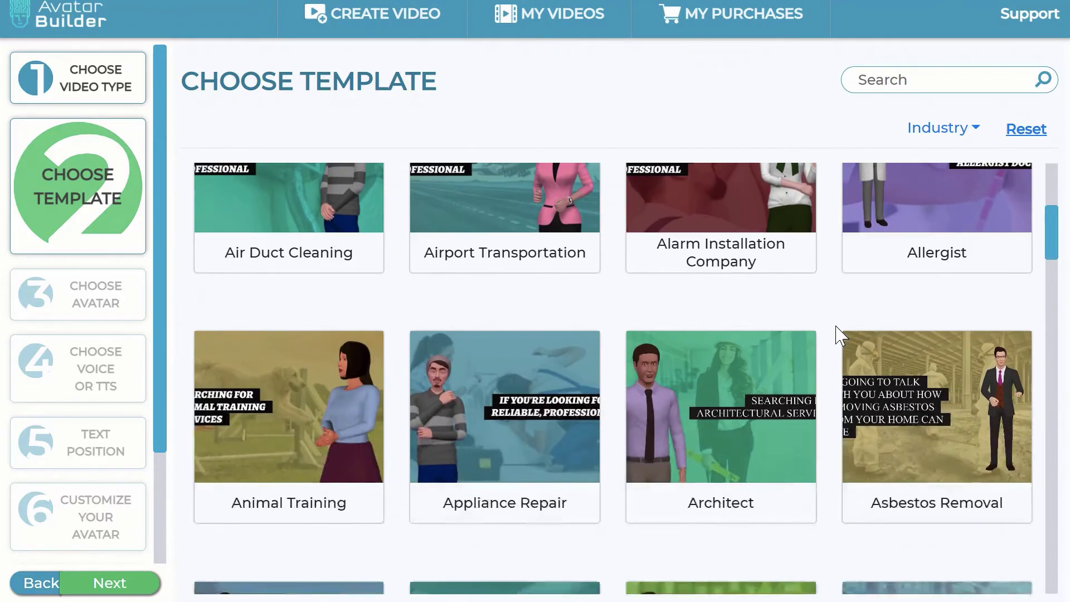
{"action": "scroll", "coordinate": [841, 343], "scroll_direction": "up", "scroll_amount": 5}
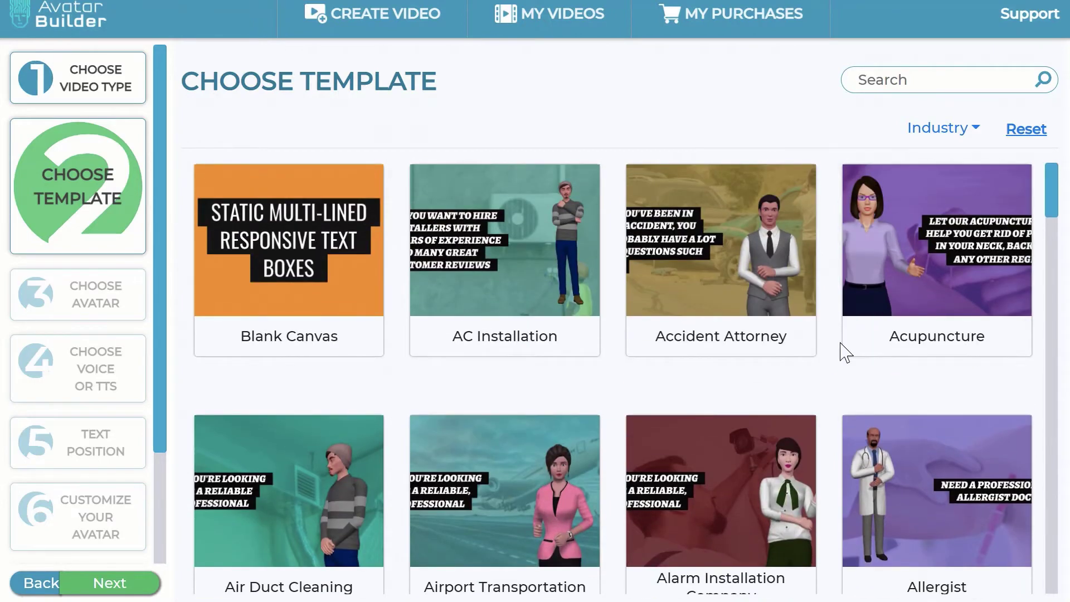
{"action": "scroll", "coordinate": [834, 359], "scroll_direction": "down", "scroll_amount": 3}
{"action": "scroll", "coordinate": [830, 362], "scroll_direction": "down", "scroll_amount": 6}
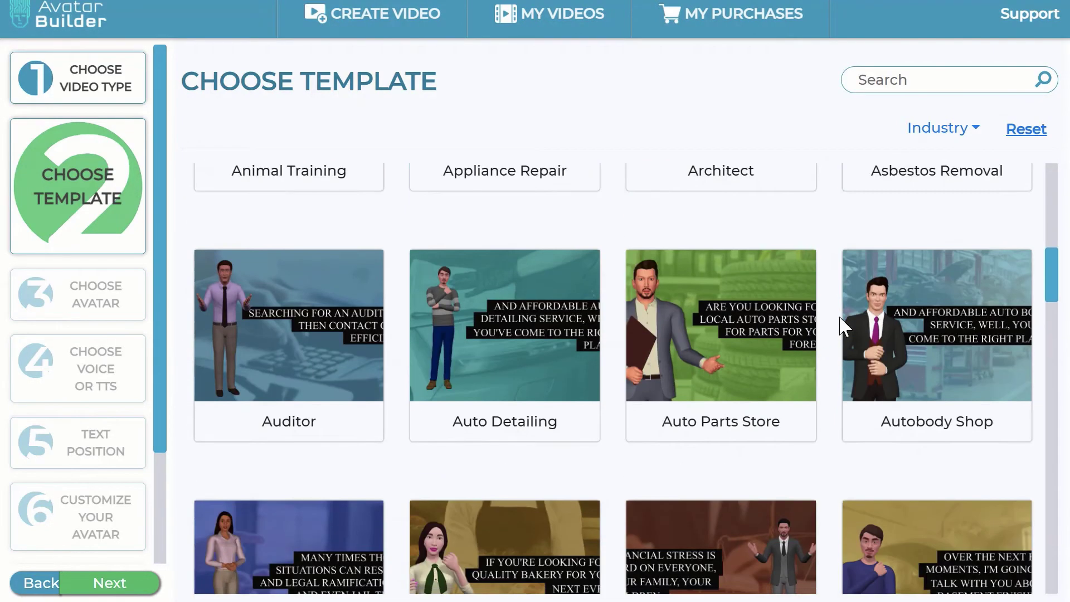
{"action": "scroll", "coordinate": [845, 326], "scroll_direction": "down", "scroll_amount": 3}
{"action": "scroll", "coordinate": [845, 326], "scroll_direction": "up", "scroll_amount": 9}
{"action": "scroll", "coordinate": [841, 327], "scroll_direction": "down", "scroll_amount": 3}
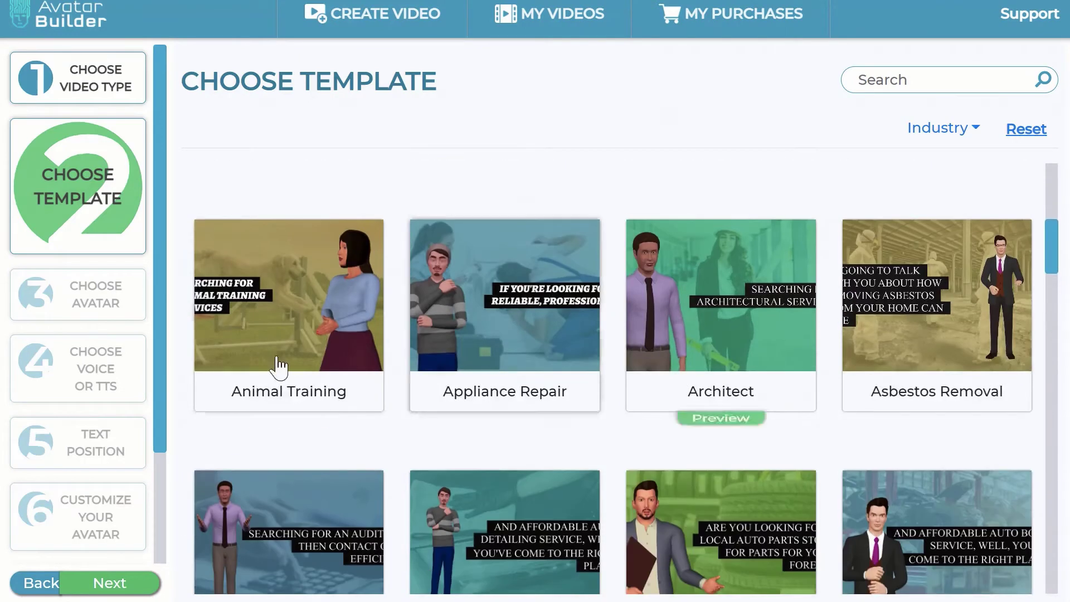
{"action": "left_click", "coordinate": [312, 306]}
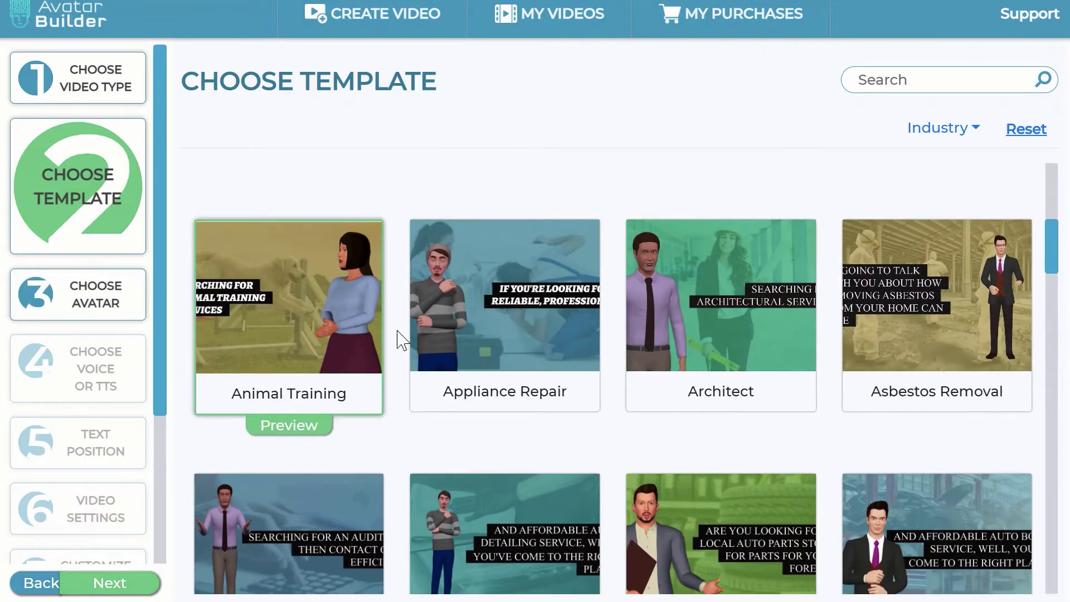
- Pick an avatar, trying Deshawn and then Noah, and advance to Choose Voice or TTS
{"action": "left_click", "coordinate": [129, 585]}
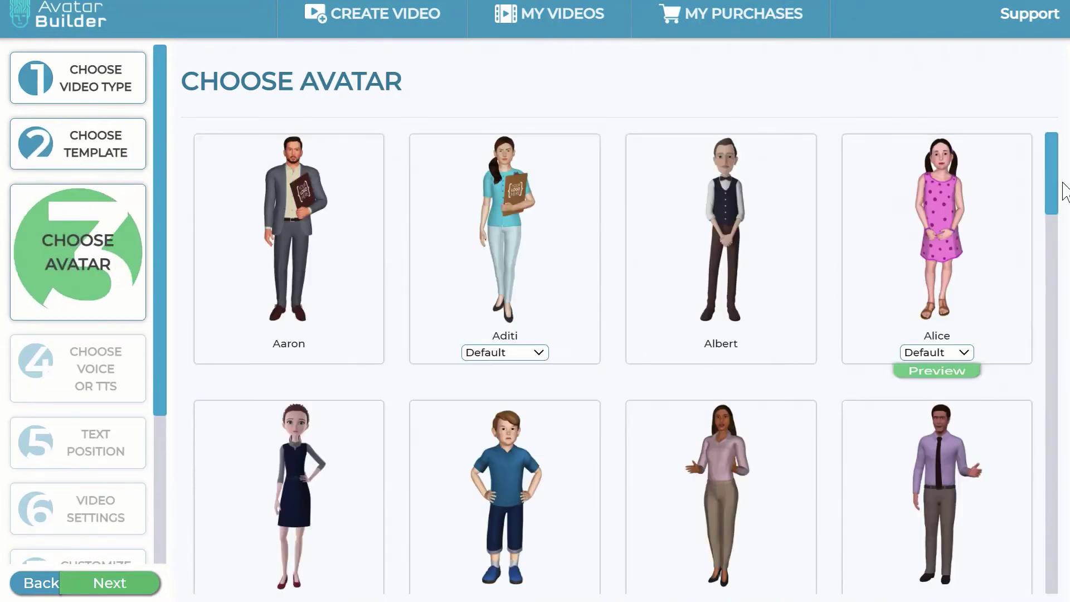
{"action": "scroll", "coordinate": [970, 295], "scroll_direction": "down", "scroll_amount": 15}
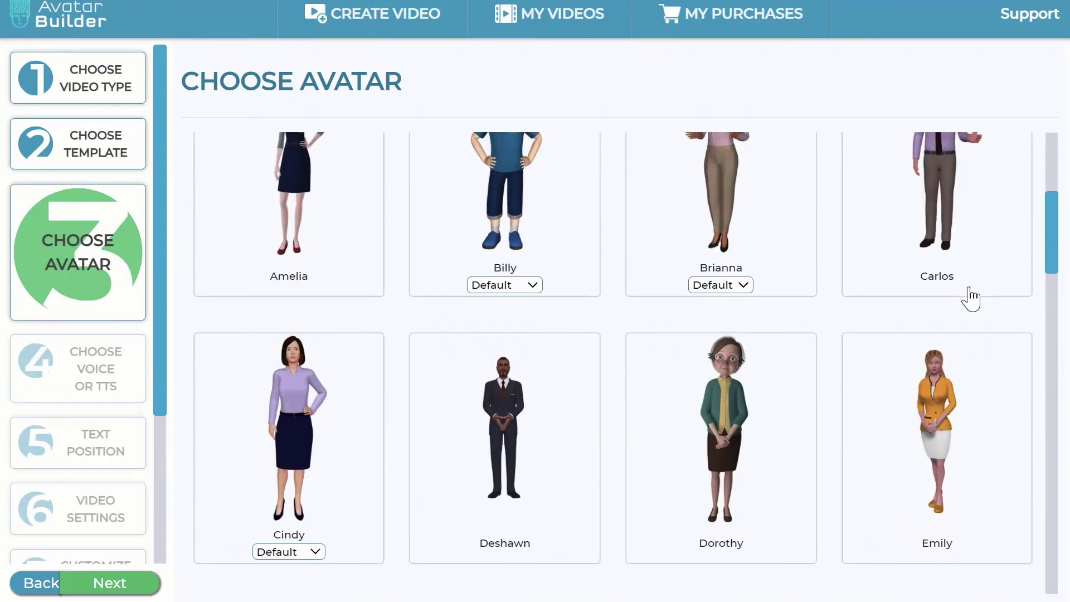
{"action": "scroll", "coordinate": [972, 299], "scroll_direction": "down", "scroll_amount": 20}
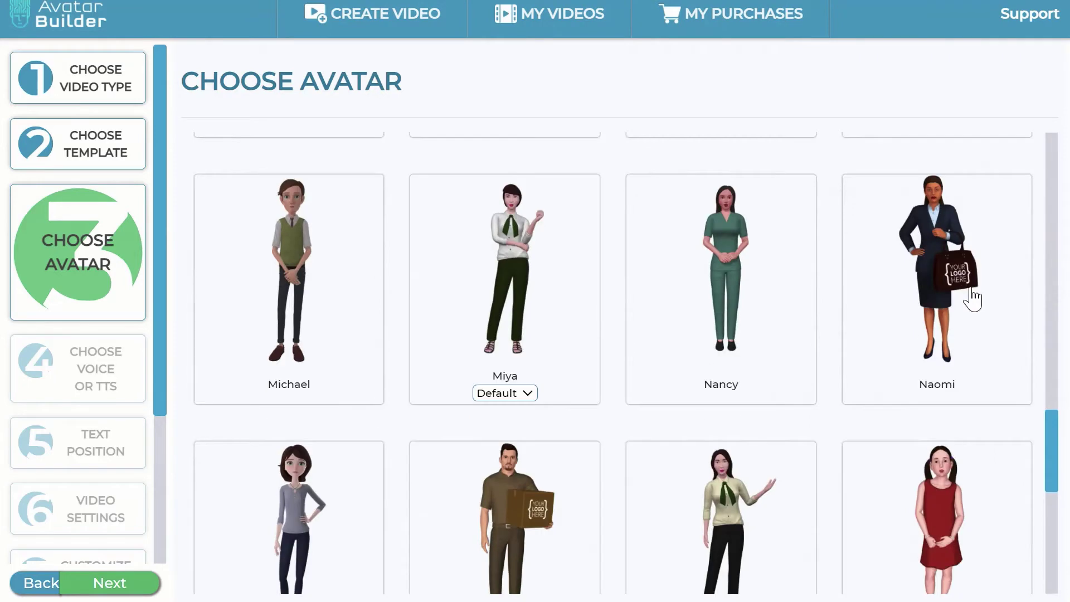
{"action": "scroll", "coordinate": [973, 300], "scroll_direction": "up", "scroll_amount": 20}
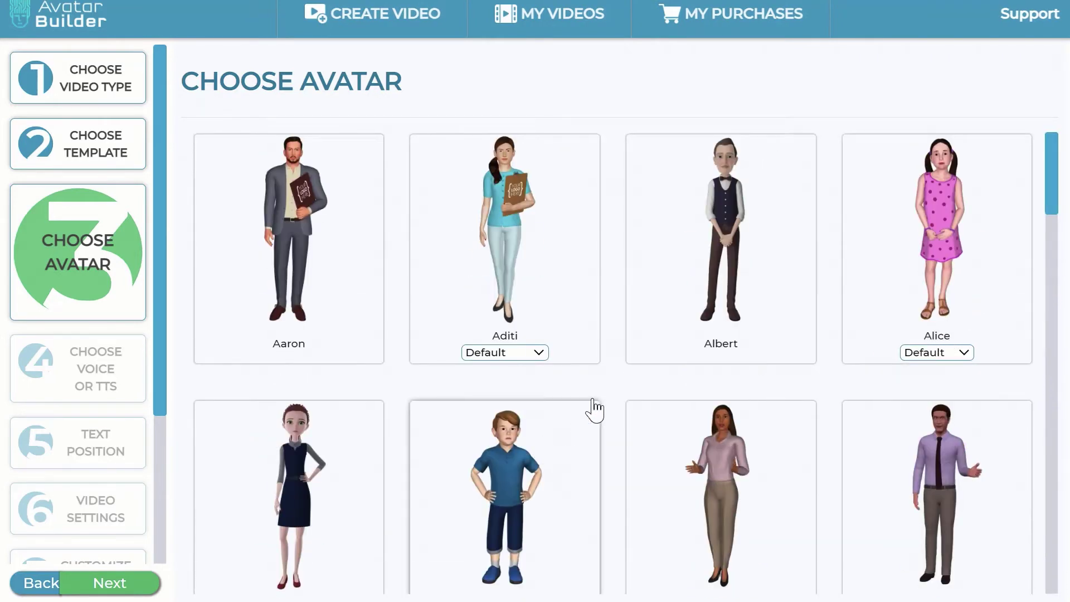
{"action": "scroll", "coordinate": [628, 390], "scroll_direction": "down", "scroll_amount": 1}
{"action": "scroll", "coordinate": [628, 391], "scroll_direction": "down", "scroll_amount": 8}
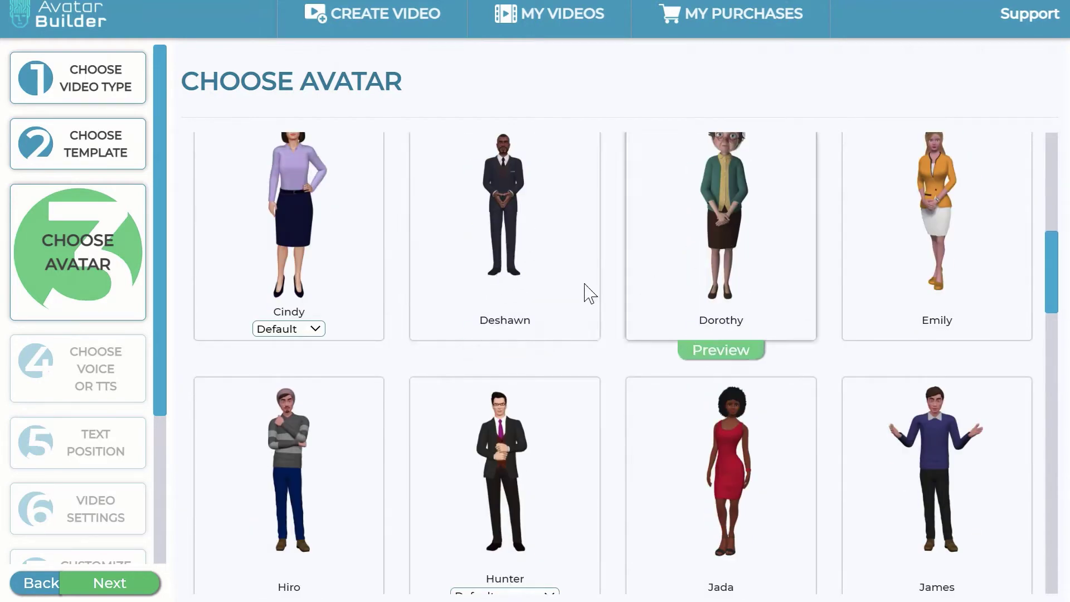
{"action": "left_click", "coordinate": [545, 268]}
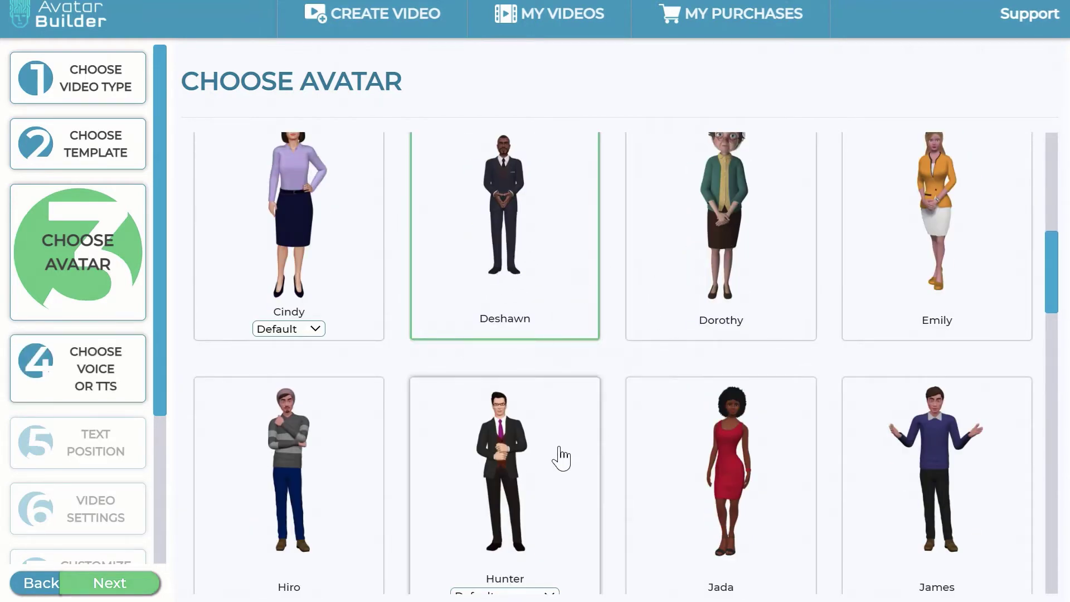
{"action": "scroll", "coordinate": [563, 423], "scroll_direction": "down", "scroll_amount": 10}
{"action": "scroll", "coordinate": [564, 423], "scroll_direction": "down", "scroll_amount": 8}
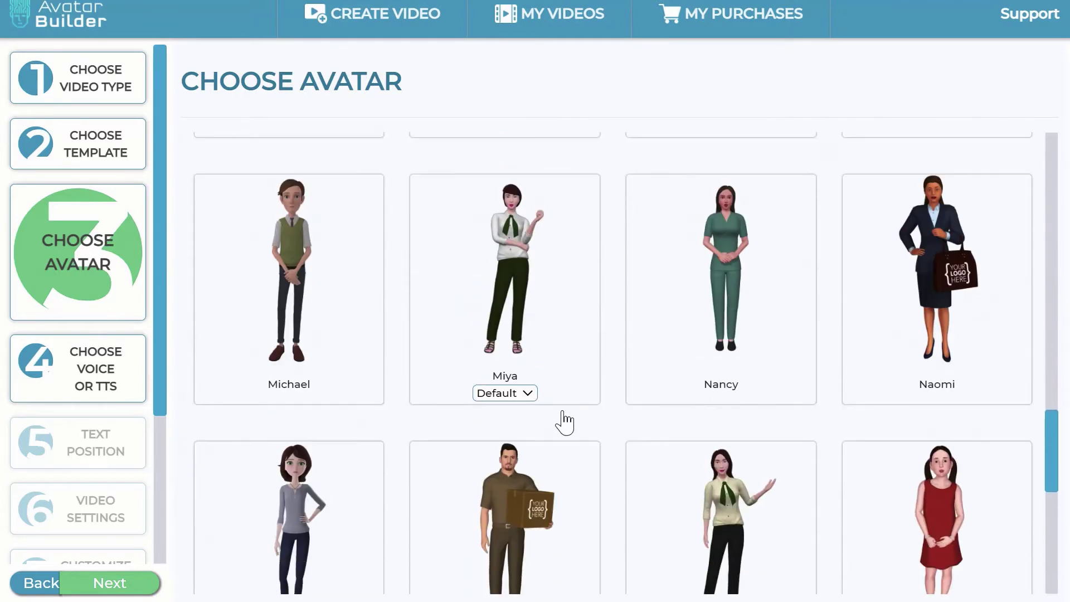
{"action": "left_click", "coordinate": [562, 423]}
{"action": "left_click", "coordinate": [146, 585]}
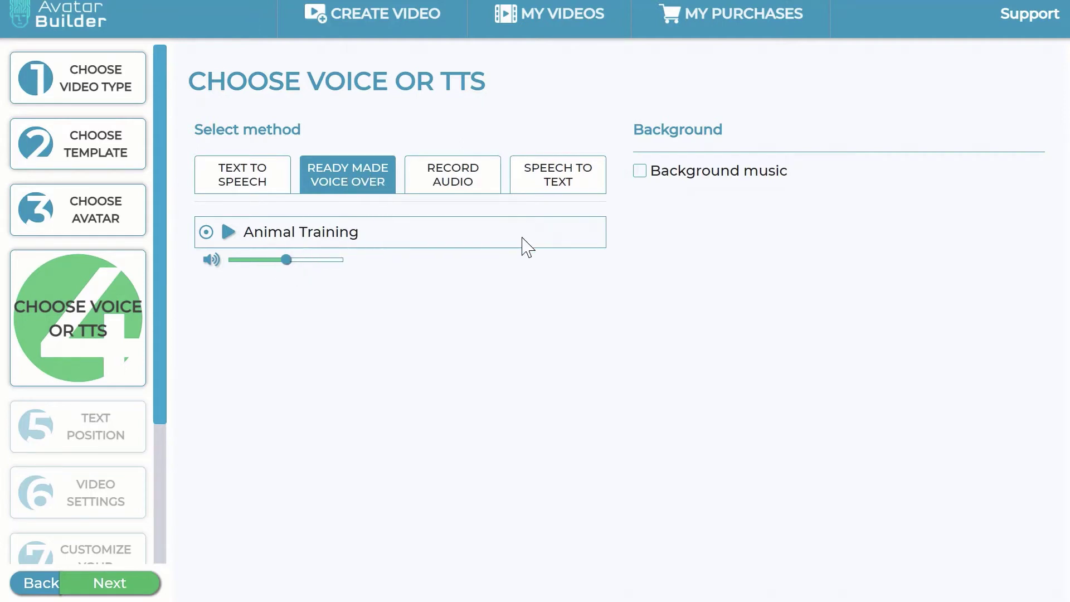
- Try the text-to-speech method with voice Joey and review the script text
{"action": "left_click", "coordinate": [258, 190]}
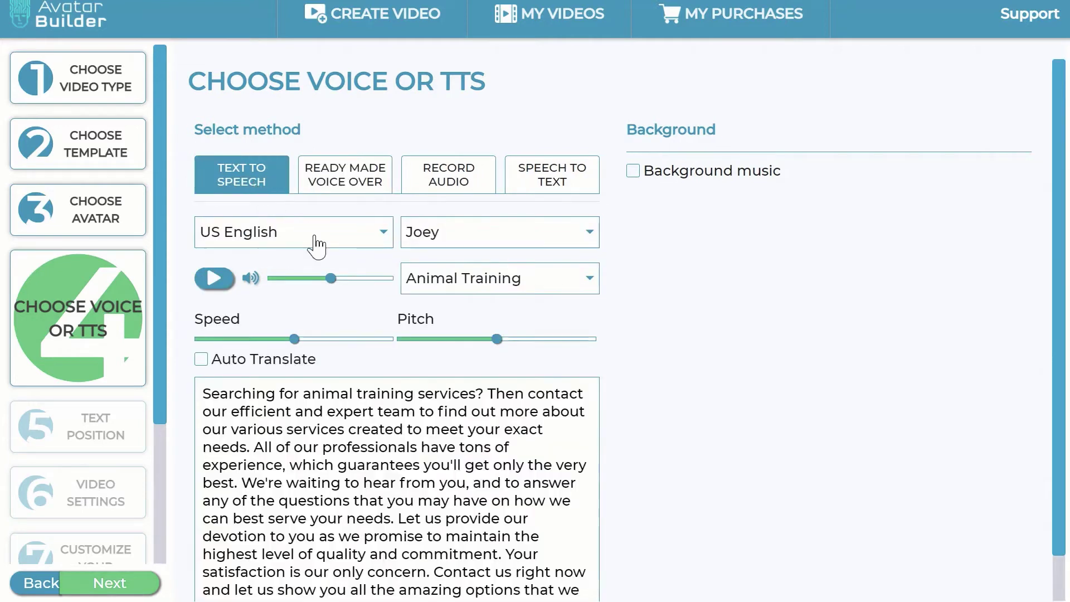
{"action": "left_click", "coordinate": [598, 233]}
{"action": "left_click", "coordinate": [616, 425]}
{"action": "scroll", "coordinate": [570, 425], "scroll_direction": "down", "scroll_amount": 1}
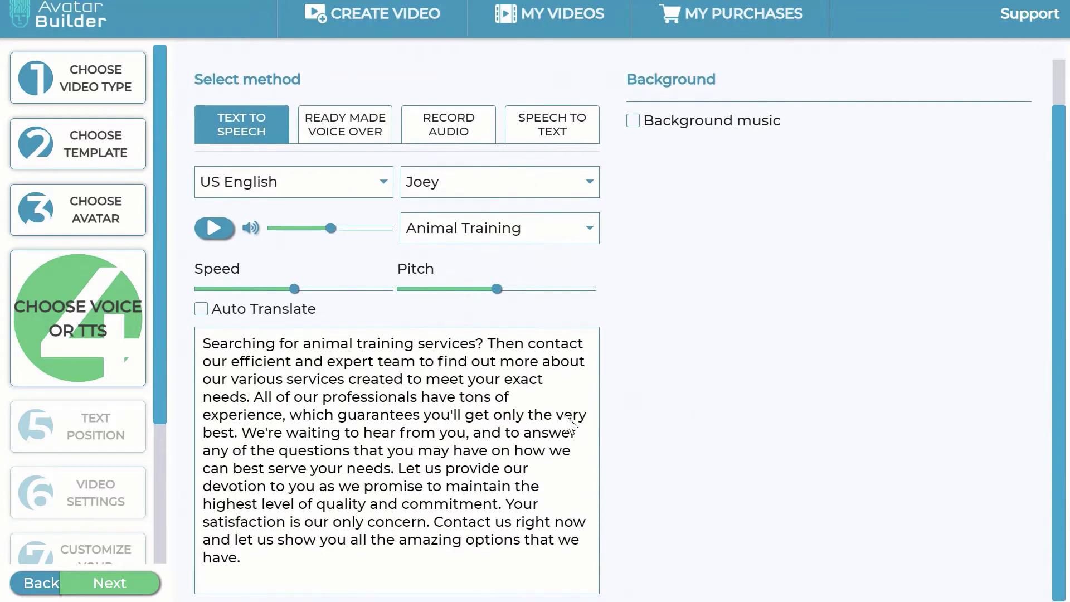
{"action": "left_click_drag", "start_coordinate": [486, 564], "coordinate": [200, 343]}
{"action": "left_click", "coordinate": [463, 576]}
{"action": "left_click_drag", "start_coordinate": [460, 570], "coordinate": [204, 335]}
{"action": "left_click", "coordinate": [301, 568]}
{"action": "left_click_drag", "start_coordinate": [301, 568], "coordinate": [187, 346]}
{"action": "left_click", "coordinate": [456, 577]}
- Switch to the ready-made Animal Training voice-over and continue to Text Position
{"action": "left_click", "coordinate": [561, 139]}
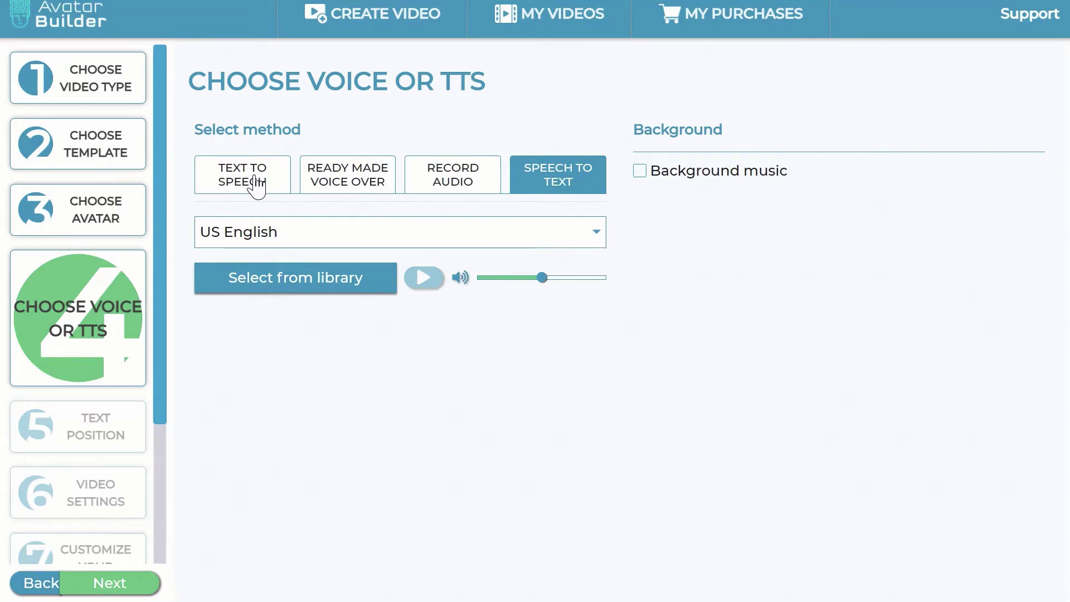
{"action": "left_click", "coordinate": [256, 184]}
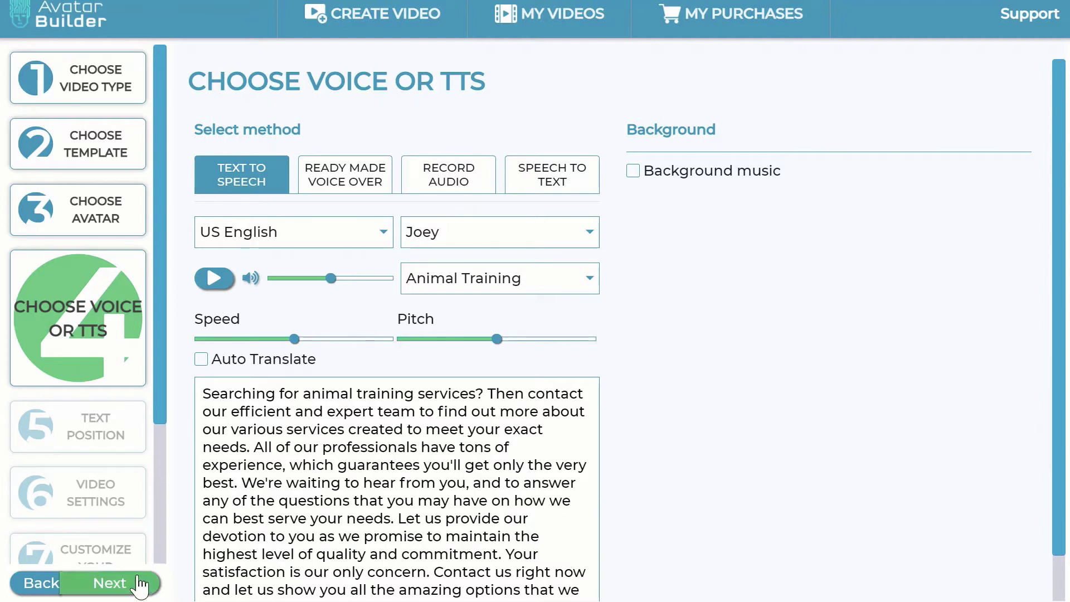
{"action": "left_click", "coordinate": [362, 178]}
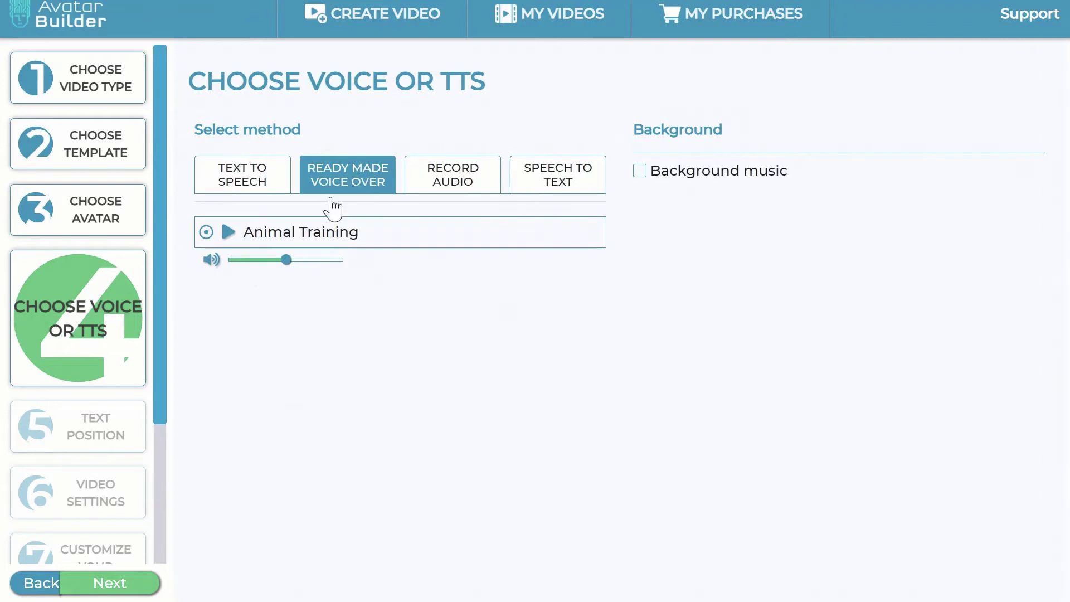
{"action": "left_click", "coordinate": [150, 591]}
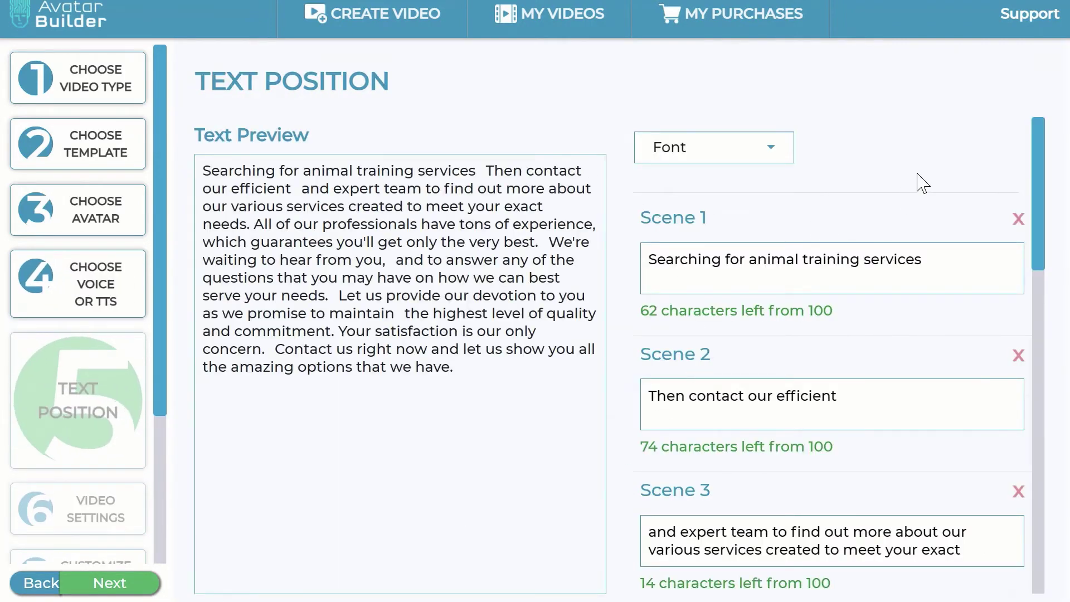
- Inspect the Scene 1 caption and font list without changes, then go to Video Settings
{"action": "left_click_drag", "start_coordinate": [1042, 179], "coordinate": [1044, 203]}
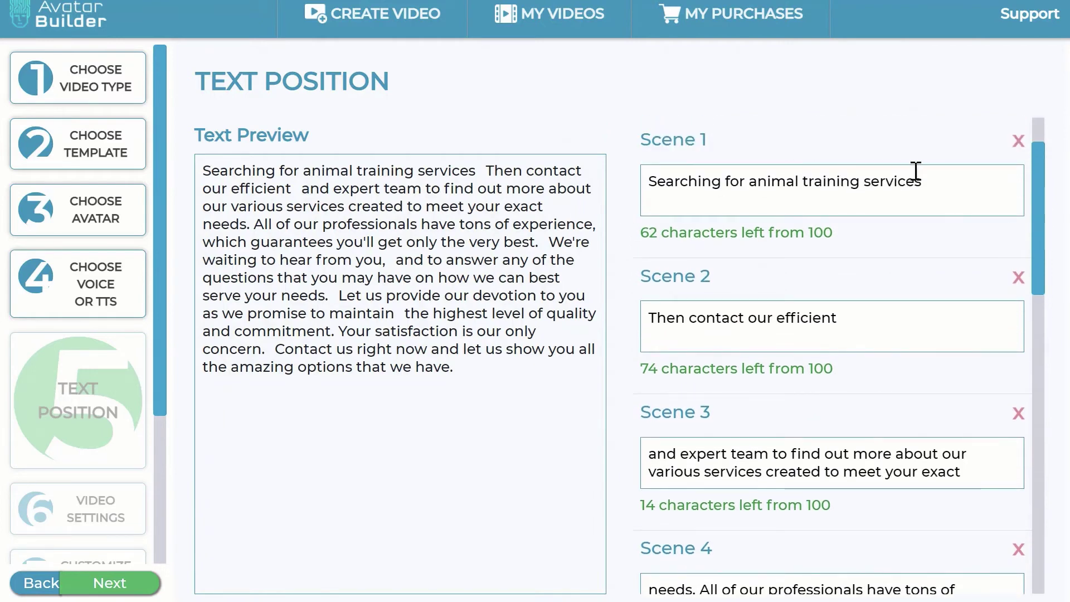
{"action": "left_click_drag", "start_coordinate": [942, 195], "coordinate": [635, 222]}
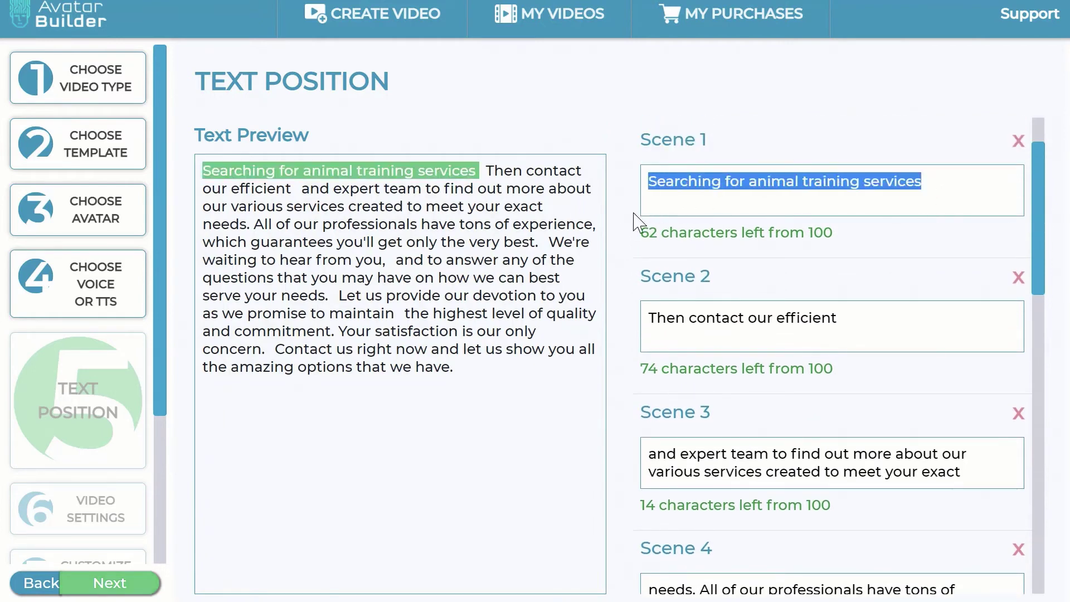
{"action": "left_click", "coordinate": [935, 201]}
{"action": "left_click_drag", "start_coordinate": [959, 186], "coordinate": [605, 190]}
{"action": "left_click", "coordinate": [959, 200]}
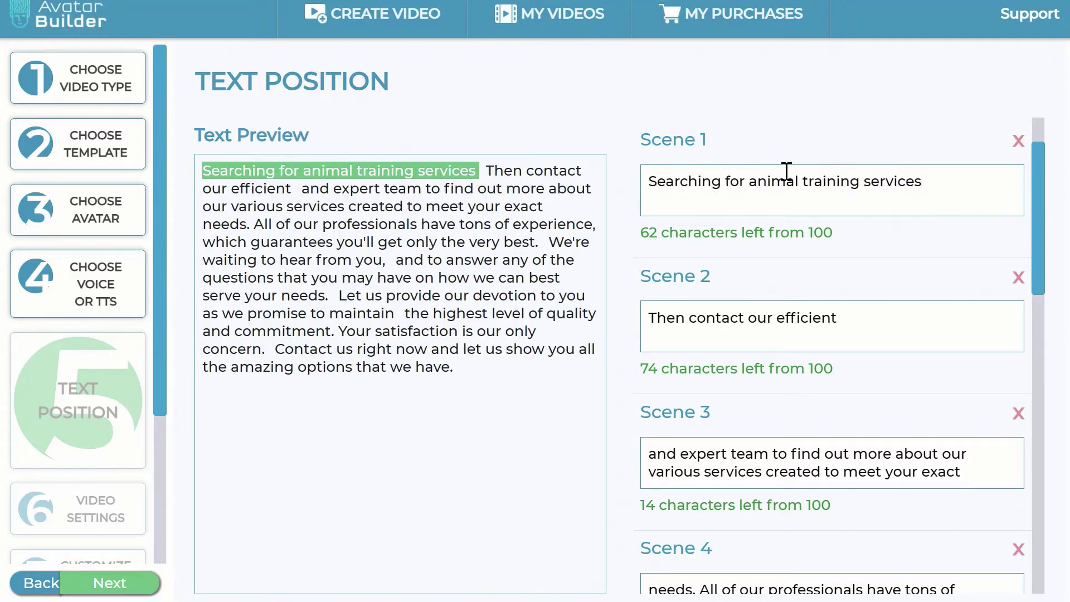
{"action": "left_click", "coordinate": [792, 152]}
{"action": "left_click_drag", "start_coordinate": [794, 237], "coordinate": [844, 168]}
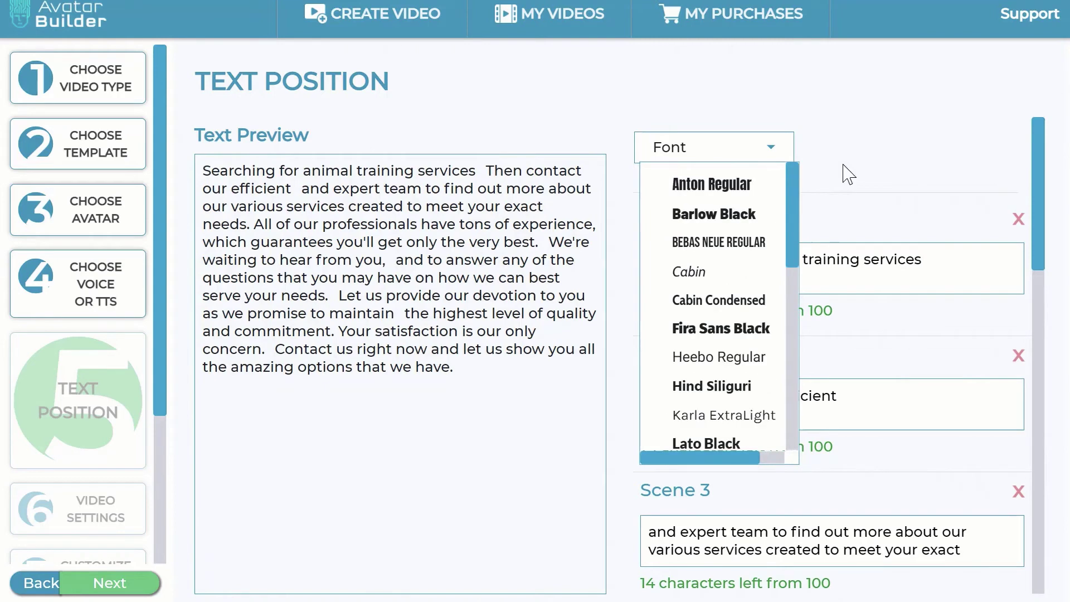
{"action": "left_click", "coordinate": [920, 165]}
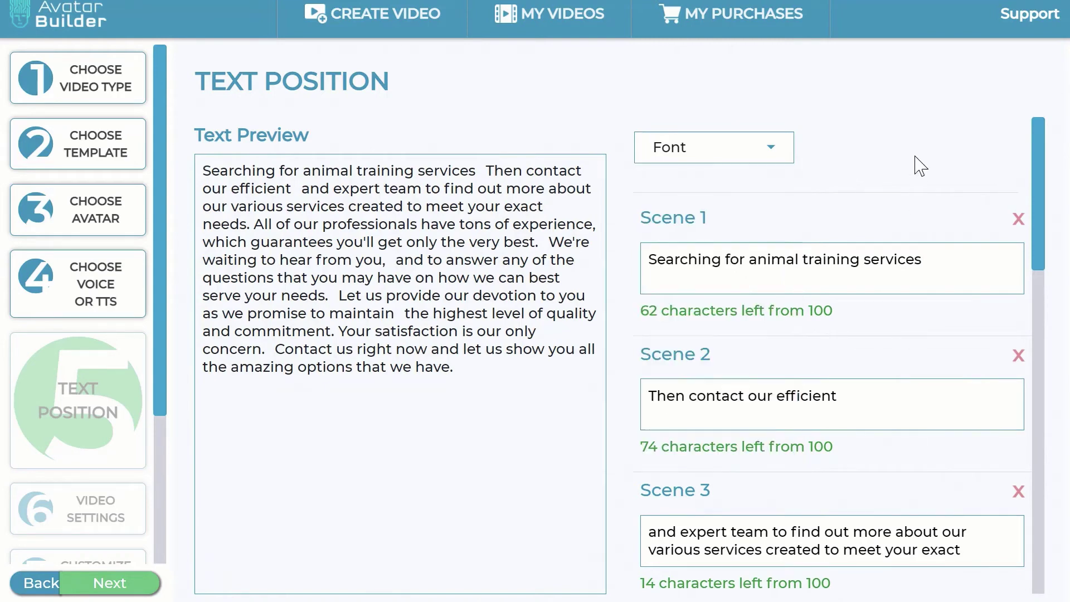
{"action": "left_click", "coordinate": [135, 586]}
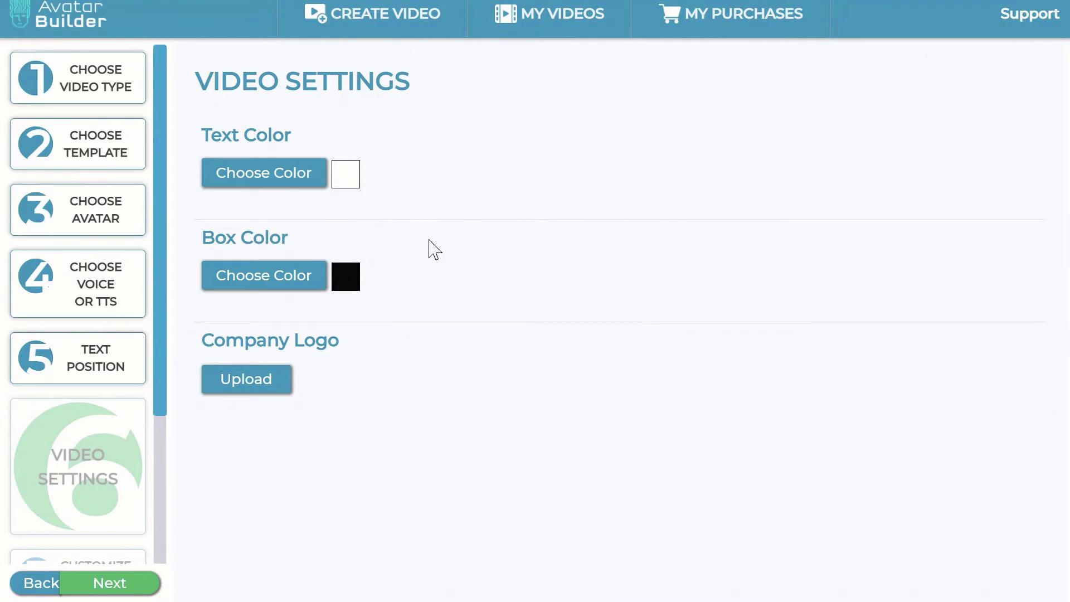
- Leave white text, black box and no company logo, then continue to avatar customization
{"action": "left_click_drag", "start_coordinate": [213, 131], "coordinate": [339, 117]}
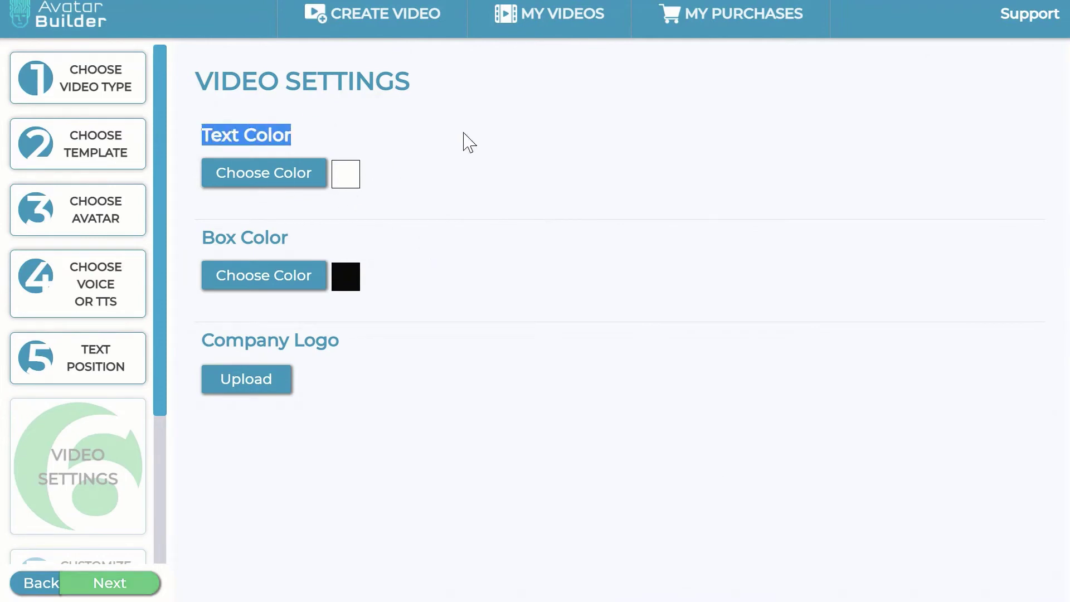
{"action": "left_click", "coordinate": [422, 170]}
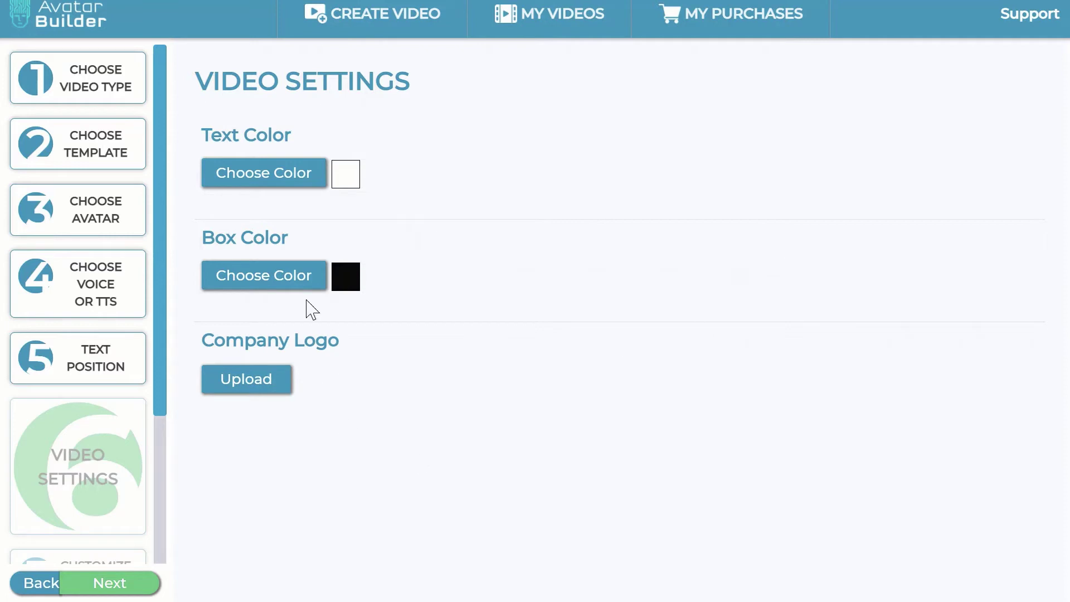
{"action": "left_click_drag", "start_coordinate": [235, 233], "coordinate": [290, 233]}
{"action": "left_click", "coordinate": [458, 250]}
{"action": "left_click_drag", "start_coordinate": [245, 343], "coordinate": [382, 345]}
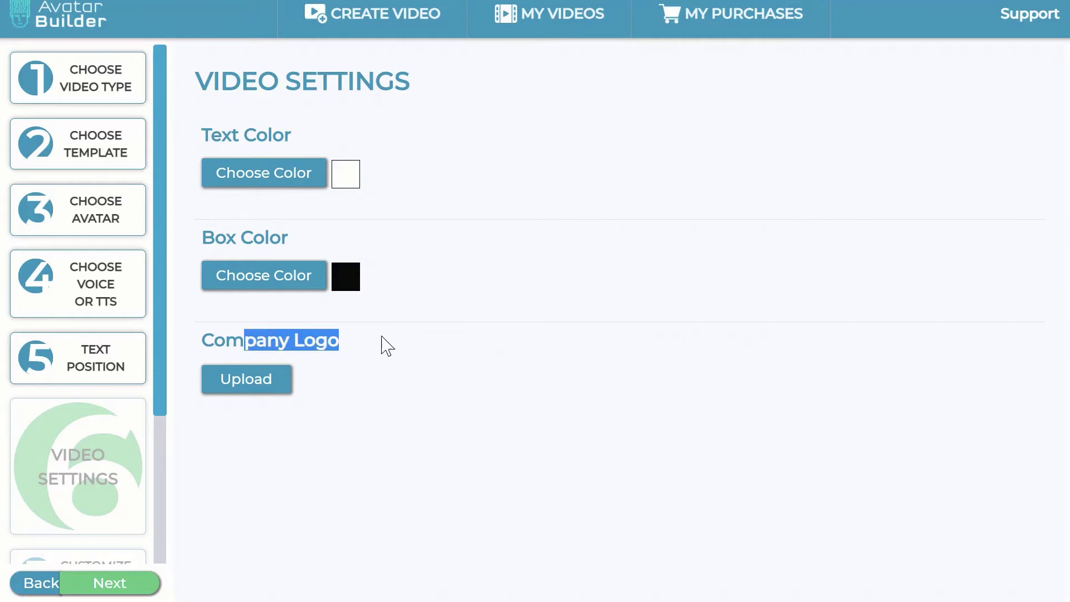
{"action": "left_click", "coordinate": [382, 345]}
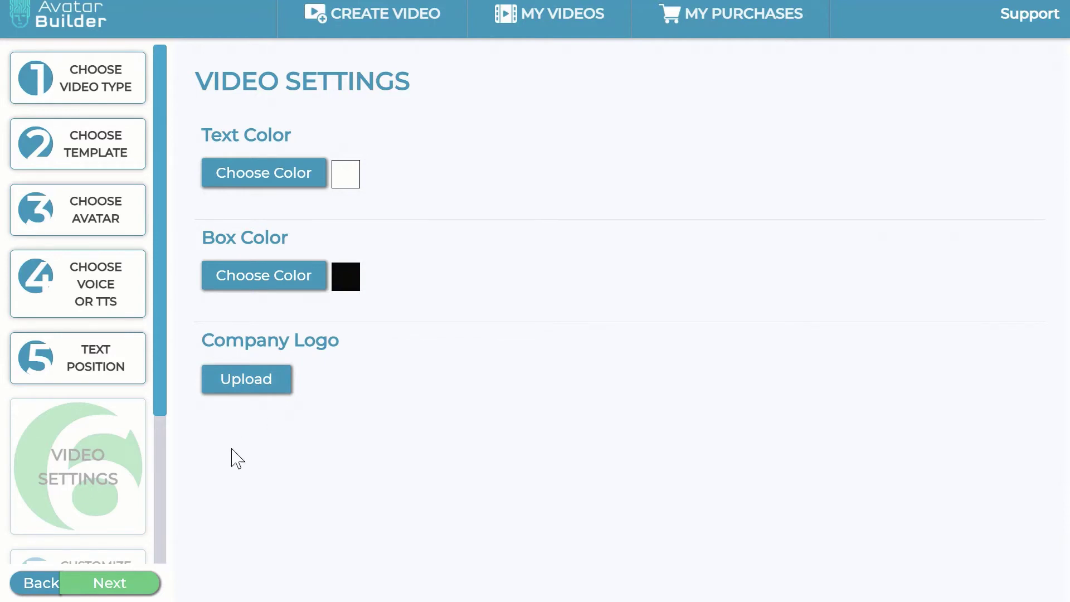
{"action": "left_click", "coordinate": [134, 589]}
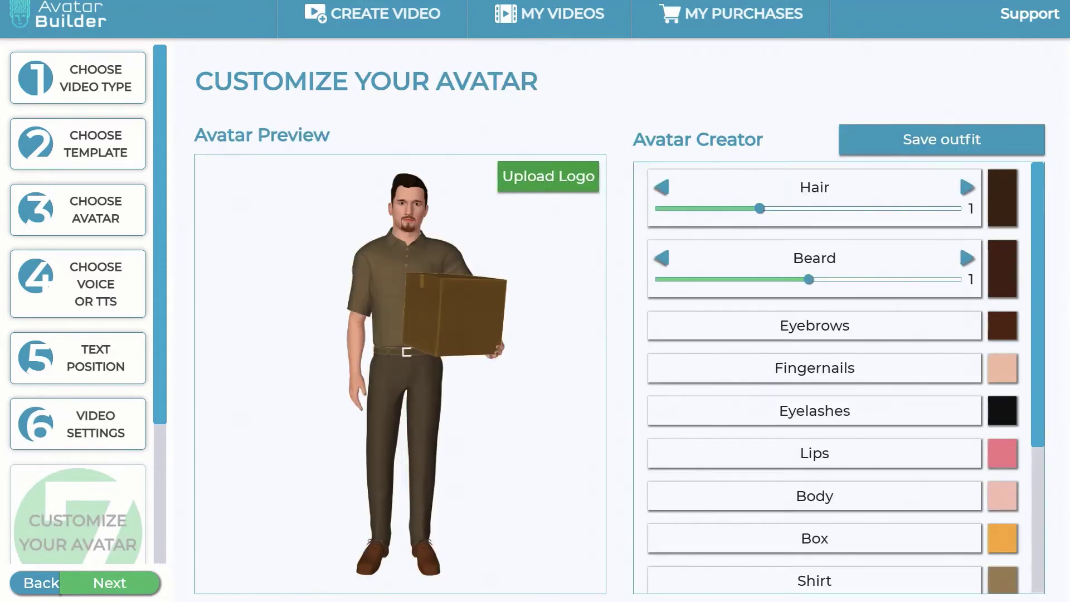
- Set the avatar's hairstyle to 3 and beard to style 2
{"action": "left_click", "coordinate": [665, 190]}
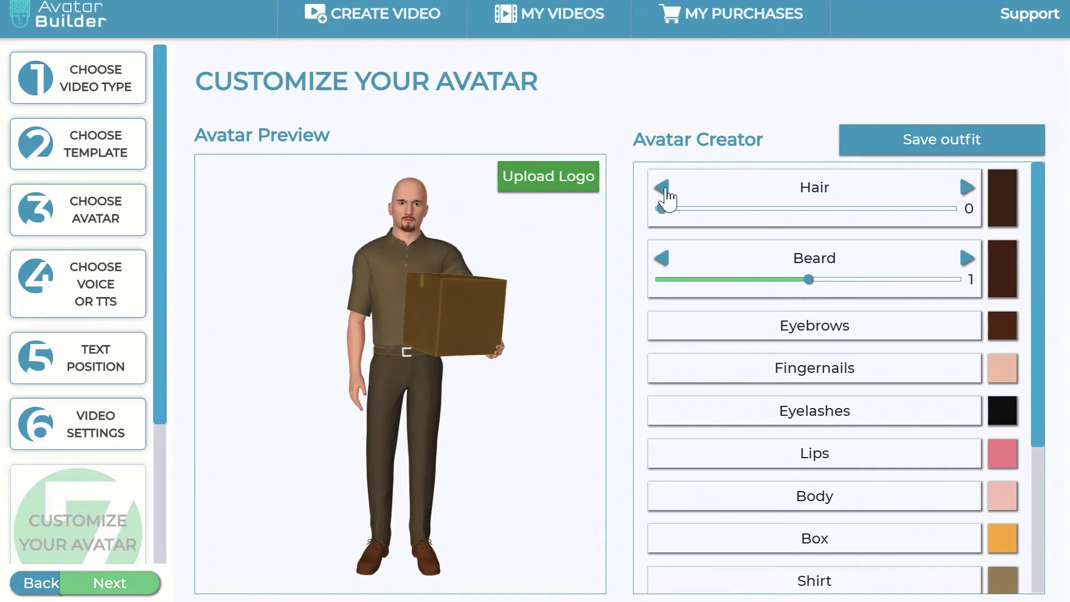
{"action": "left_click", "coordinate": [968, 188]}
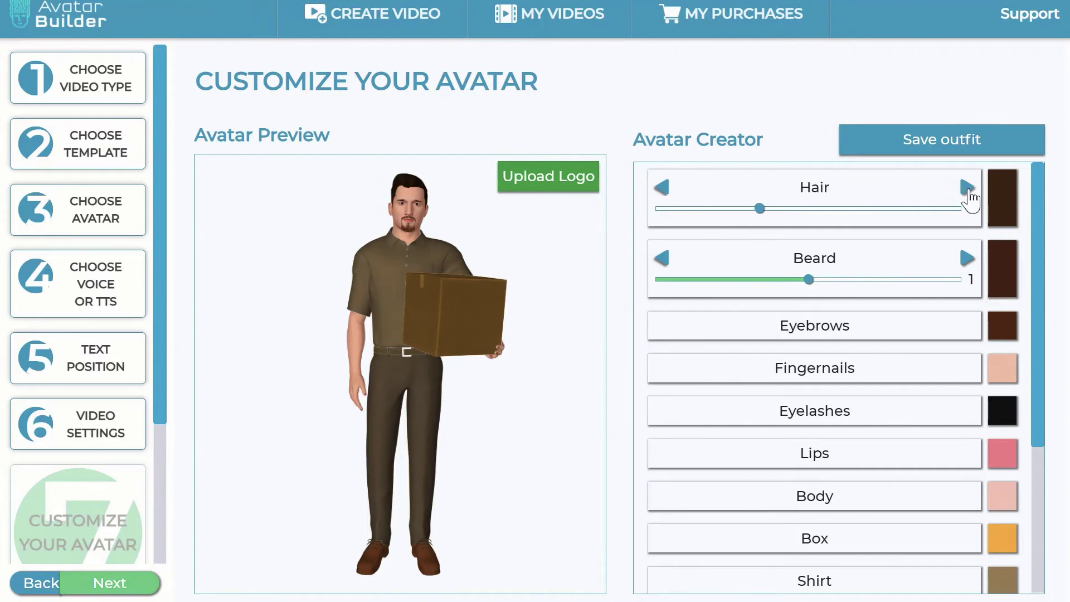
{"action": "left_click", "coordinate": [968, 188]}
{"action": "left_click", "coordinate": [969, 189]}
{"action": "left_click", "coordinate": [664, 262]}
{"action": "left_click", "coordinate": [968, 260]}
{"action": "left_click", "coordinate": [968, 260]}
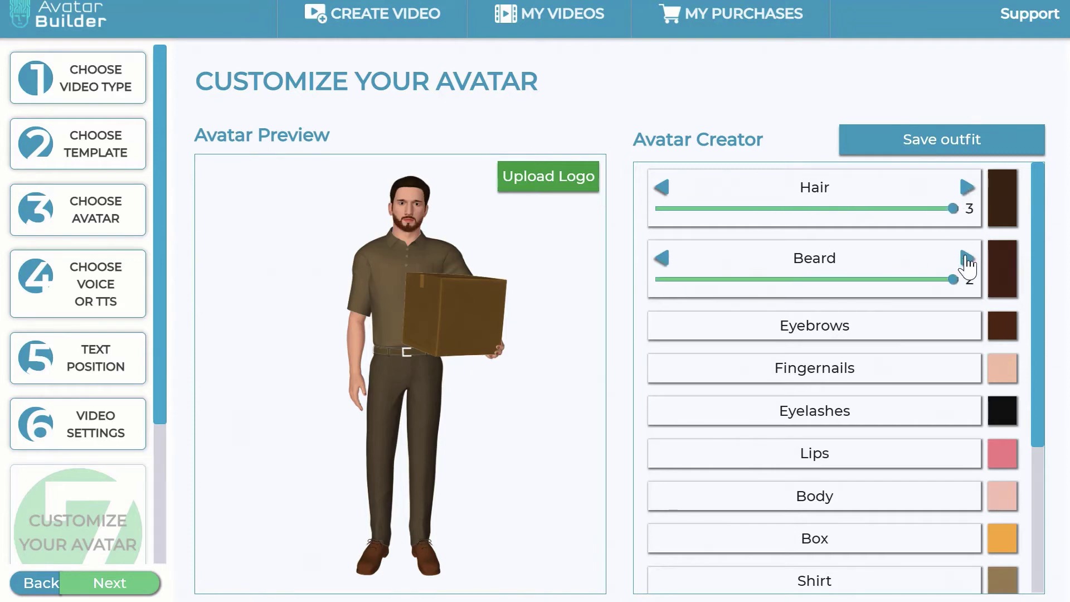
- Try a black beard and give the hair a light orange colour
{"action": "left_click", "coordinate": [1011, 279]}
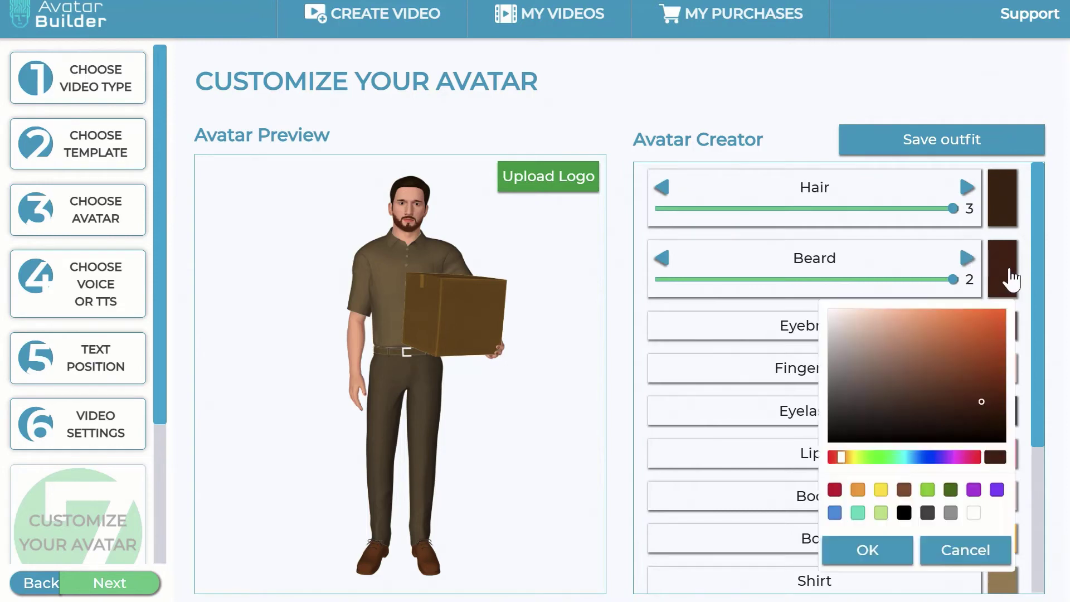
{"action": "left_click", "coordinate": [905, 512]}
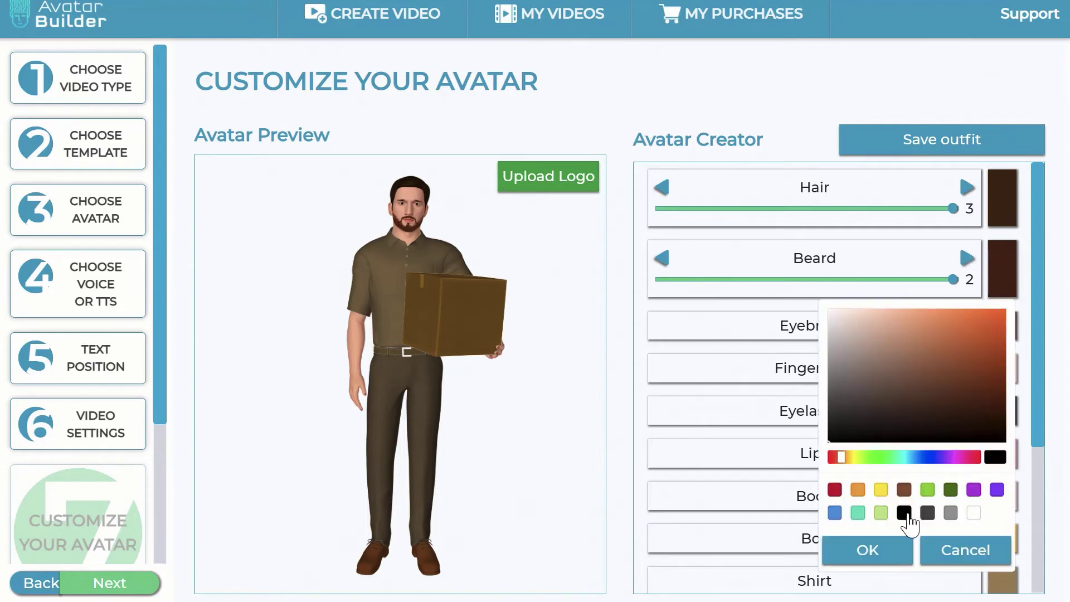
{"action": "left_click", "coordinate": [868, 551]}
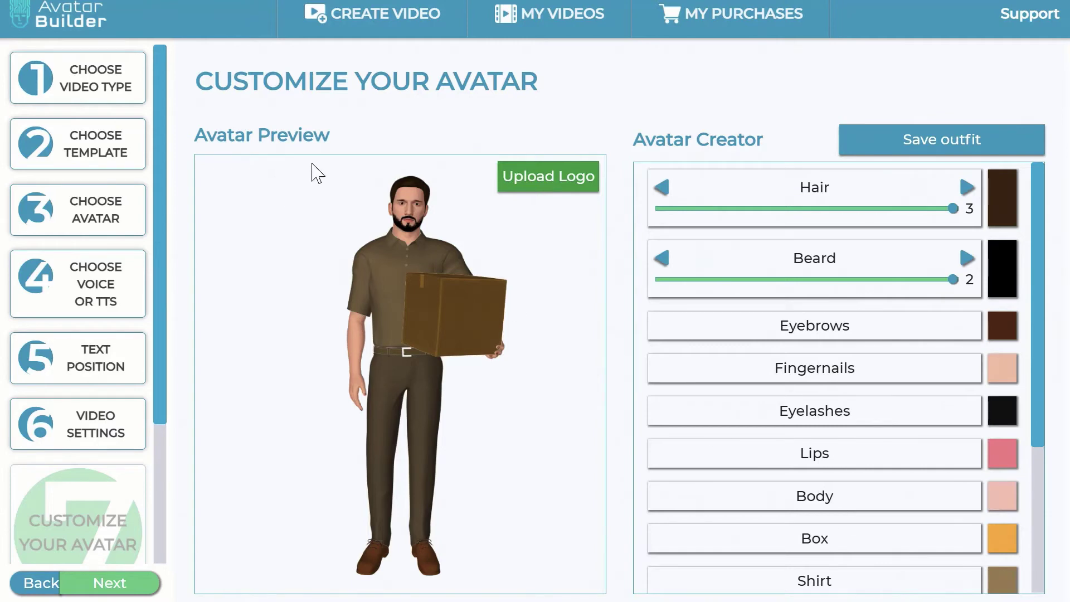
{"action": "left_click", "coordinate": [1006, 217]}
{"action": "left_click", "coordinate": [996, 258]}
{"action": "left_click_drag", "start_coordinate": [996, 258], "coordinate": [959, 247]}
{"action": "left_click", "coordinate": [873, 479]}
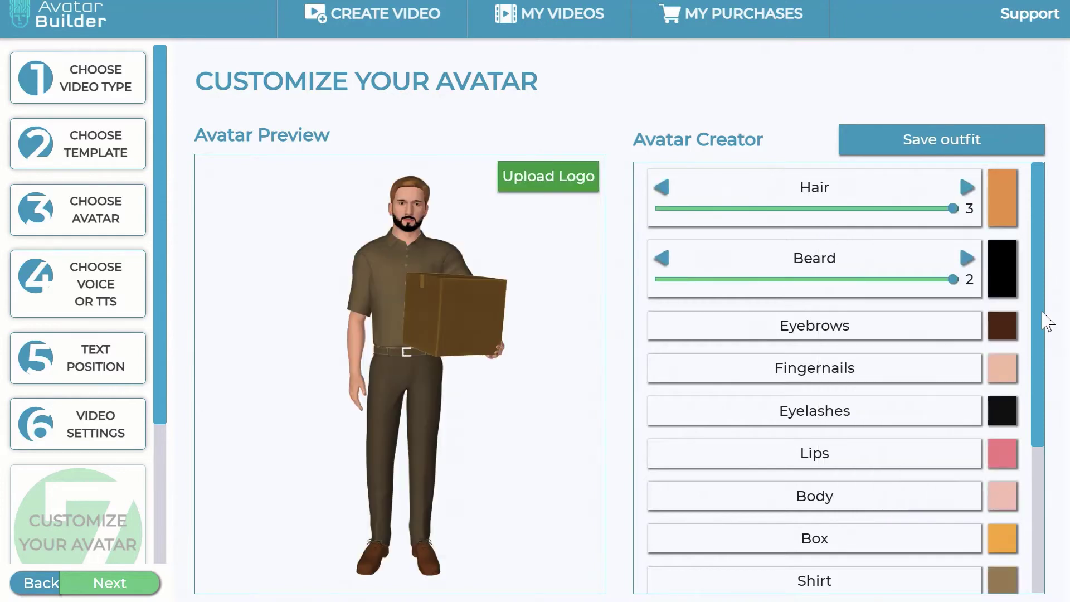
- Recolour the beard dark brown and the eyebrows a lighter reddish brown
{"action": "left_click", "coordinate": [1015, 286]}
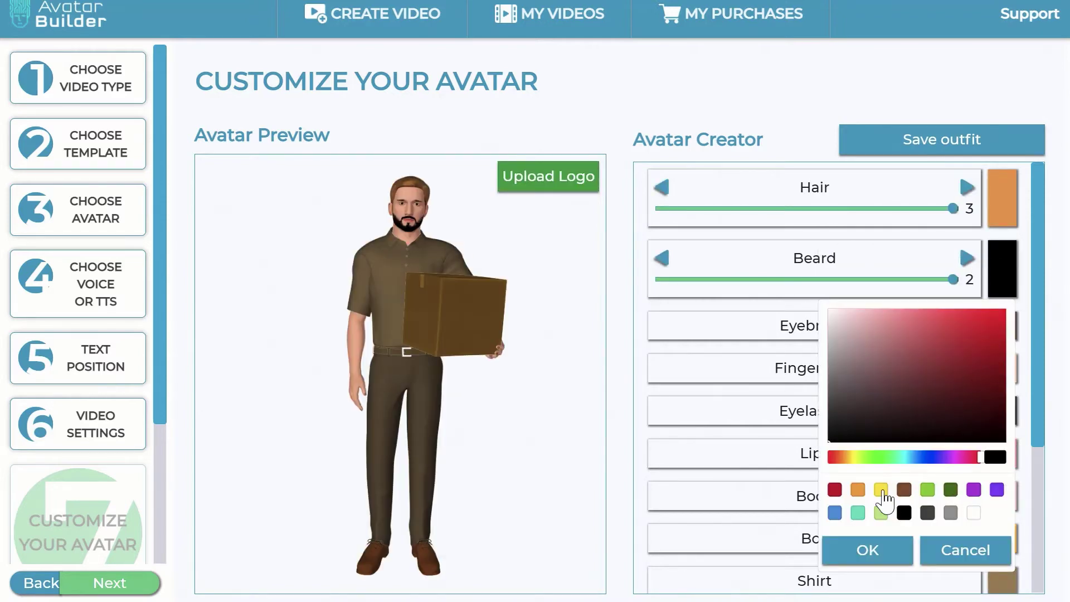
{"action": "left_click", "coordinate": [906, 493]}
{"action": "mouse_move", "coordinate": [975, 351]}
{"action": "left_mouse_down"}
{"action": "mouse_move", "coordinate": [979, 335]}
{"action": "mouse_move", "coordinate": [982, 389]}
{"action": "left_mouse_up"}
{"action": "left_click", "coordinate": [861, 550]}
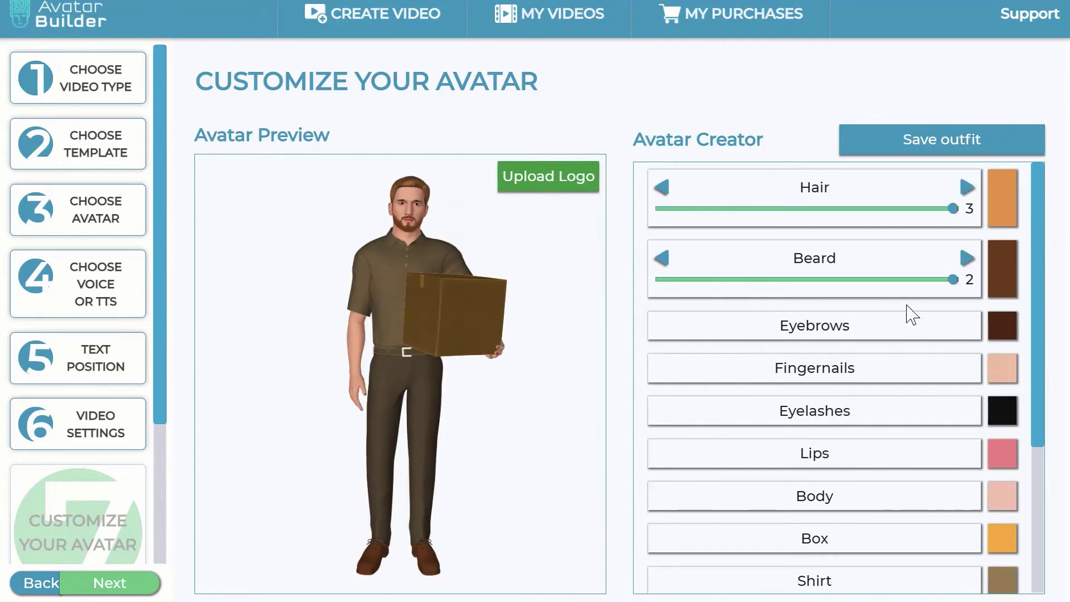
{"action": "left_click", "coordinate": [1003, 327]}
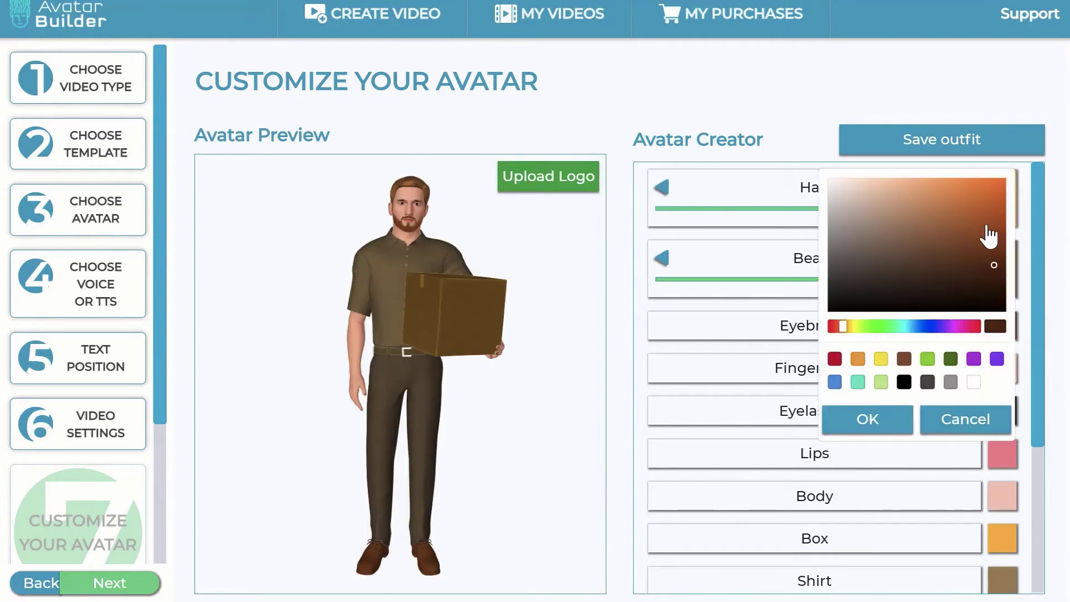
{"action": "left_click", "coordinate": [980, 241]}
{"action": "left_click", "coordinate": [853, 429]}
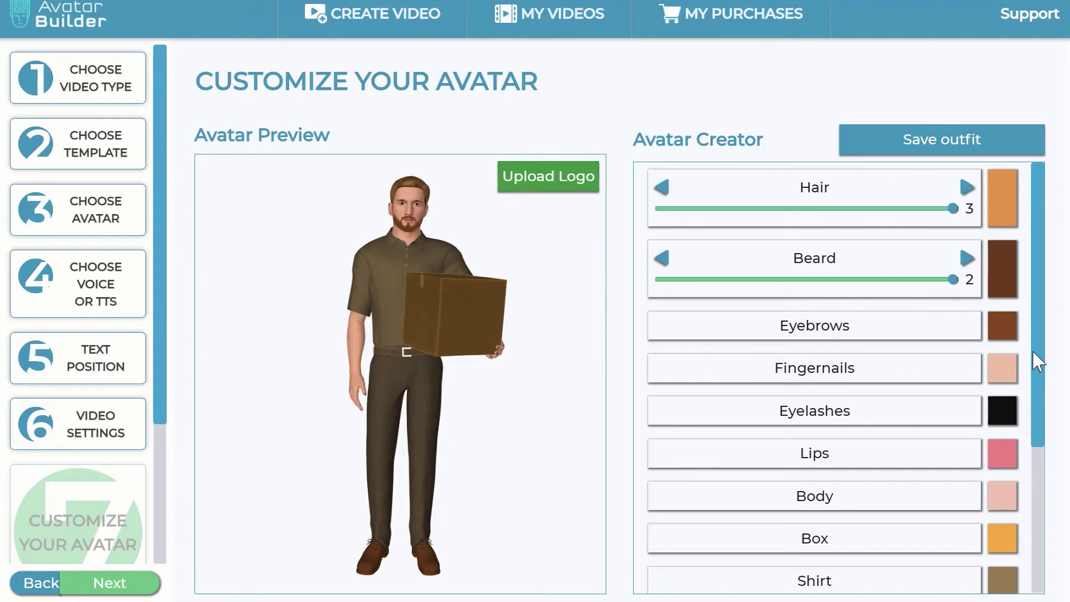
- Colour the avatar's box brown
{"action": "double_click", "coordinate": [1046, 411]}
{"action": "left_click_drag", "start_coordinate": [1047, 411], "coordinate": [1047, 447]}
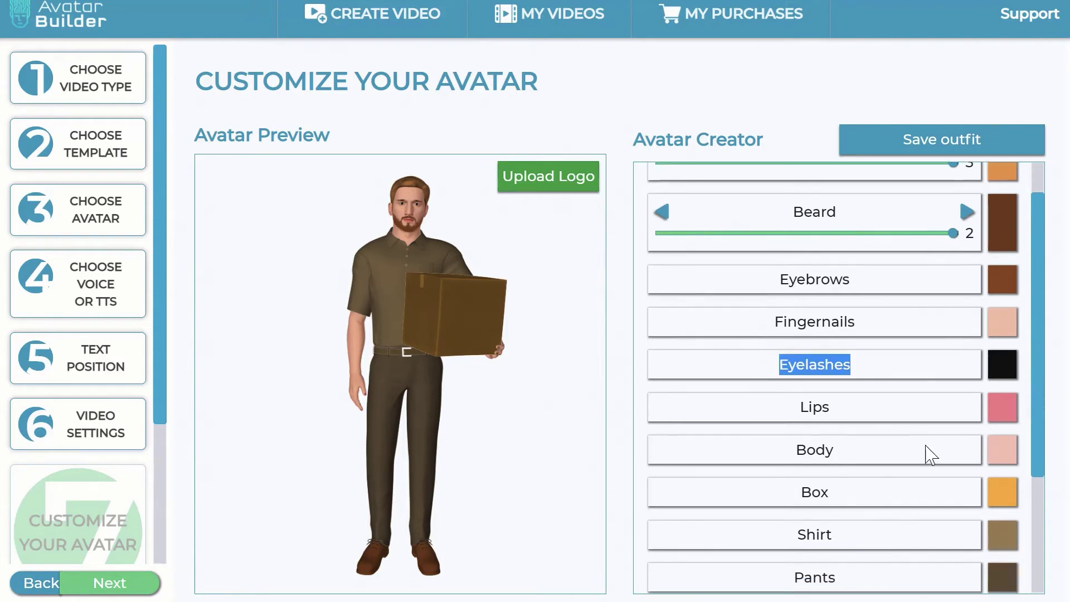
{"action": "scroll", "coordinate": [873, 449], "scroll_direction": "down", "scroll_amount": 2}
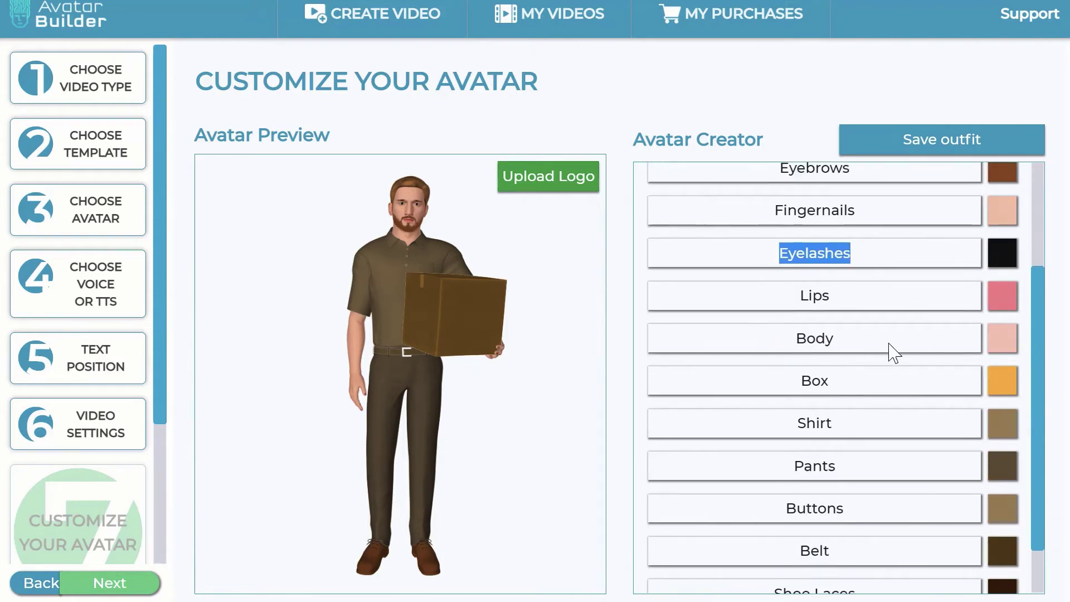
{"action": "left_click", "coordinate": [1006, 382]}
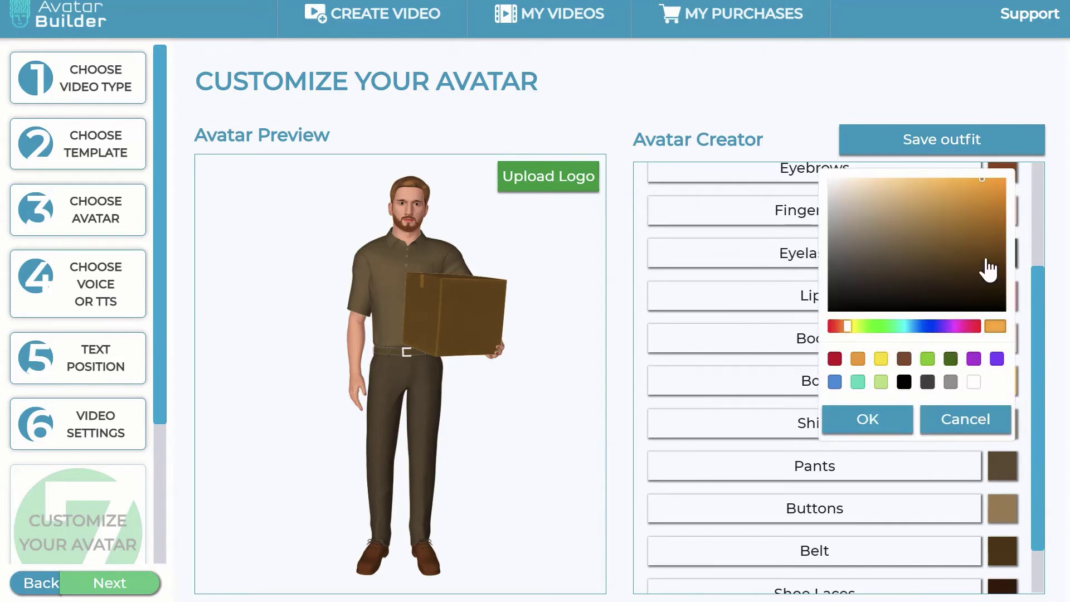
{"action": "left_click", "coordinate": [904, 359]}
{"action": "left_click", "coordinate": [882, 425]}
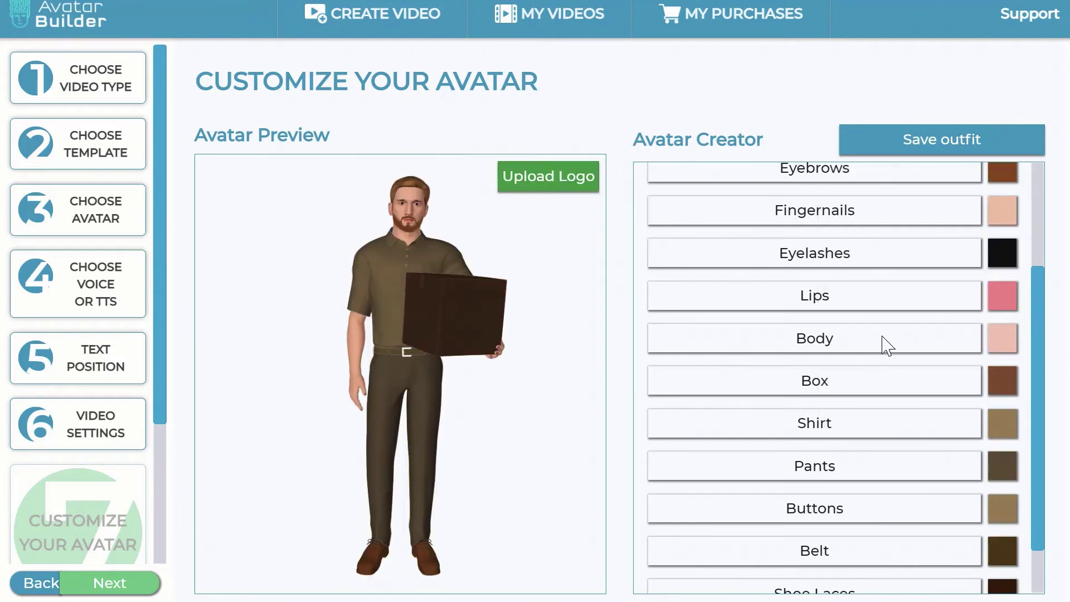
- Make the pants a darker brown and the shirt a deep navy
{"action": "scroll", "coordinate": [948, 385], "scroll_direction": "down", "scroll_amount": 1}
{"action": "left_click", "coordinate": [1004, 404]}
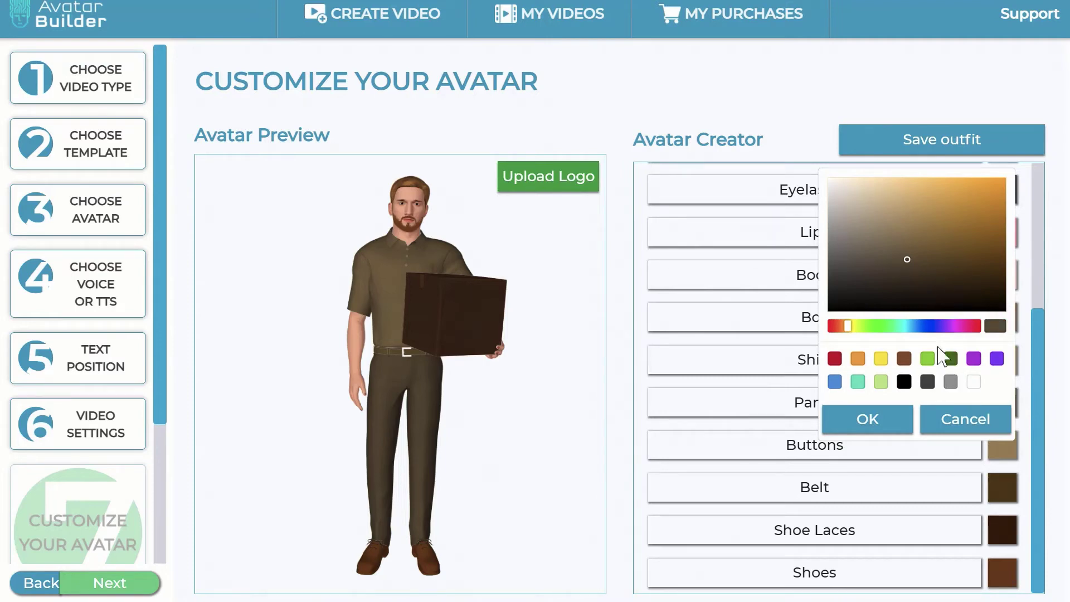
{"action": "left_click_drag", "start_coordinate": [907, 260], "coordinate": [996, 259]}
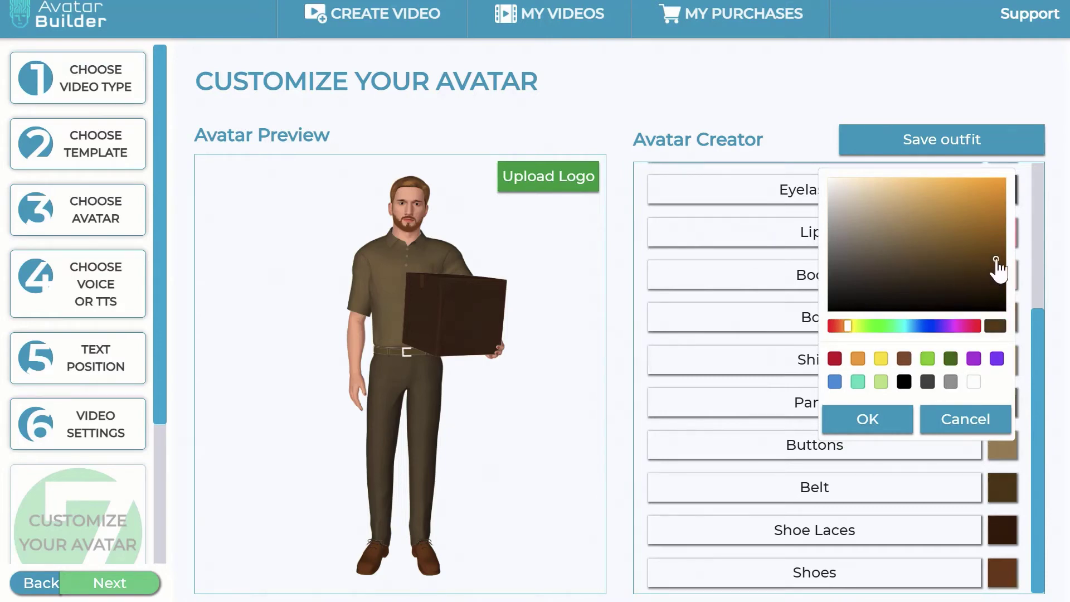
{"action": "left_click", "coordinate": [898, 427]}
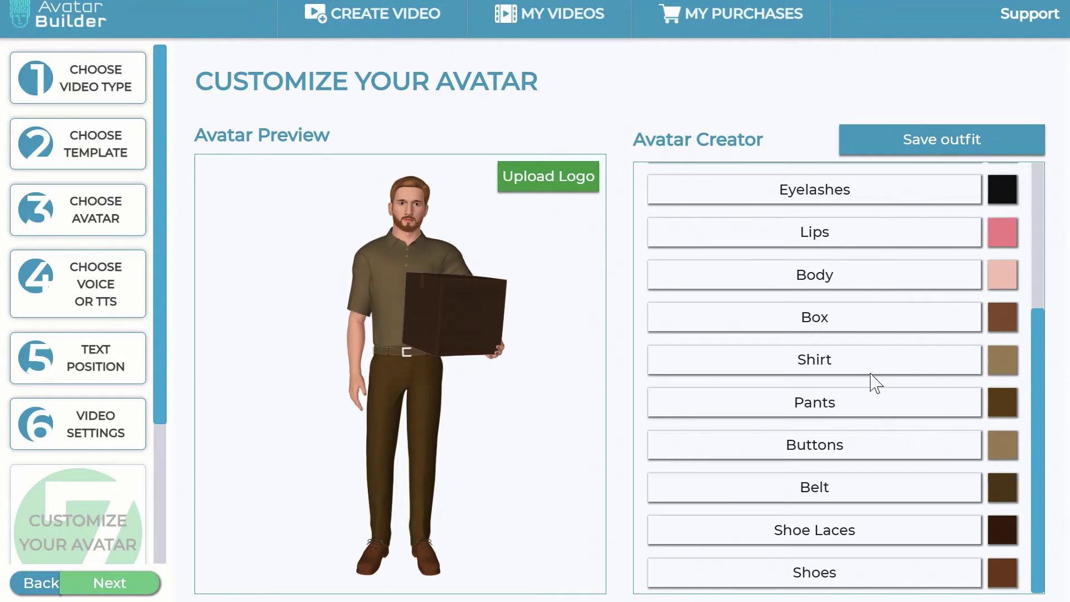
{"action": "left_click", "coordinate": [1010, 361]}
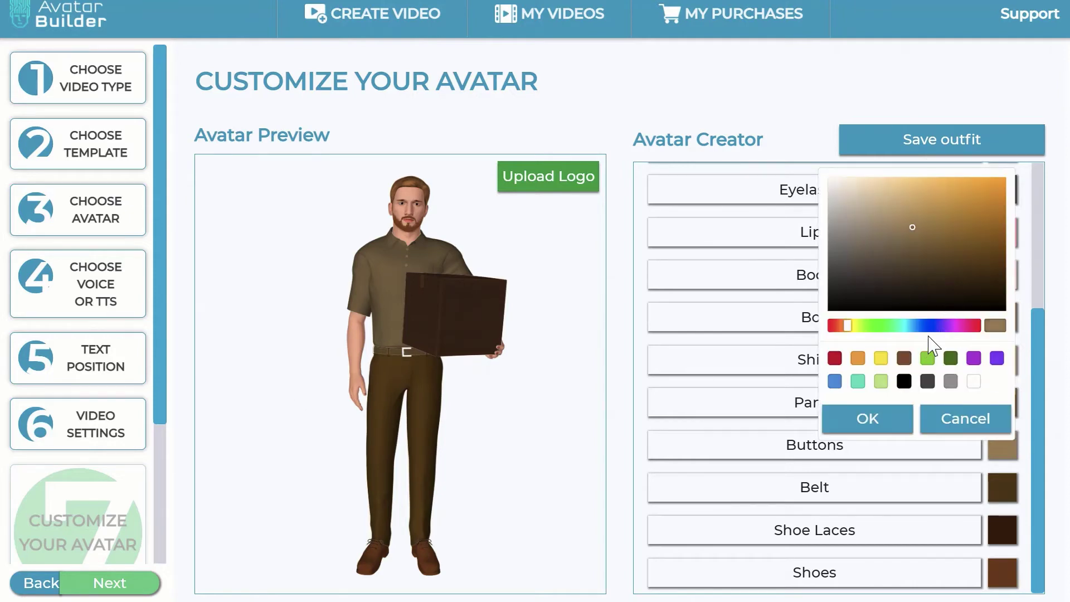
{"action": "left_click", "coordinate": [937, 327]}
{"action": "left_click", "coordinate": [998, 270]}
{"action": "left_click", "coordinate": [902, 424]}
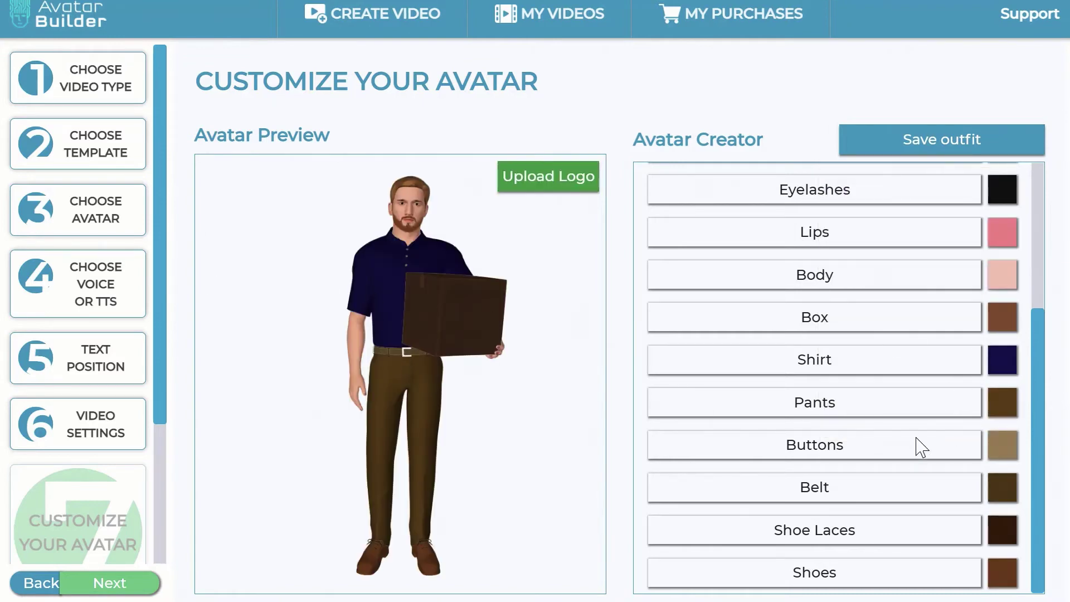
- Fine-tune a darker body tone in the Body colour picker
{"action": "scroll", "coordinate": [944, 409], "scroll_direction": "up", "scroll_amount": 4}
{"action": "scroll", "coordinate": [944, 408], "scroll_direction": "down", "scroll_amount": 4}
{"action": "left_click", "coordinate": [1003, 275]}
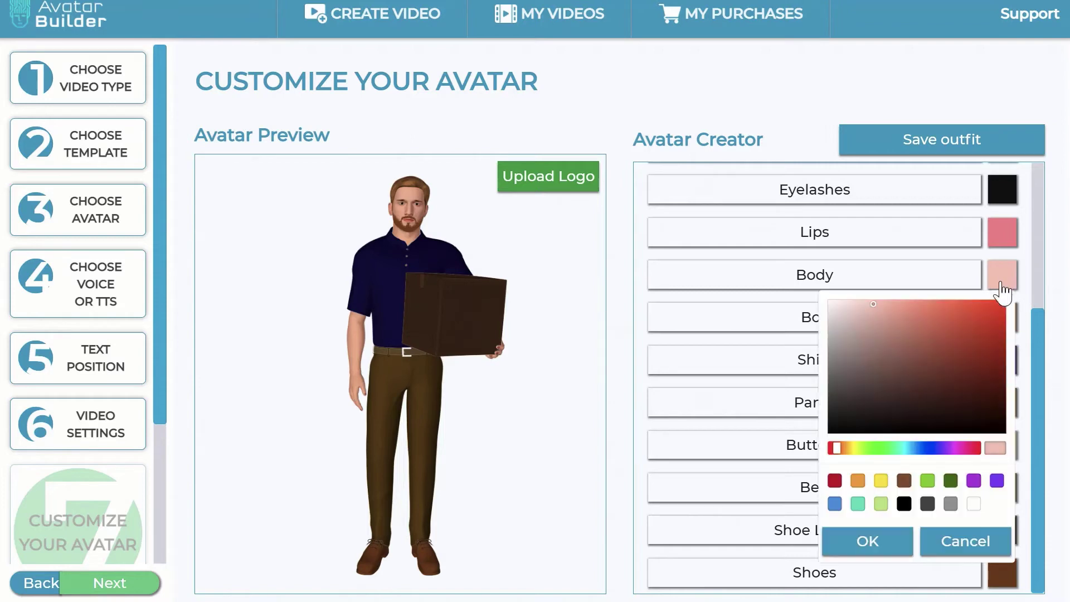
{"action": "left_click", "coordinate": [880, 353]}
{"action": "left_click", "coordinate": [869, 342]}
{"action": "left_click", "coordinate": [889, 349]}
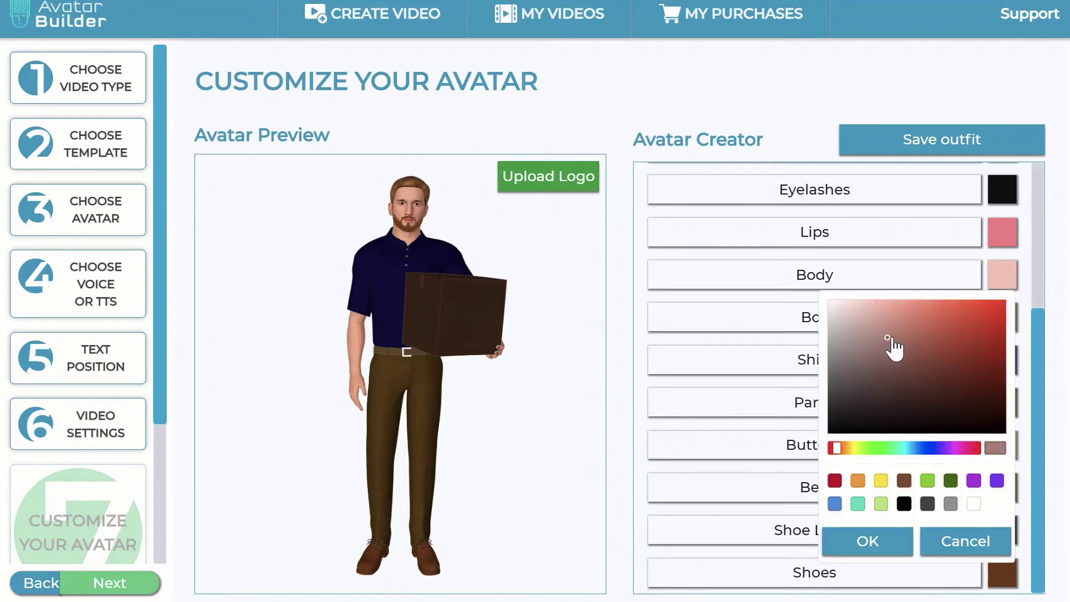
{"action": "left_click", "coordinate": [869, 340]}
{"action": "left_click", "coordinate": [886, 363]}
{"action": "left_click", "coordinate": [881, 353]}
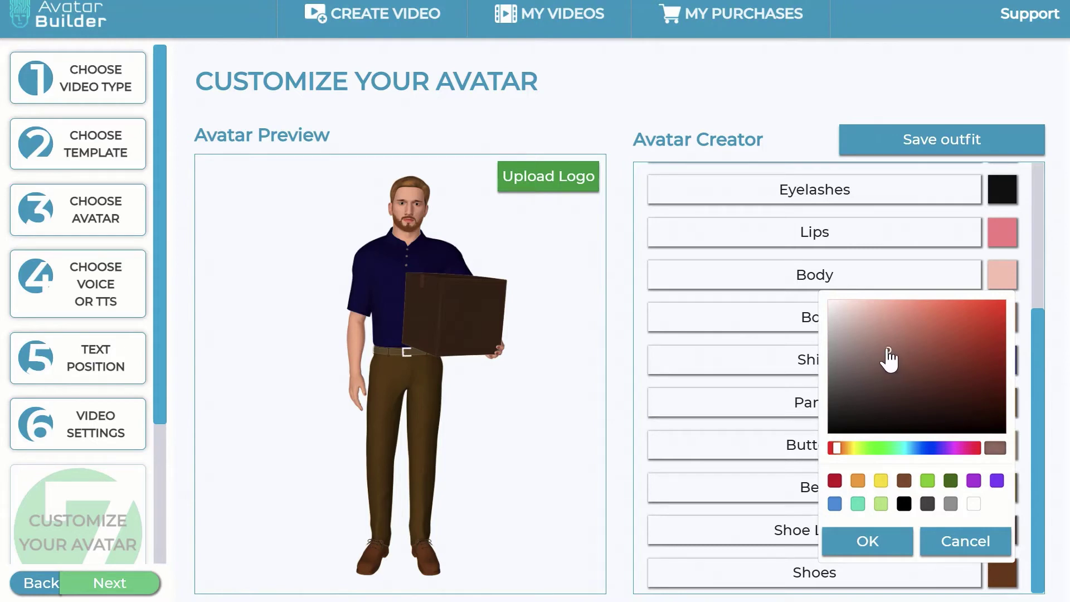
{"action": "left_click", "coordinate": [891, 361]}
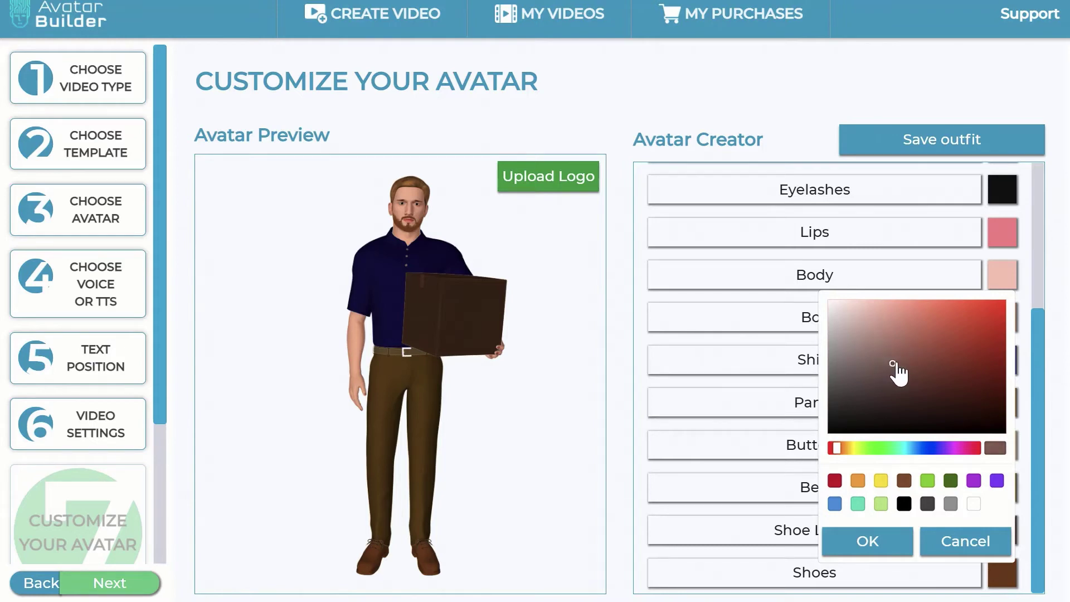
{"action": "left_click", "coordinate": [879, 364]}
{"action": "left_click", "coordinate": [889, 357]}
- Apply the darker mauve-brown body tone and advance to Create Your Video
{"action": "left_click", "coordinate": [886, 538]}
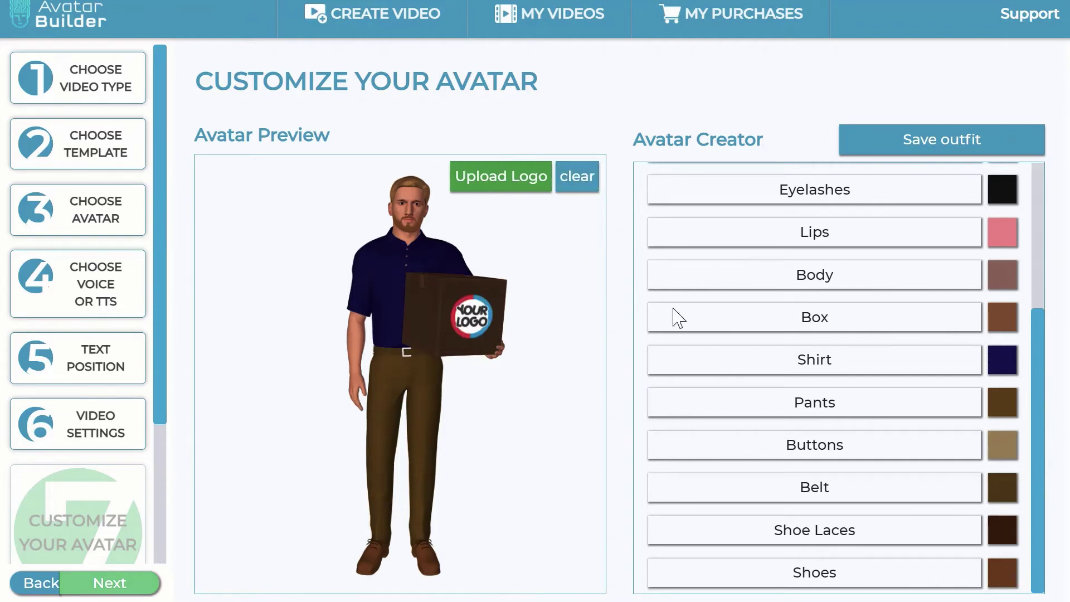
{"action": "left_click", "coordinate": [152, 592]}
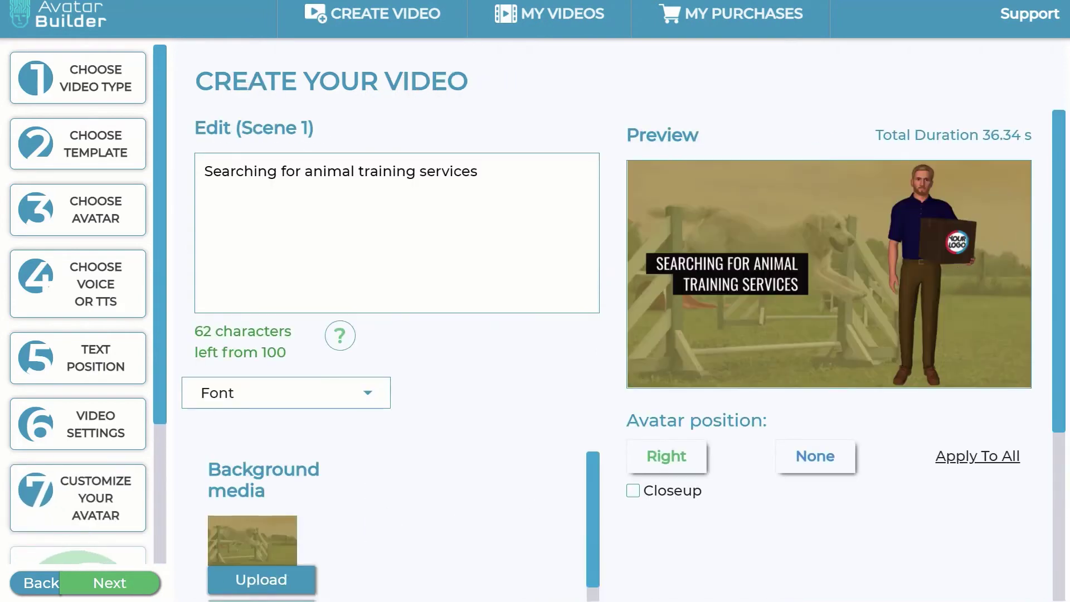
- Review scene 1's timeline and Background media panel on the Create Your Video page
{"action": "scroll", "coordinate": [1062, 274], "scroll_direction": "down", "scroll_amount": 5}
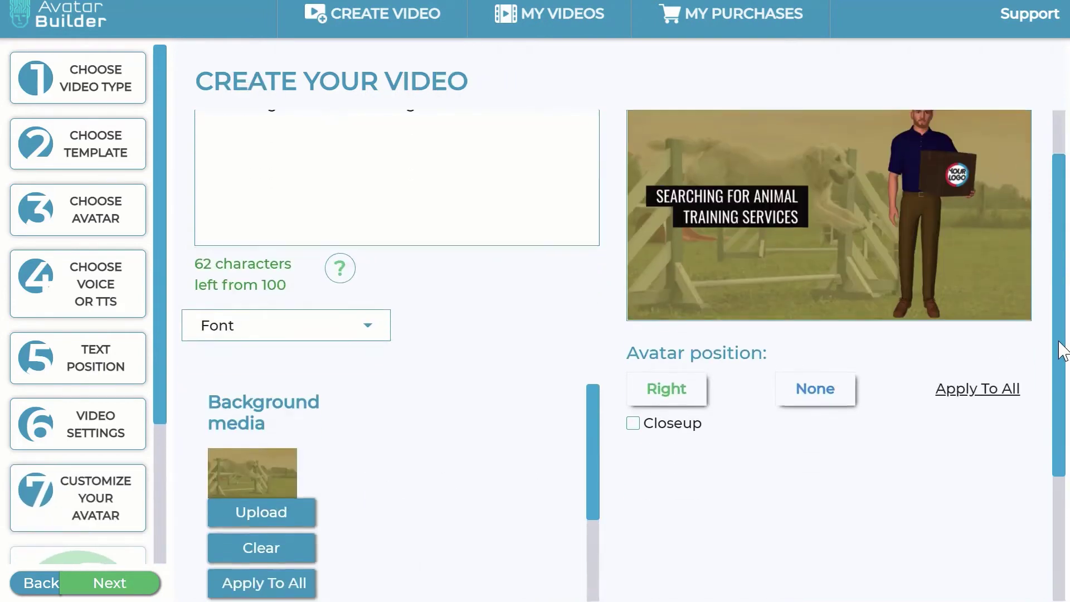
{"action": "left_click_drag", "start_coordinate": [442, 597], "coordinate": [977, 599]}
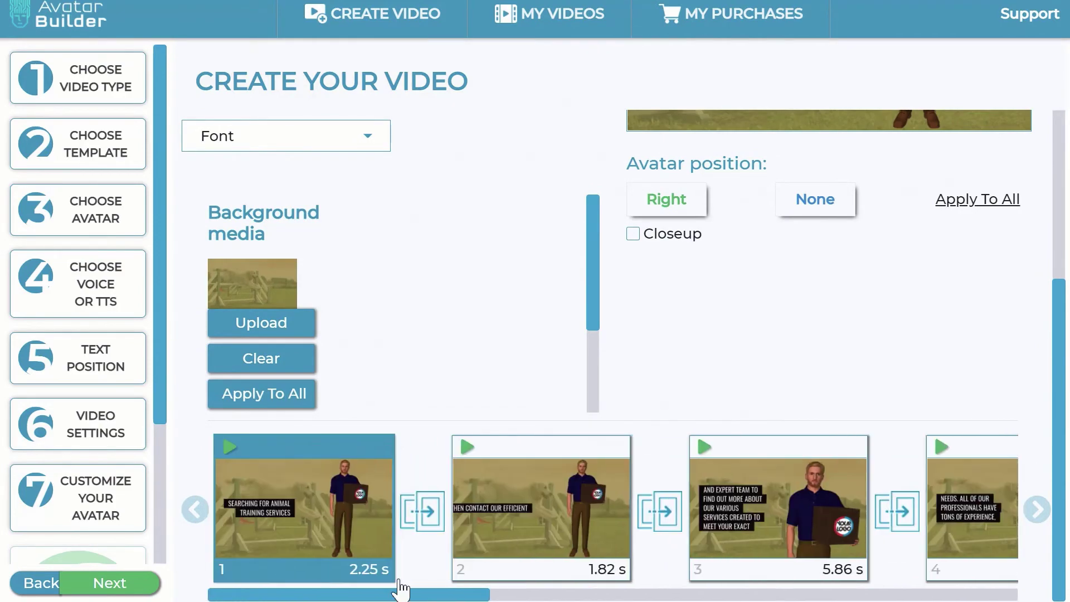
{"action": "left_click_drag", "start_coordinate": [593, 319], "coordinate": [609, 284]}
{"action": "scroll", "coordinate": [440, 352], "scroll_direction": "up", "scroll_amount": 5}
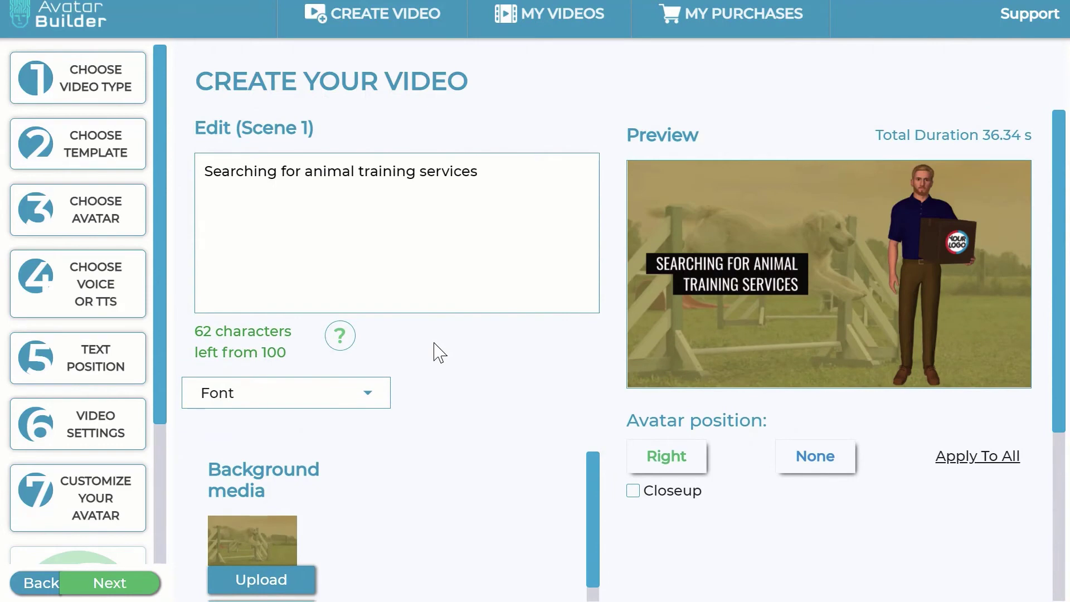
{"action": "scroll", "coordinate": [440, 353], "scroll_direction": "down", "scroll_amount": 4}
{"action": "scroll", "coordinate": [412, 373], "scroll_direction": "up", "scroll_amount": 2}
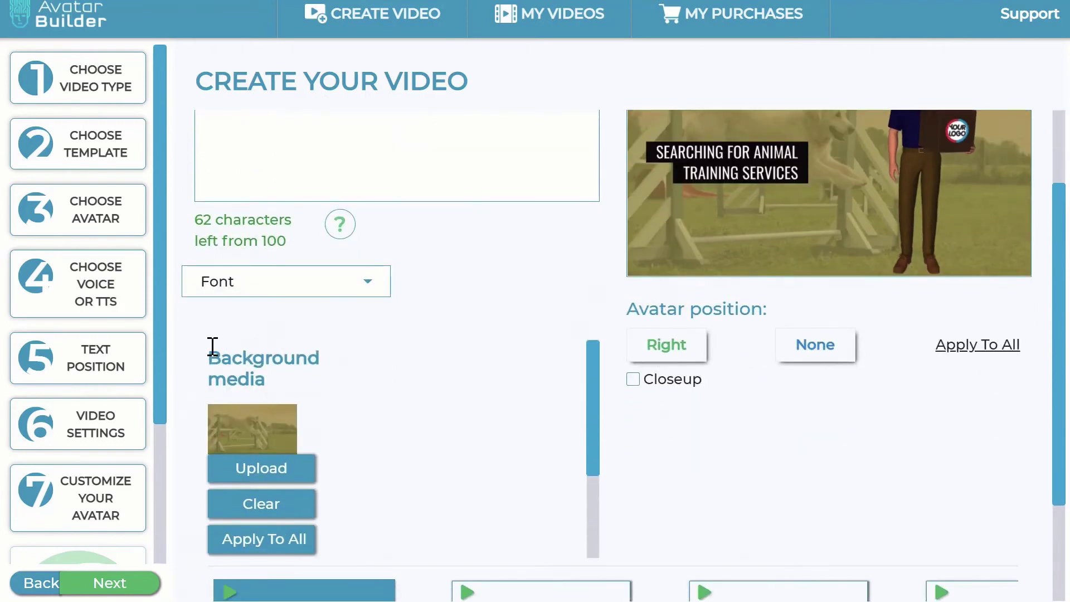
{"action": "left_click_drag", "start_coordinate": [212, 345], "coordinate": [378, 379]}
{"action": "left_click", "coordinate": [321, 486]}
{"action": "scroll", "coordinate": [433, 464], "scroll_direction": "down", "scroll_amount": 2}
{"action": "scroll", "coordinate": [440, 465], "scroll_direction": "up", "scroll_amount": 2}
- Search the Pixabay image library for 'delivery' background photos
{"action": "left_click", "coordinate": [288, 473]}
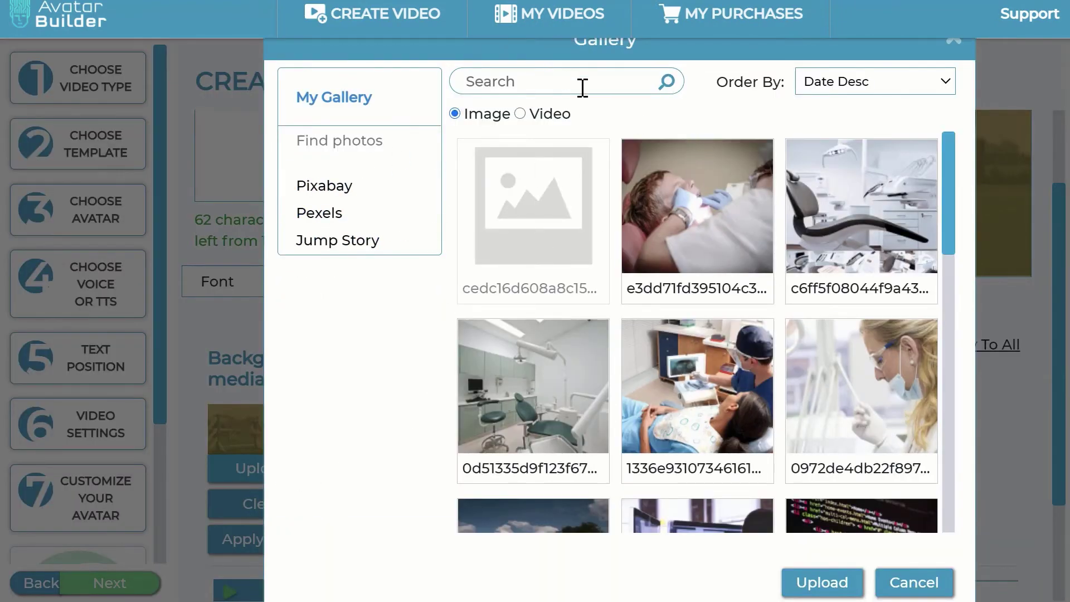
{"action": "type", "text": "delivery"}
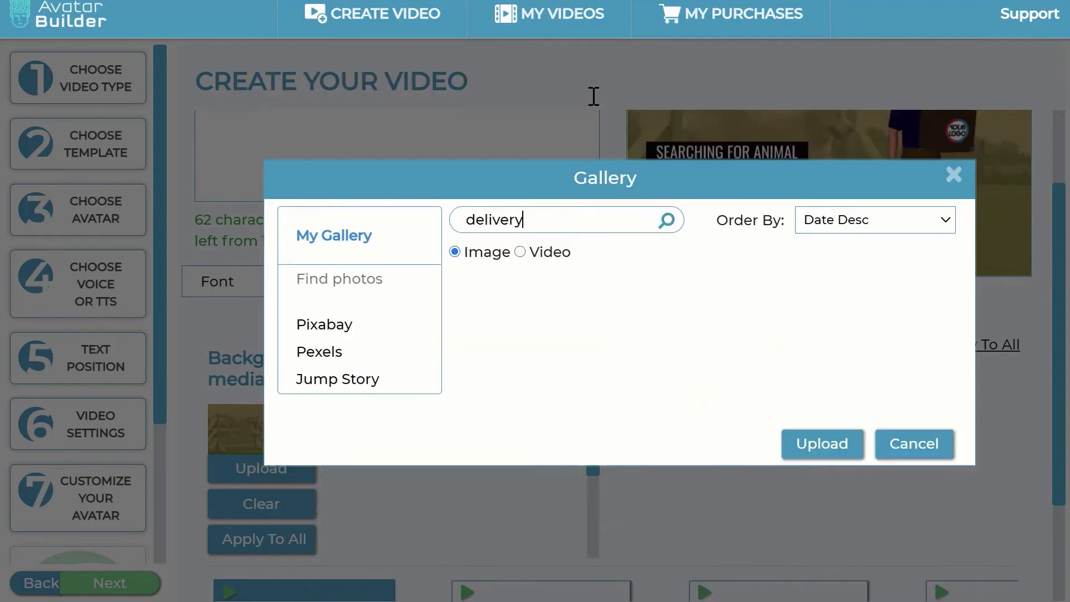
{"action": "key", "text": "BackSpace"}
{"action": "key", "text": "BackSpace"}
{"action": "key", "text": "BackSpace"}
{"action": "key", "text": "BackSpace"}
{"action": "key", "text": "BackSpace"}
{"action": "key", "text": "BackSpace"}
{"action": "key", "text": "BackSpace"}
{"action": "left_click", "coordinate": [312, 190]}
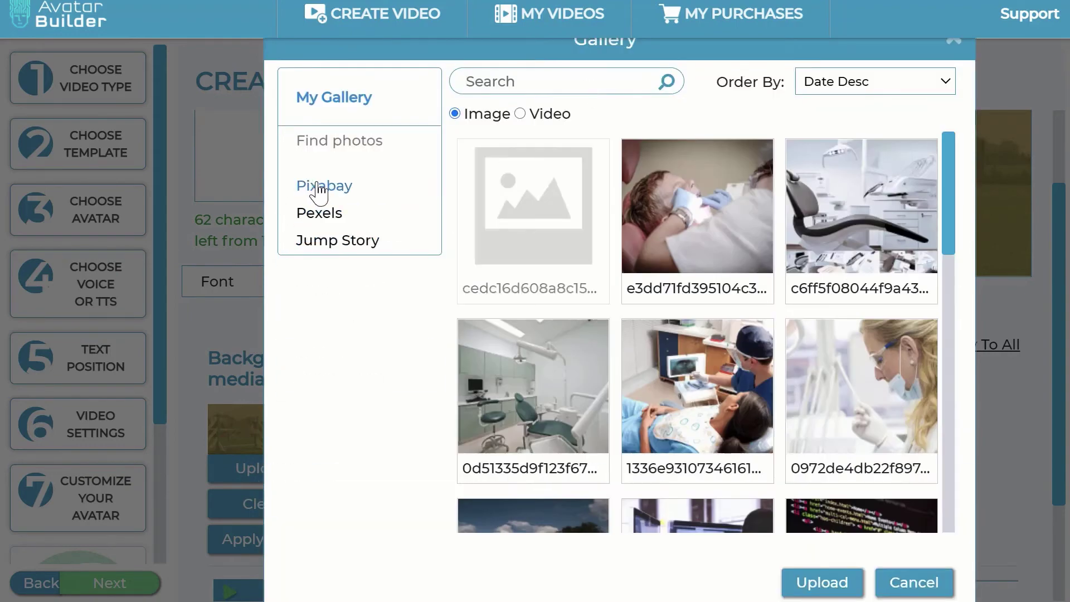
{"action": "left_click", "coordinate": [551, 90]}
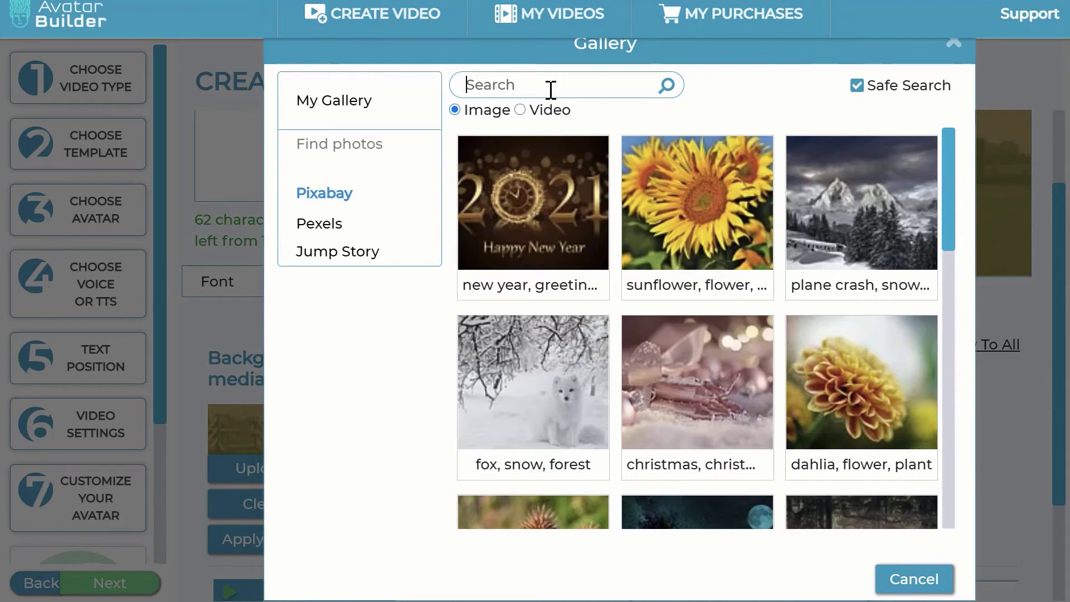
{"action": "type", "text": "deloive"}
{"action": "key", "text": "BackSpace"}
{"action": "key", "text": "BackSpace"}
{"action": "key", "text": "BackSpace"}
{"action": "key", "text": "BackSpace"}
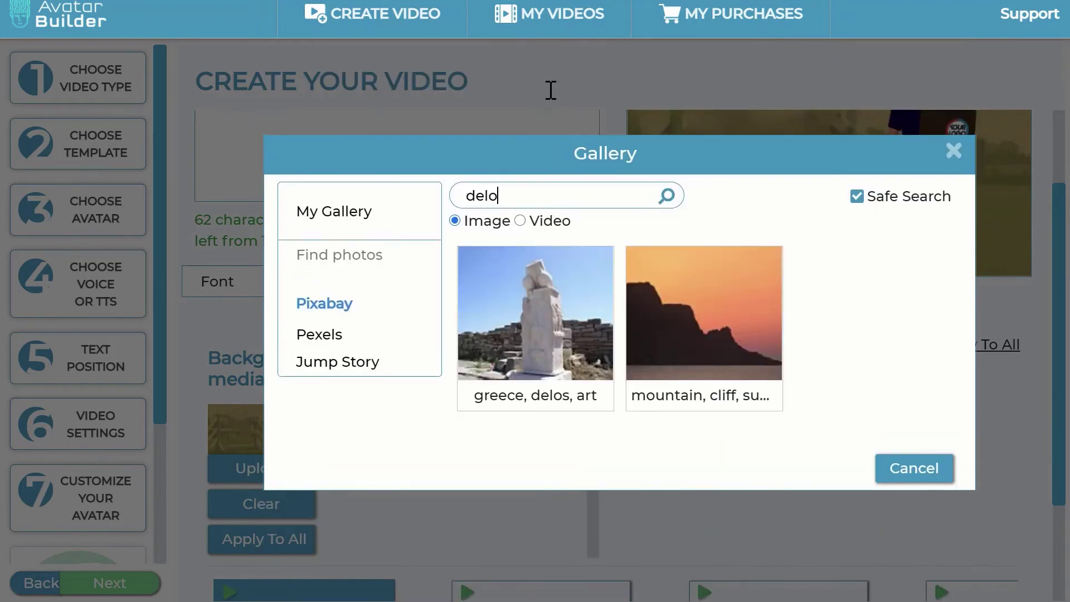
{"action": "type", "text": "ivery"}
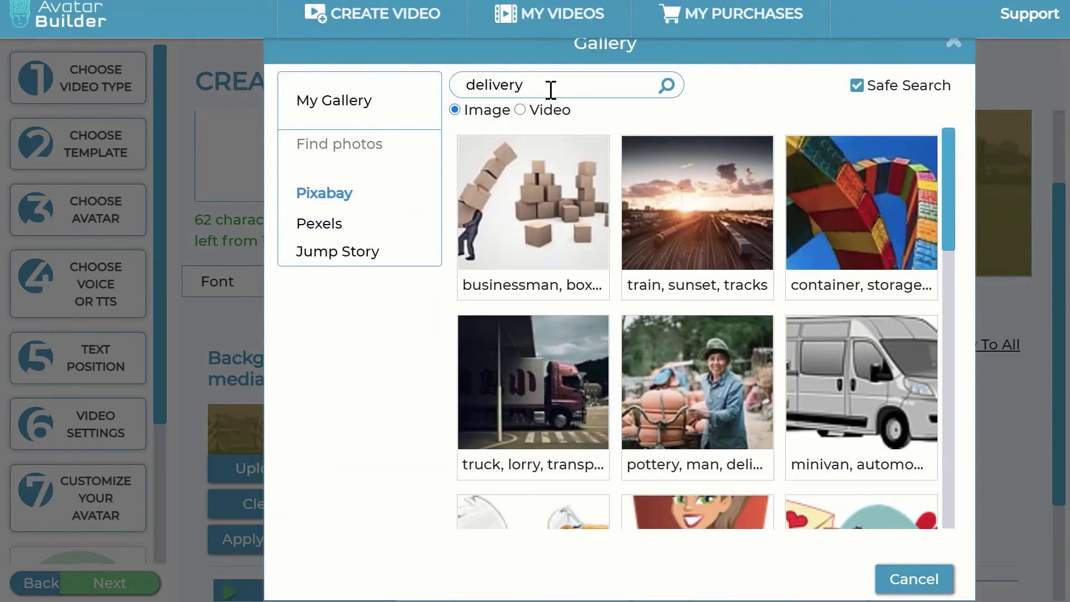
{"action": "scroll", "coordinate": [700, 227], "scroll_direction": "down", "scroll_amount": 4}
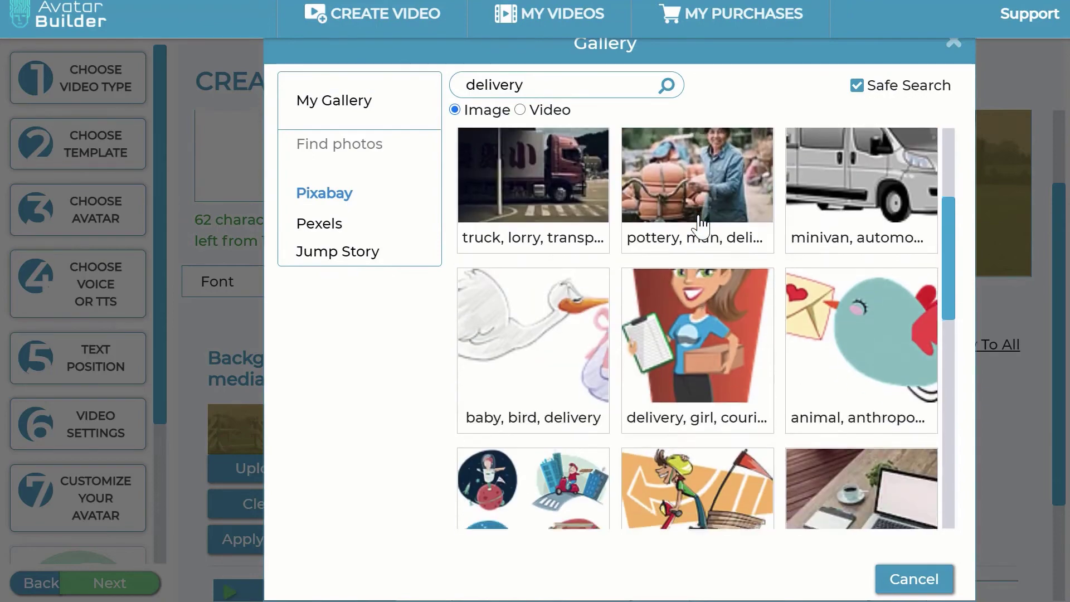
{"action": "scroll", "coordinate": [700, 226], "scroll_direction": "down", "scroll_amount": 4}
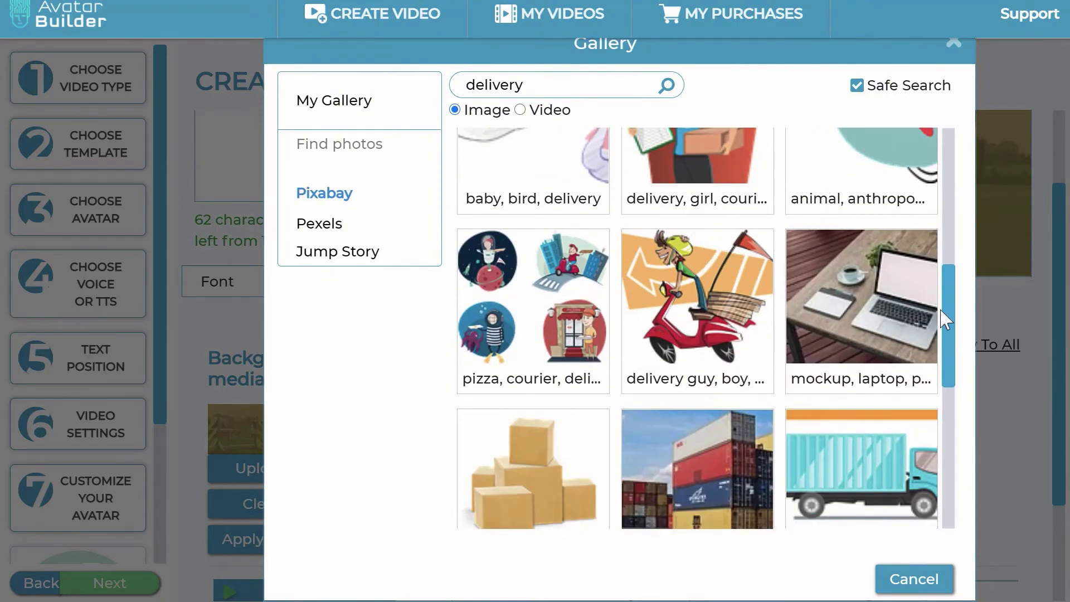
{"action": "scroll", "coordinate": [945, 320], "scroll_direction": "down", "scroll_amount": 5}
{"action": "scroll", "coordinate": [938, 322], "scroll_direction": "down", "scroll_amount": 3}
{"action": "scroll", "coordinate": [939, 322], "scroll_direction": "up", "scroll_amount": 15}
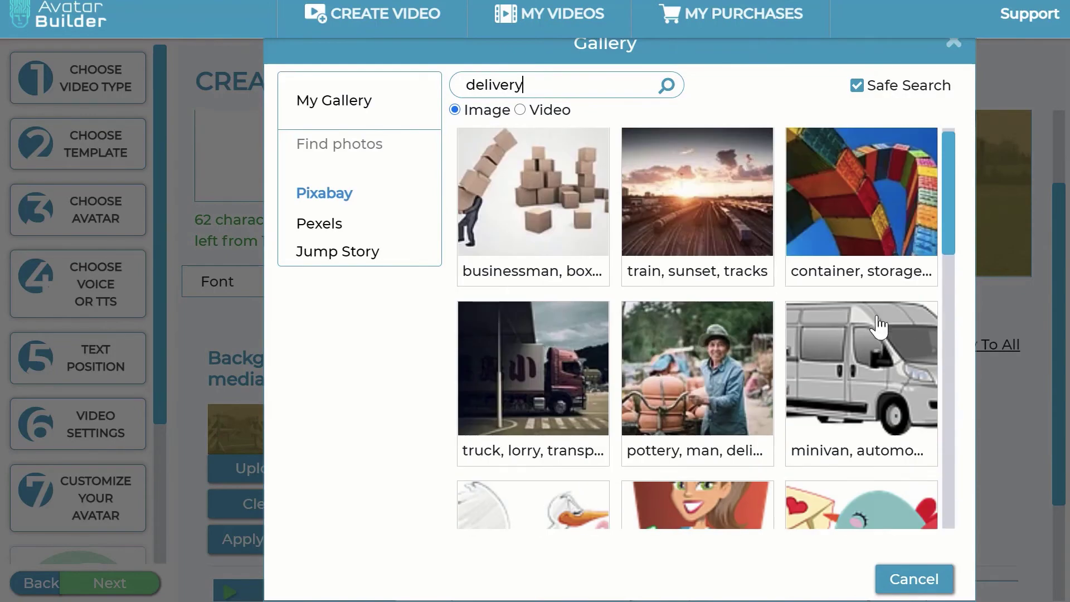
- Search Pexels for 'delivery' images and preview the cardboard boxes photo
{"action": "left_click", "coordinate": [320, 223]}
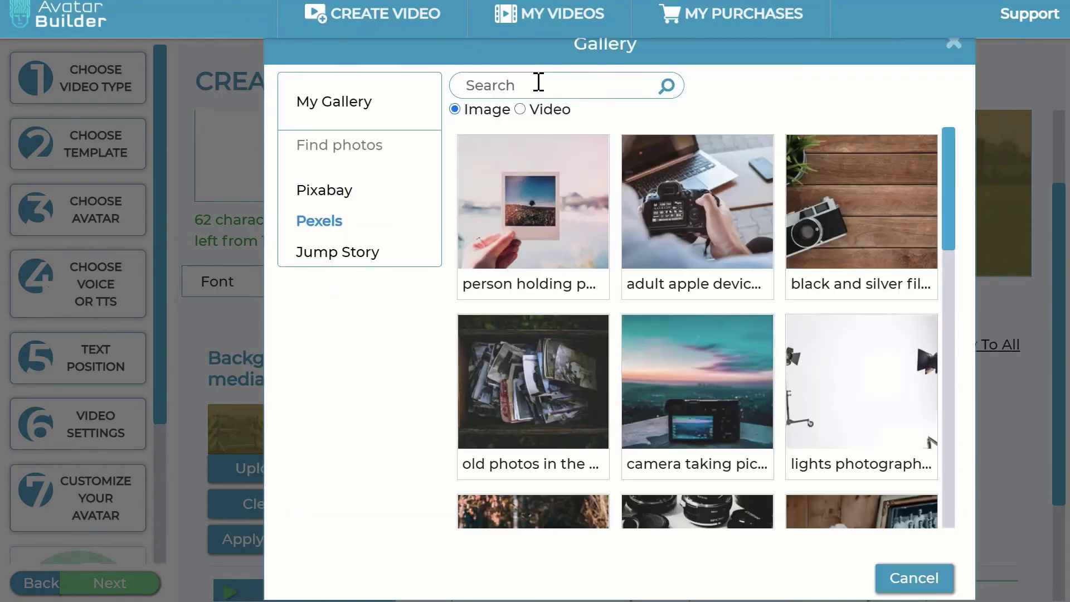
{"action": "type", "text": "delivery"}
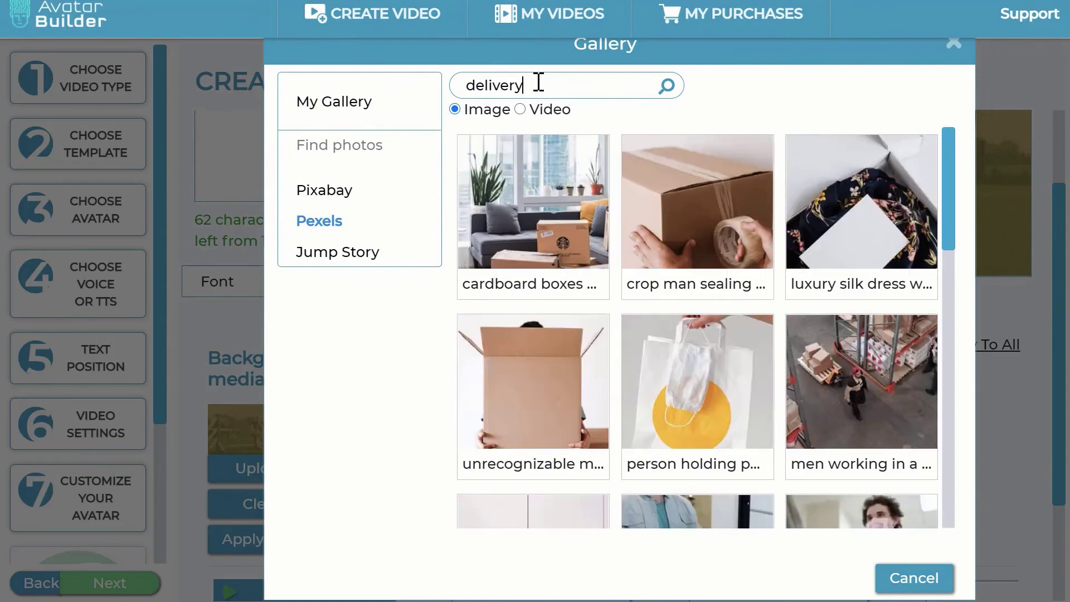
{"action": "scroll", "coordinate": [855, 318], "scroll_direction": "down", "scroll_amount": 4}
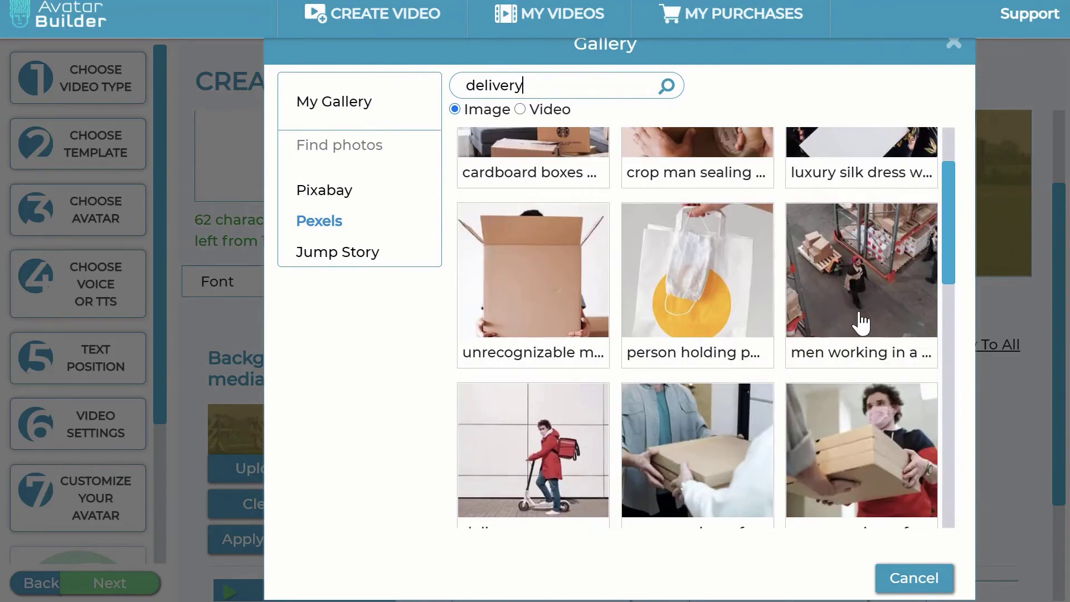
{"action": "scroll", "coordinate": [861, 323], "scroll_direction": "down", "scroll_amount": 2}
{"action": "scroll", "coordinate": [861, 322], "scroll_direction": "down", "scroll_amount": 10}
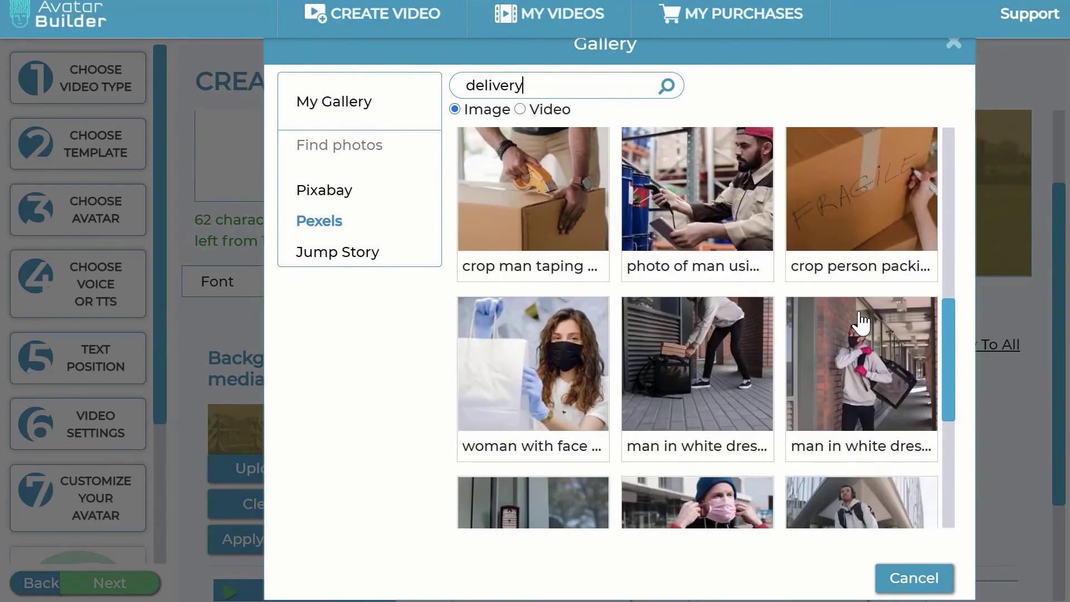
{"action": "scroll", "coordinate": [862, 322], "scroll_direction": "up", "scroll_amount": 10}
{"action": "scroll", "coordinate": [862, 322], "scroll_direction": "up", "scroll_amount": 5}
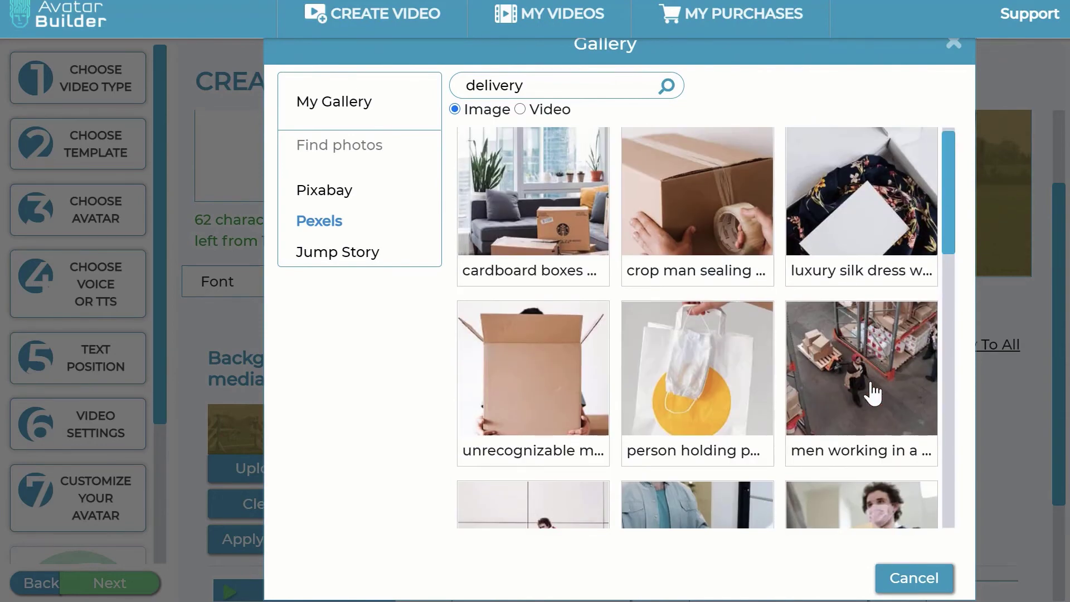
{"action": "scroll", "coordinate": [879, 375], "scroll_direction": "up", "scroll_amount": 1}
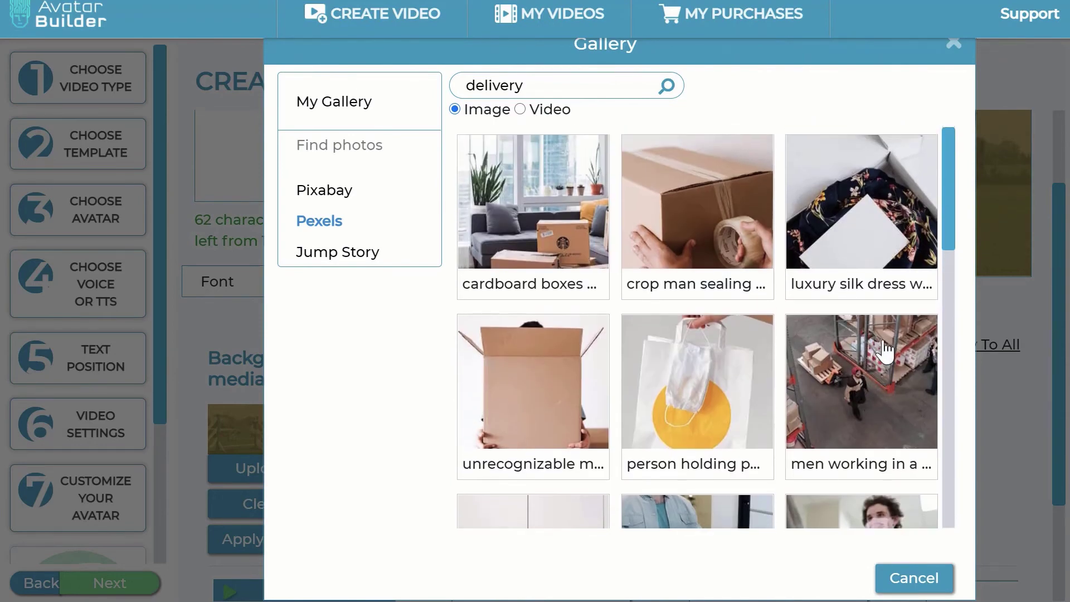
{"action": "left_click", "coordinate": [538, 220]}
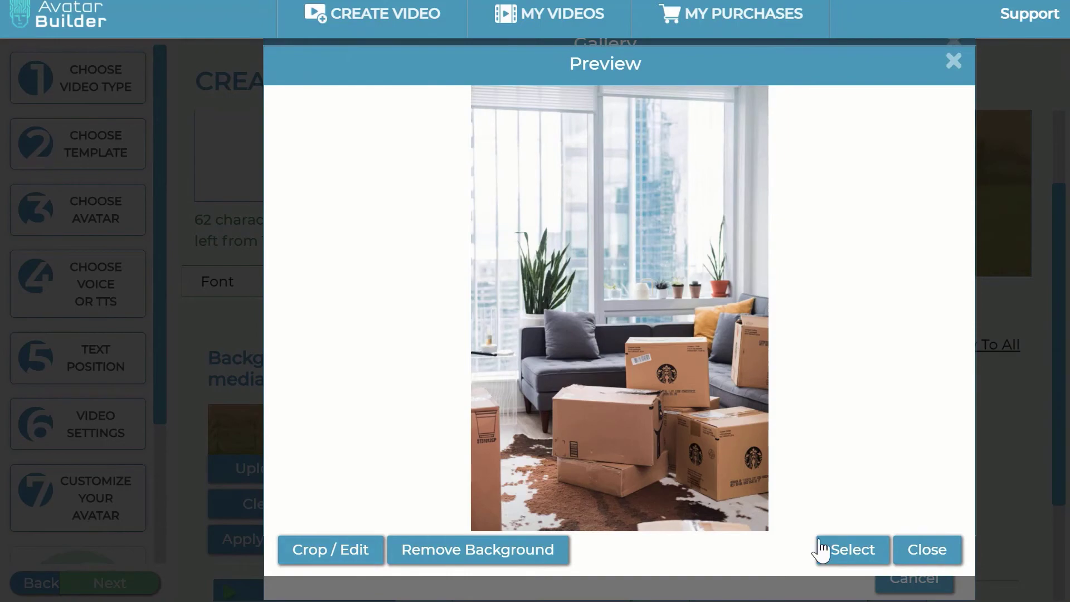
{"action": "left_click", "coordinate": [942, 555]}
{"action": "scroll", "coordinate": [731, 322], "scroll_direction": "down", "scroll_amount": 3}
{"action": "scroll", "coordinate": [731, 323], "scroll_direction": "up", "scroll_amount": 3}
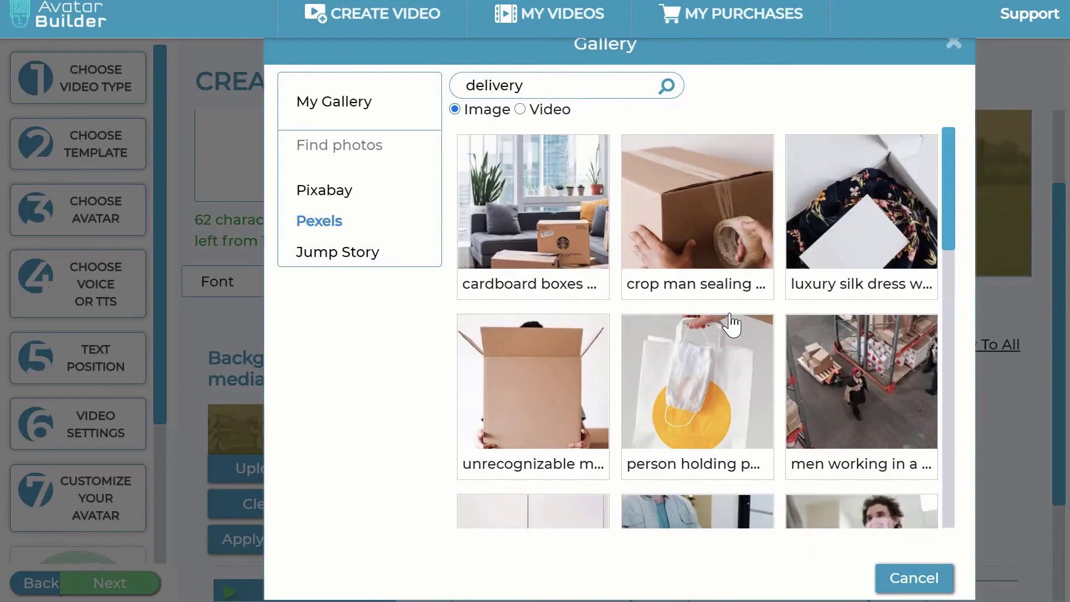
{"action": "scroll", "coordinate": [730, 322], "scroll_direction": "down", "scroll_amount": 5}
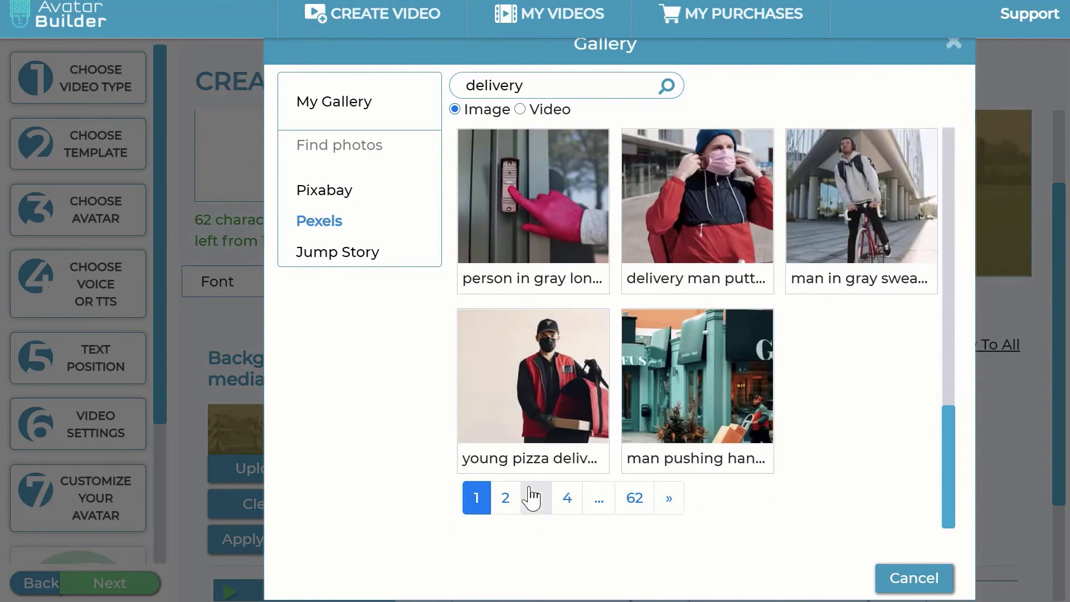
- Select the delivery van photo from Pexels results page 2 as the background
{"action": "left_click", "coordinate": [507, 498]}
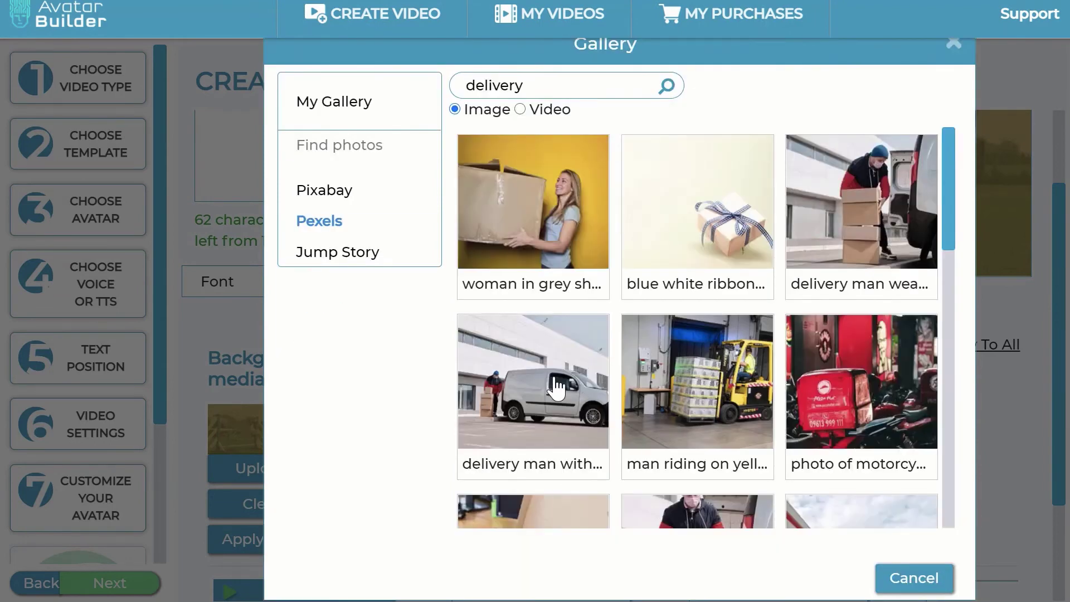
{"action": "left_click", "coordinate": [556, 389]}
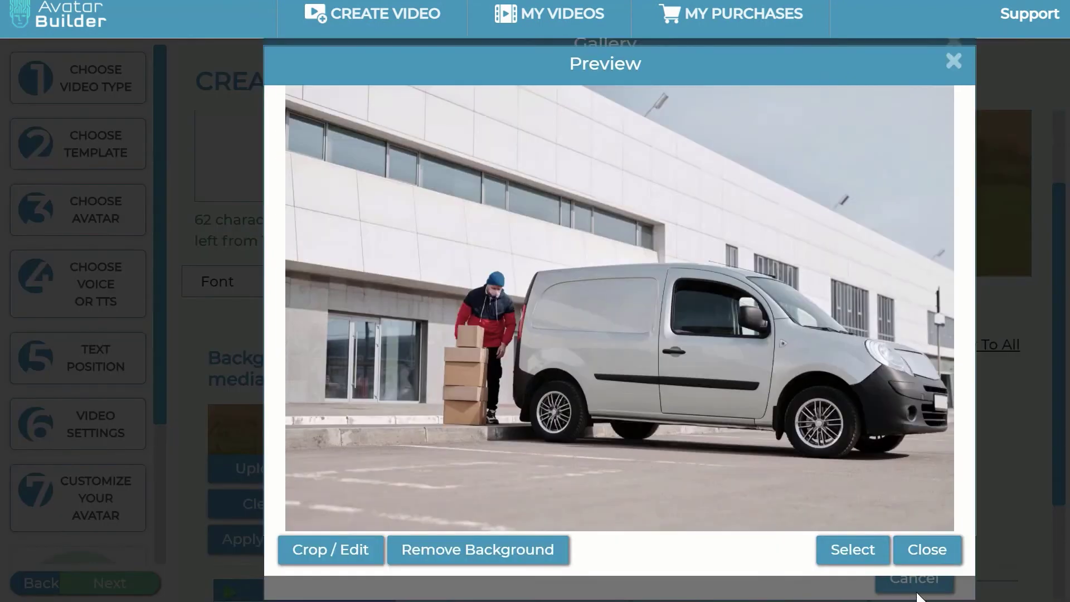
{"action": "left_click", "coordinate": [875, 554]}
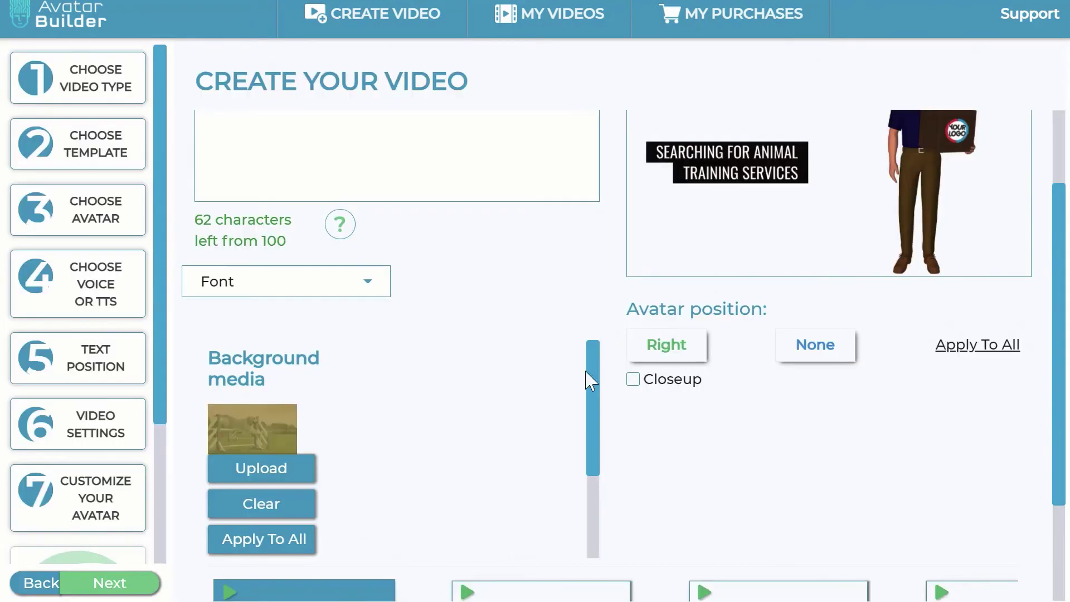
{"action": "scroll", "coordinate": [1053, 357], "scroll_direction": "up", "scroll_amount": 2}
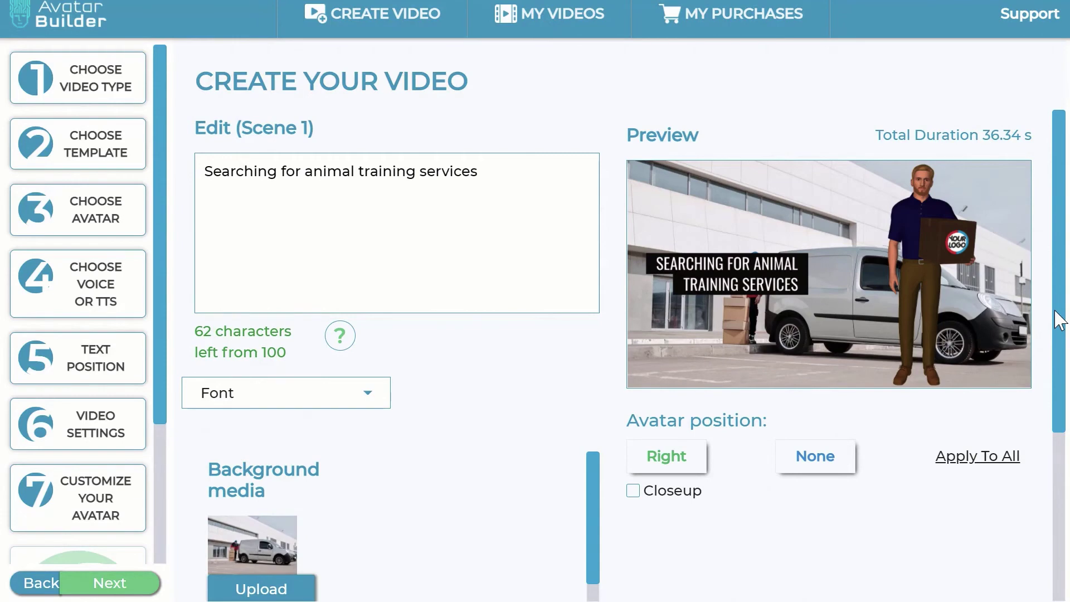
{"action": "scroll", "coordinate": [1058, 318], "scroll_direction": "down", "scroll_amount": 5}
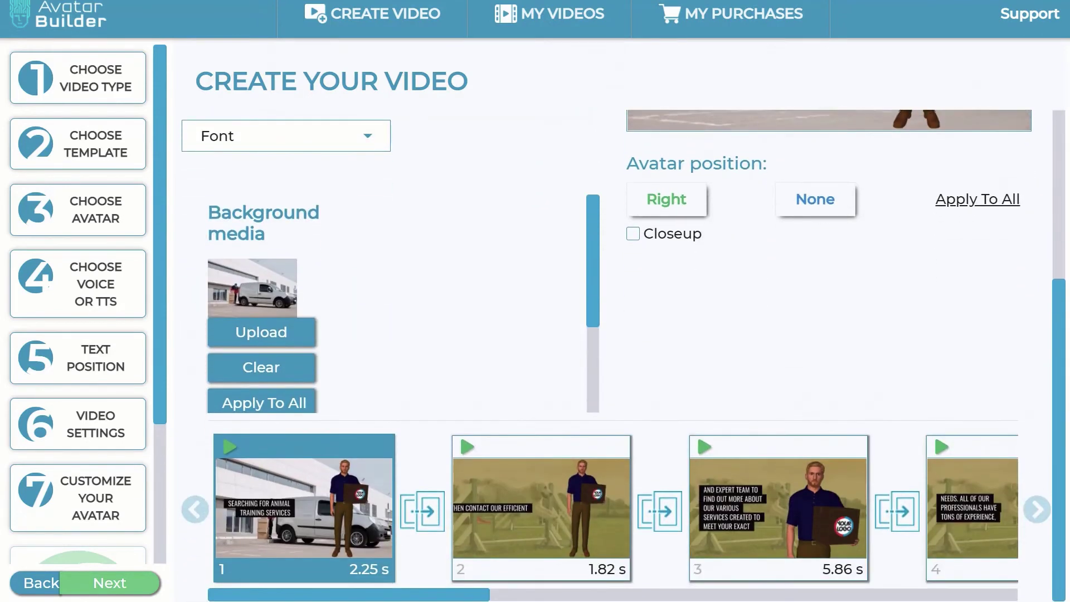
- Apply the delivery van background to all scenes
{"action": "left_click", "coordinate": [560, 527]}
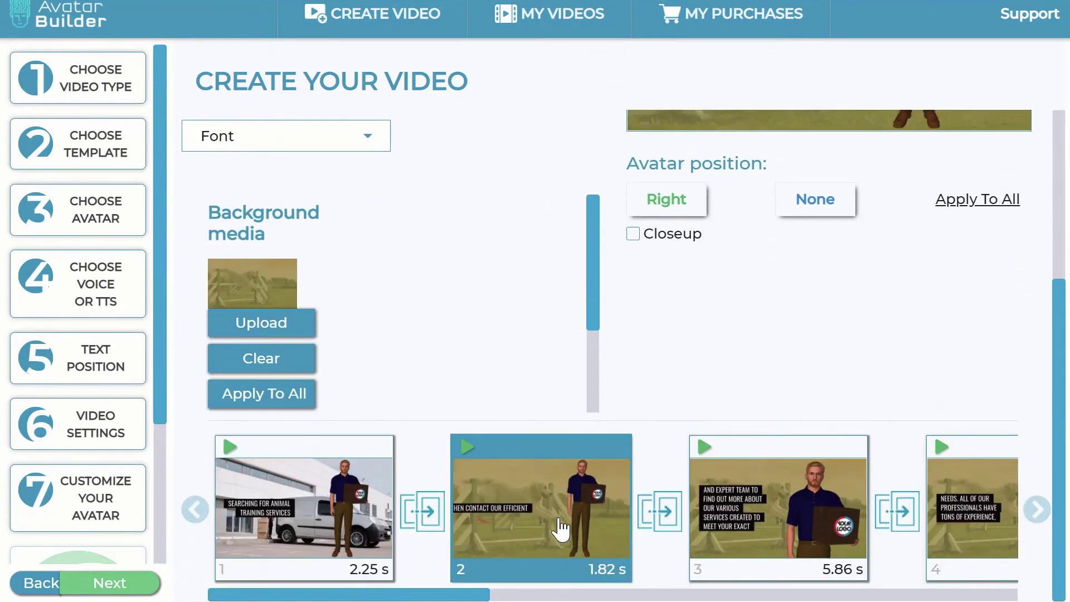
{"action": "left_click", "coordinate": [287, 544]}
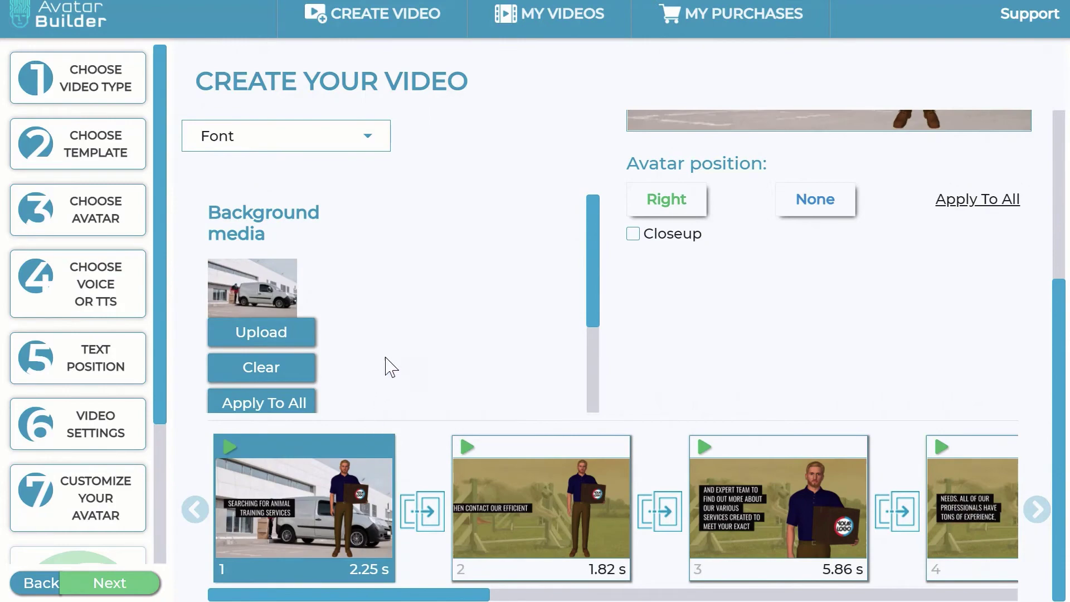
{"action": "left_click", "coordinate": [295, 410]}
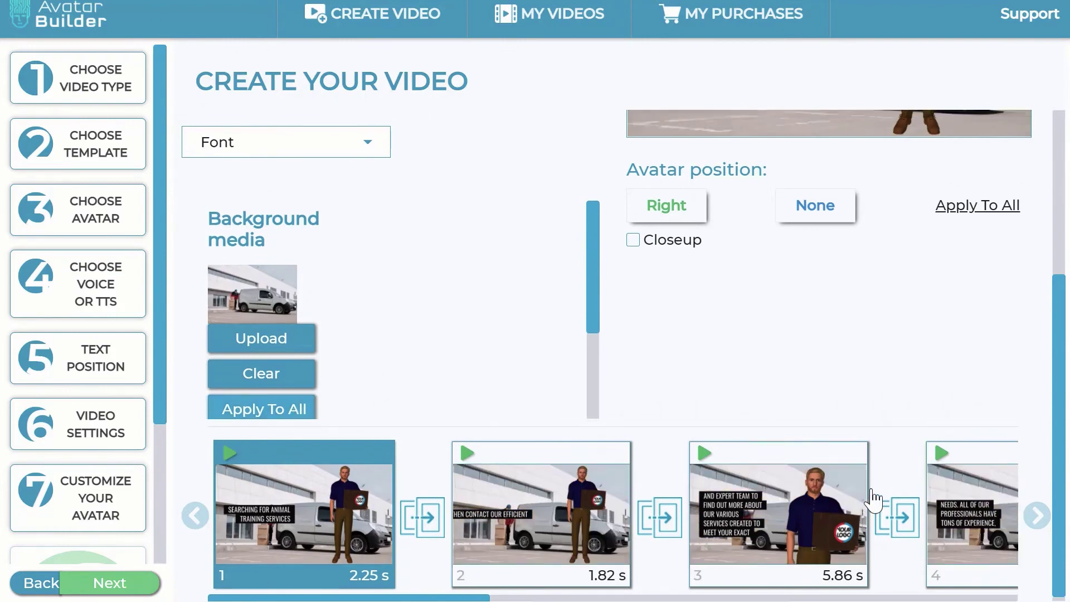
{"action": "scroll", "coordinate": [873, 500], "scroll_direction": "up", "scroll_amount": 5}
{"action": "scroll", "coordinate": [874, 500], "scroll_direction": "down", "scroll_amount": 5}
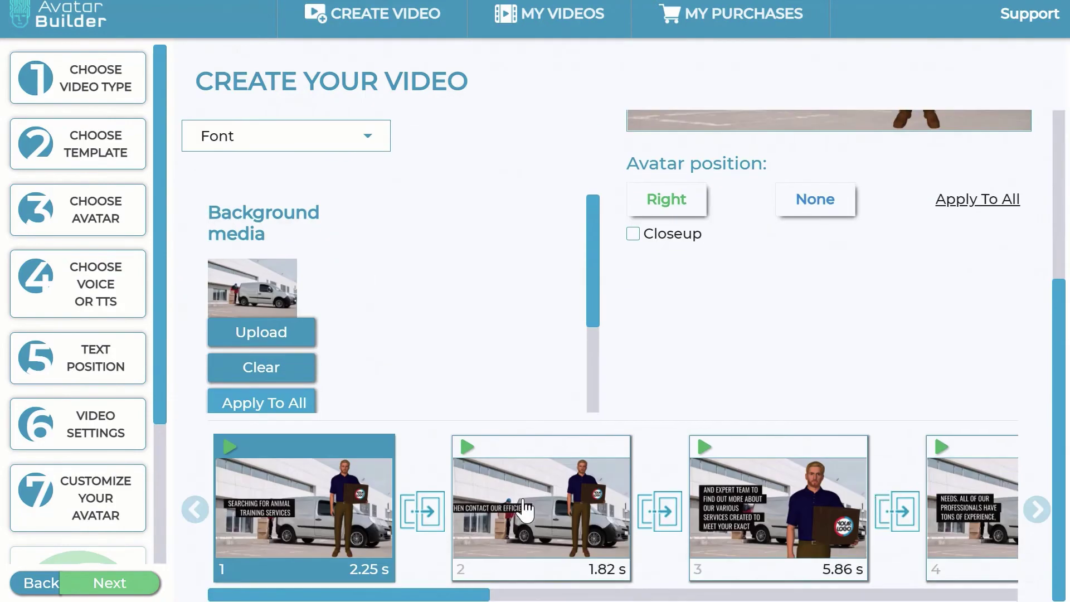
- Clear the van background from scene 2
{"action": "left_click", "coordinate": [554, 516]}
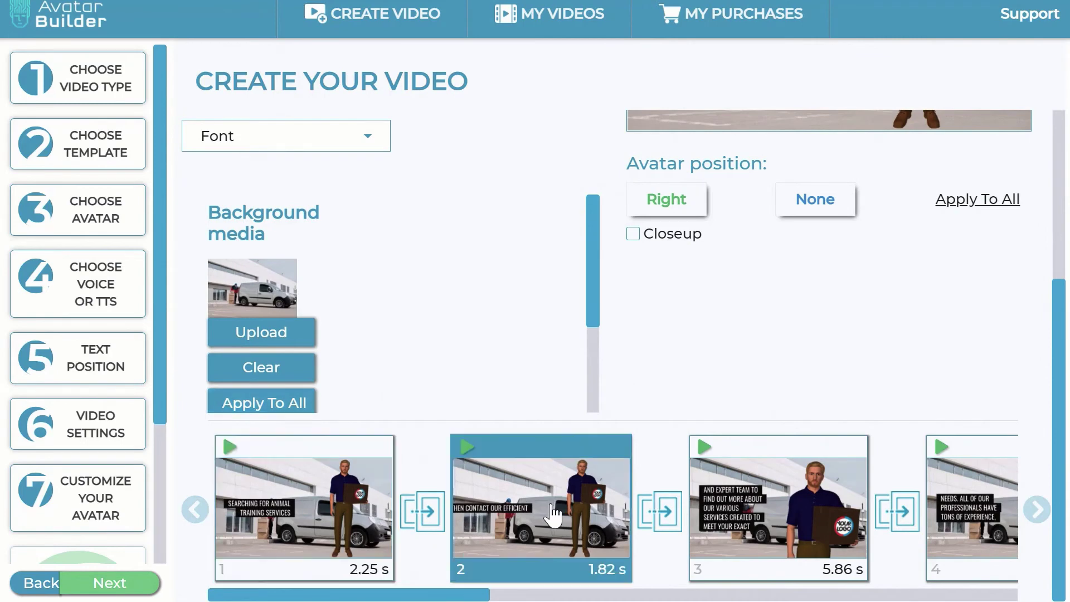
{"action": "left_click", "coordinate": [279, 372]}
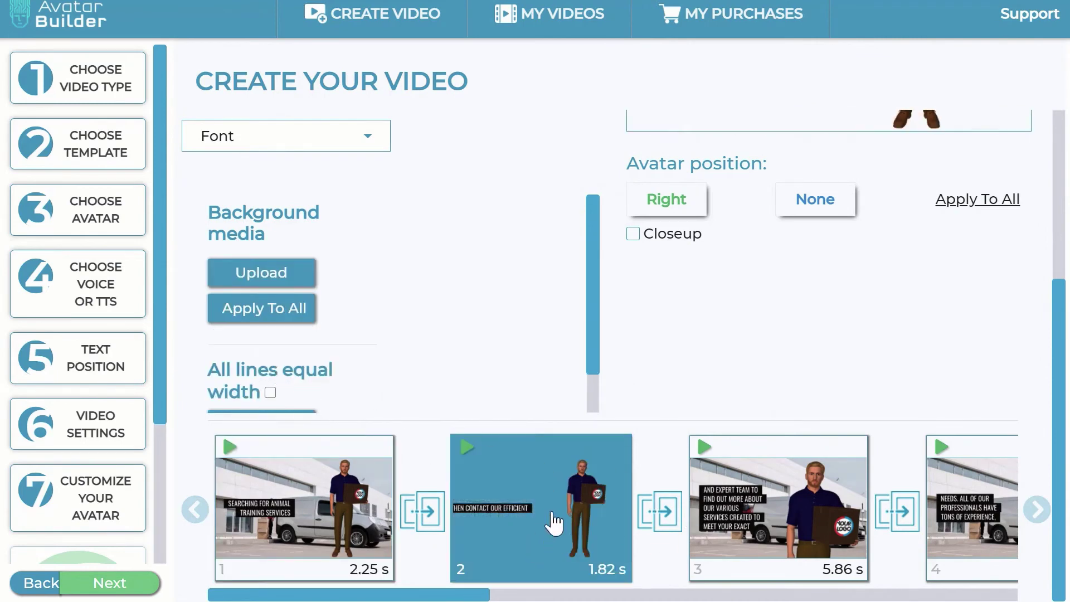
{"action": "left_click", "coordinate": [730, 532]}
{"action": "left_click", "coordinate": [552, 530]}
{"action": "scroll", "coordinate": [780, 340], "scroll_direction": "up", "scroll_amount": 5}
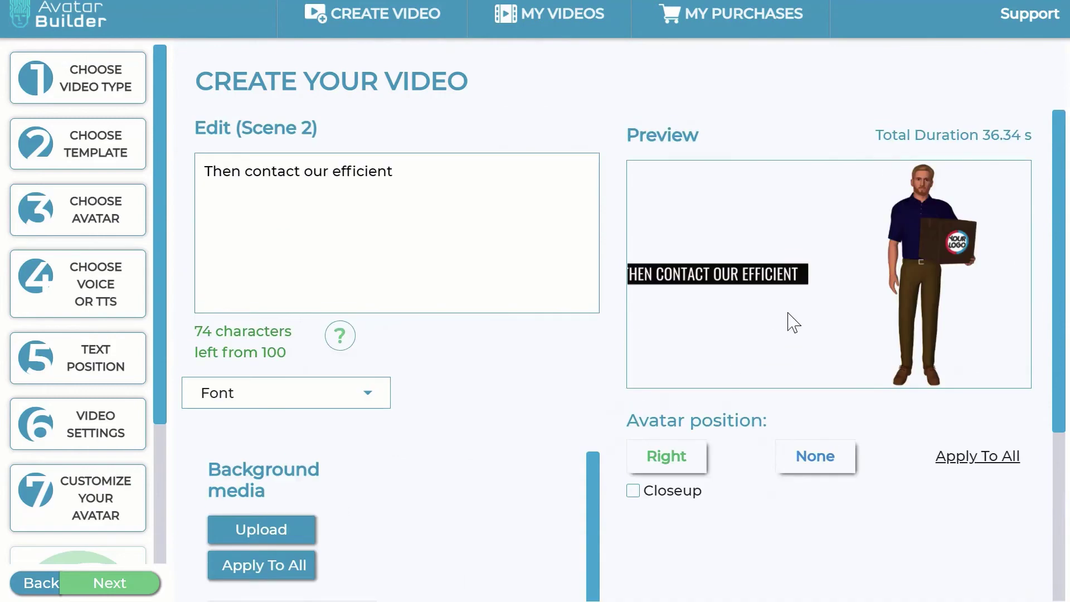
- Browse Pexels stock videos for scene 2's background
{"action": "scroll", "coordinate": [438, 416], "scroll_direction": "down", "scroll_amount": 5}
{"action": "left_click", "coordinate": [268, 272]}
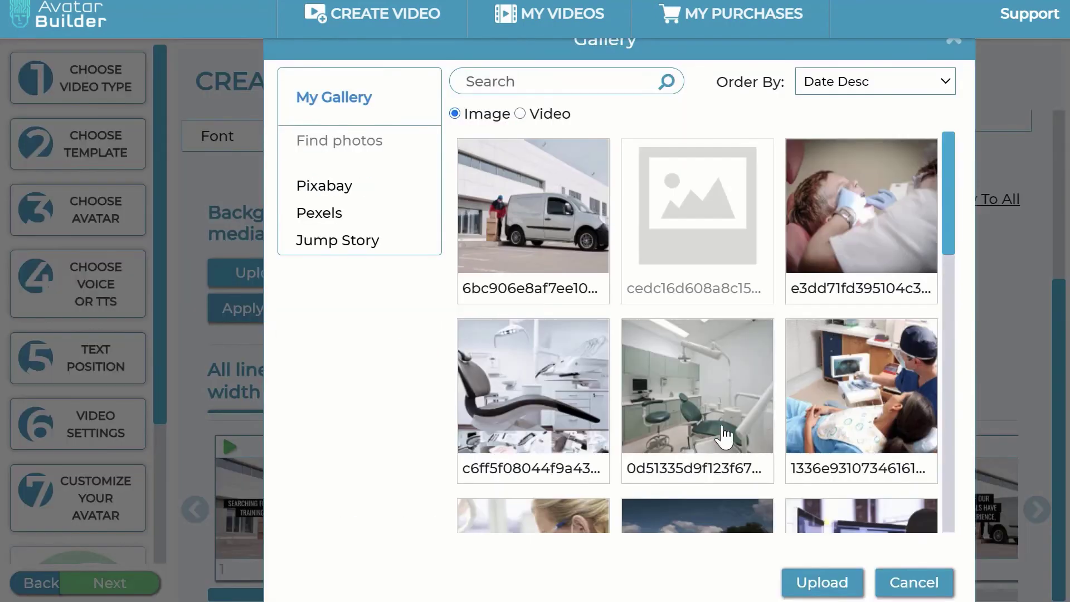
{"action": "scroll", "coordinate": [723, 245], "scroll_direction": "down", "scroll_amount": 10}
{"action": "scroll", "coordinate": [808, 299], "scroll_direction": "up", "scroll_amount": 9}
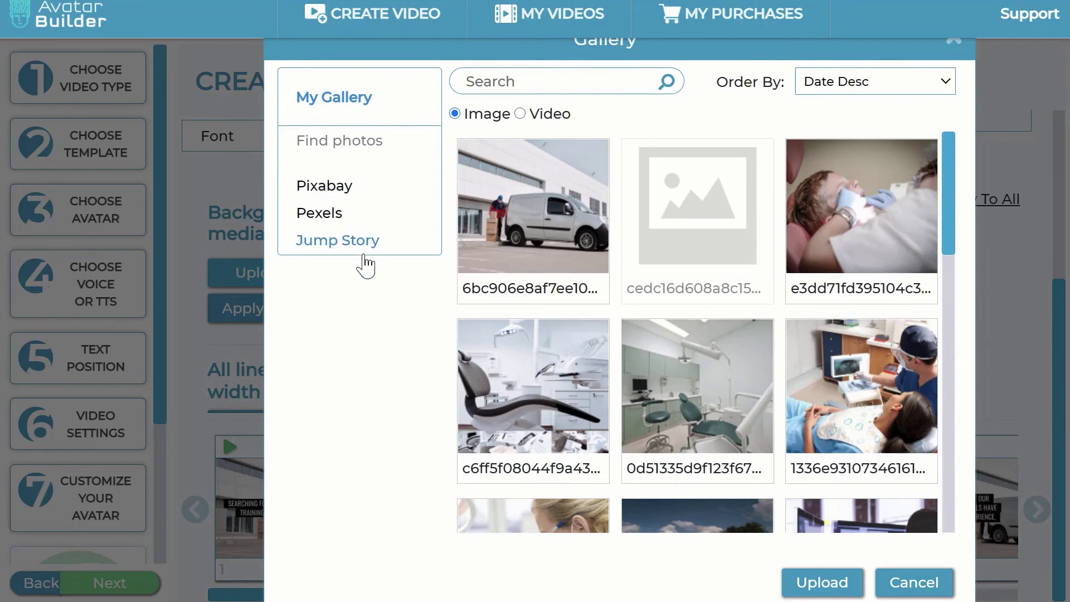
{"action": "left_click", "coordinate": [335, 215]}
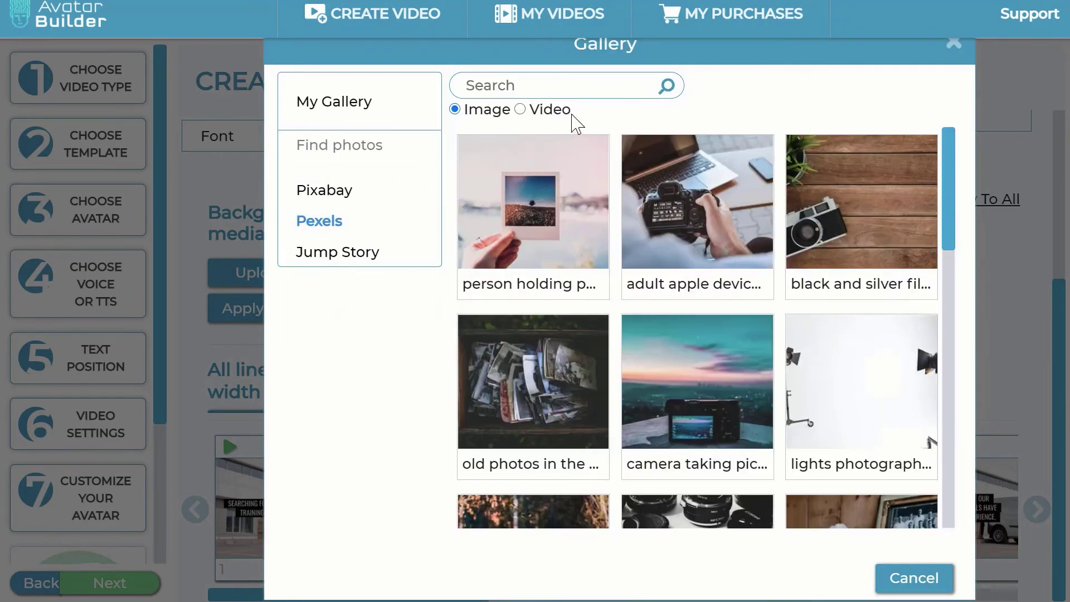
{"action": "left_click", "coordinate": [552, 111]}
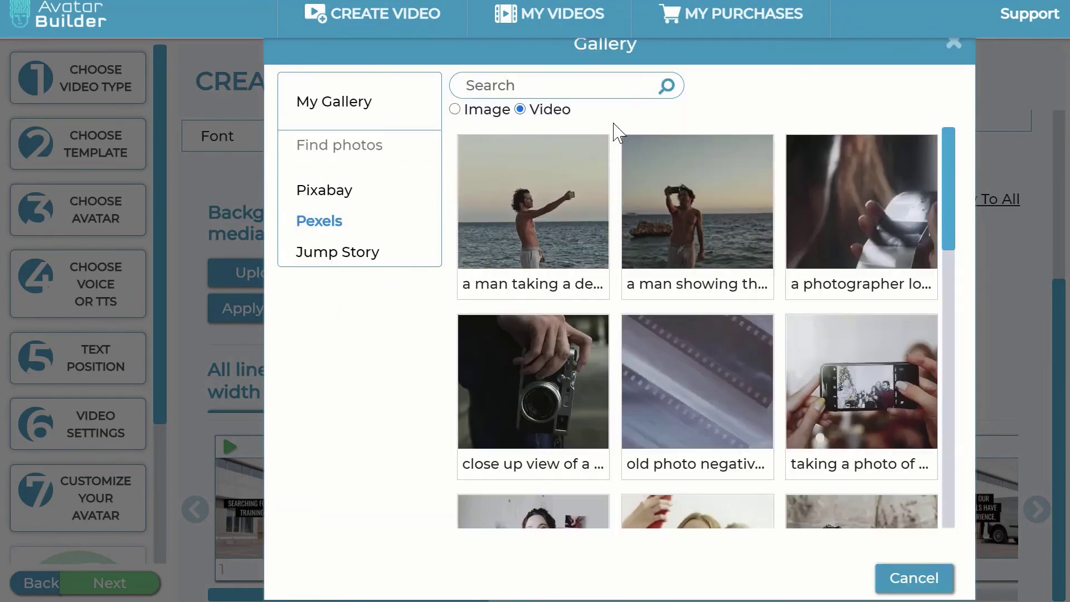
- Select the photographer-at-laptop Pexels video as scene 2's background
{"action": "scroll", "coordinate": [689, 354], "scroll_direction": "down", "scroll_amount": 5}
{"action": "scroll", "coordinate": [690, 356], "scroll_direction": "down", "scroll_amount": 5}
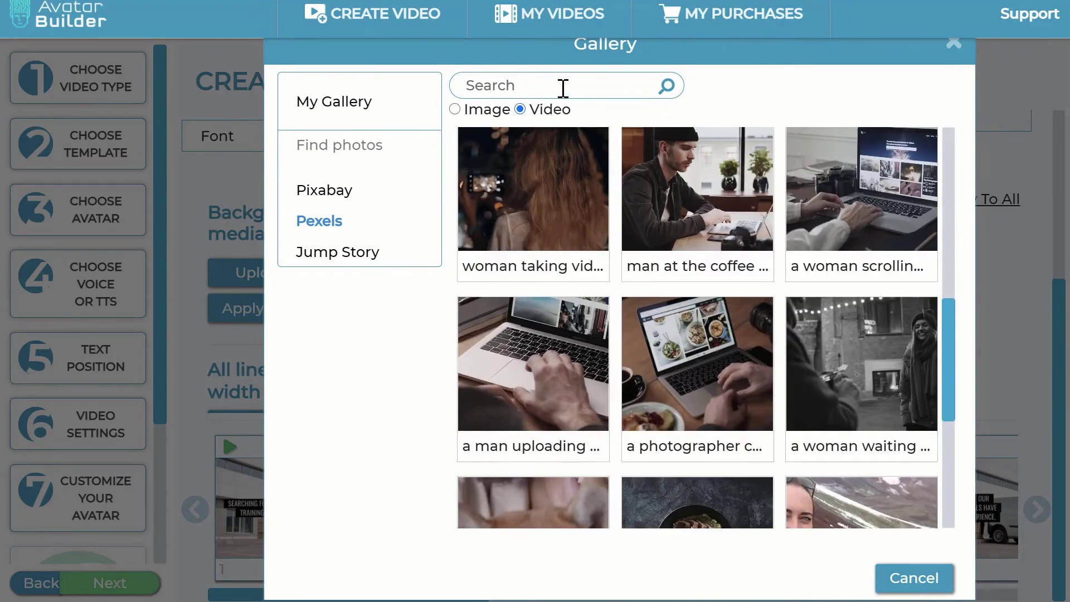
{"action": "scroll", "coordinate": [736, 325], "scroll_direction": "down", "scroll_amount": 5}
{"action": "scroll", "coordinate": [719, 270], "scroll_direction": "up", "scroll_amount": 3}
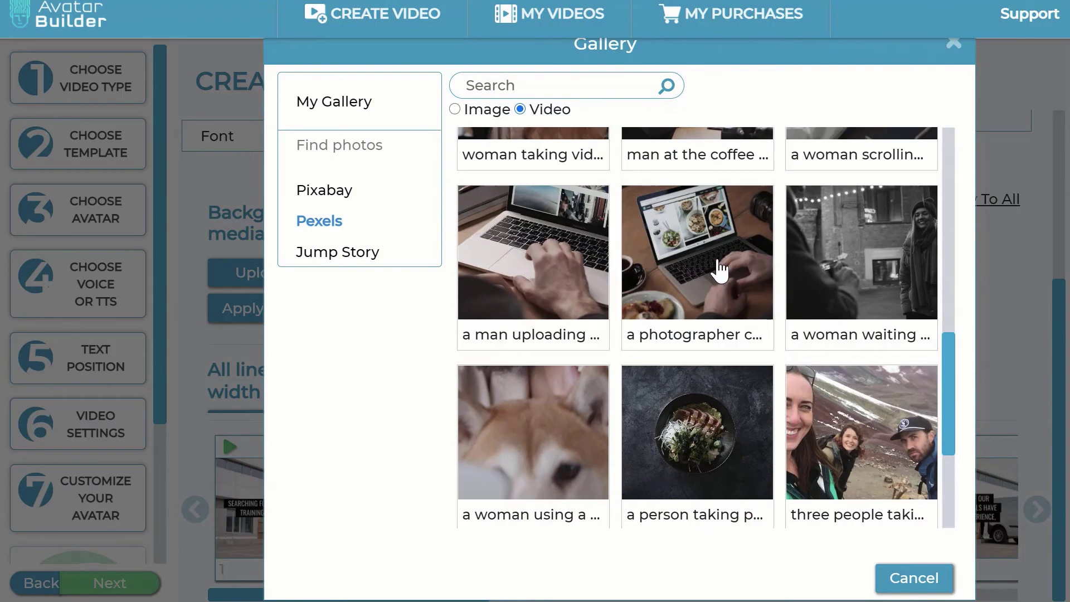
{"action": "left_click", "coordinate": [719, 270]}
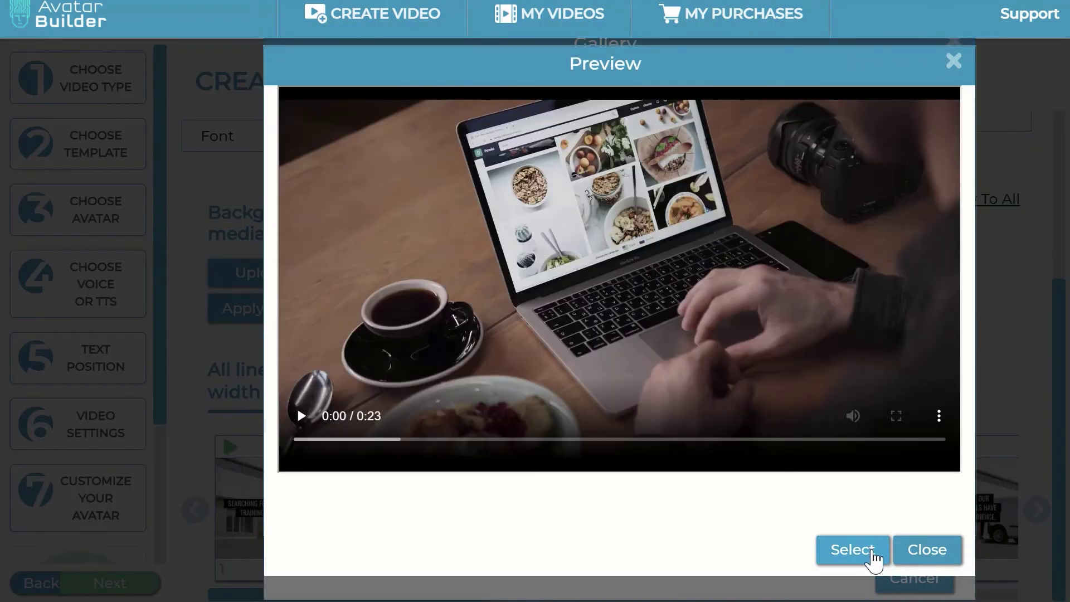
{"action": "left_click", "coordinate": [875, 560]}
{"action": "left_click", "coordinate": [874, 561]}
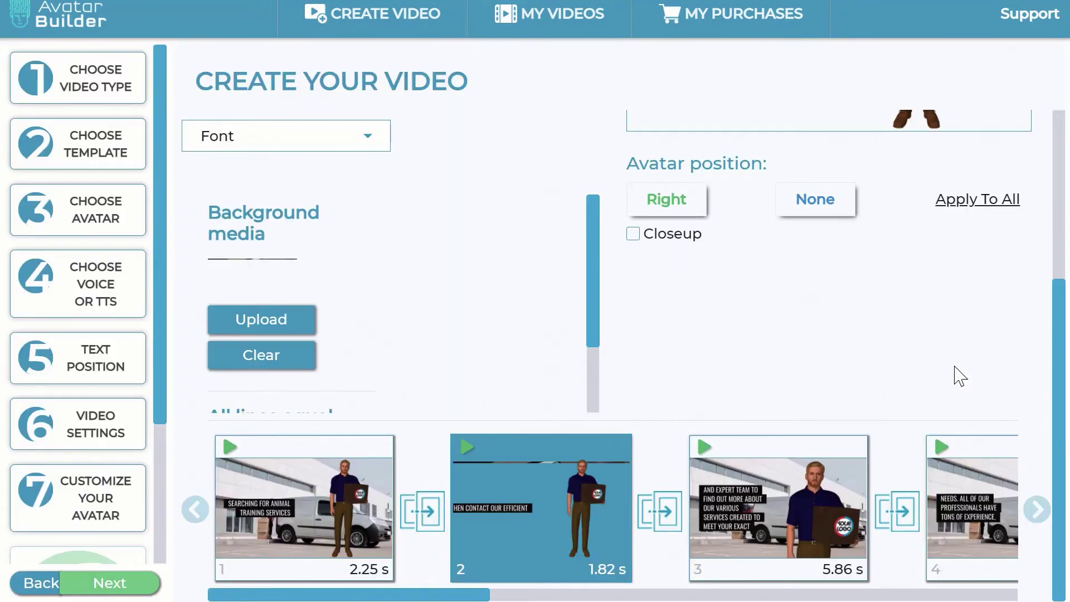
{"action": "scroll", "coordinate": [903, 322], "scroll_direction": "up", "scroll_amount": 5}
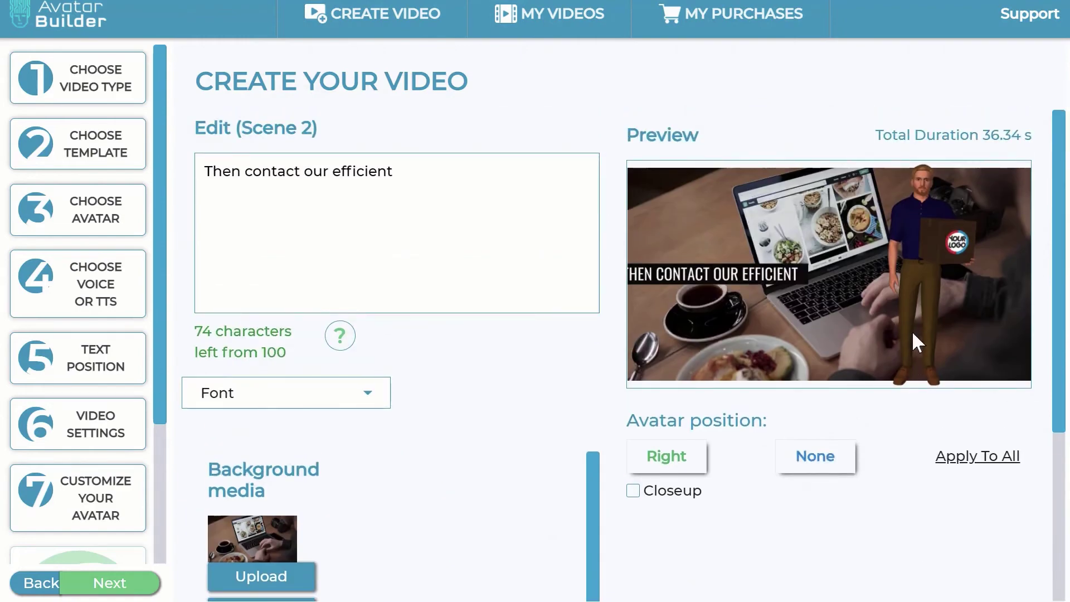
{"action": "scroll", "coordinate": [1001, 289], "scroll_direction": "down", "scroll_amount": 5}
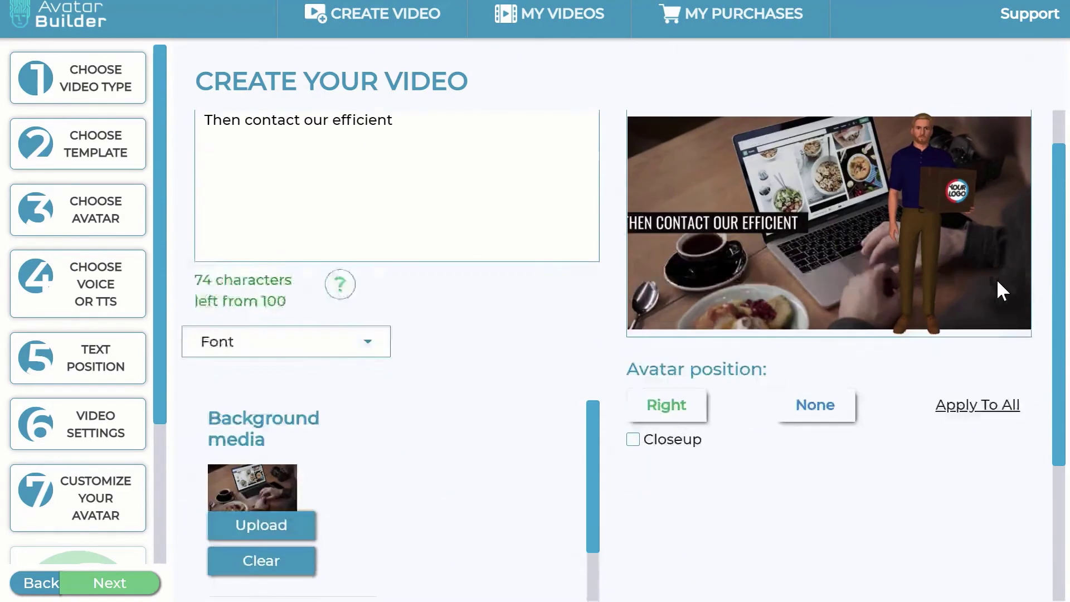
{"action": "scroll", "coordinate": [1004, 290], "scroll_direction": "up", "scroll_amount": 2}
{"action": "scroll", "coordinate": [1004, 290], "scroll_direction": "up", "scroll_amount": 3}
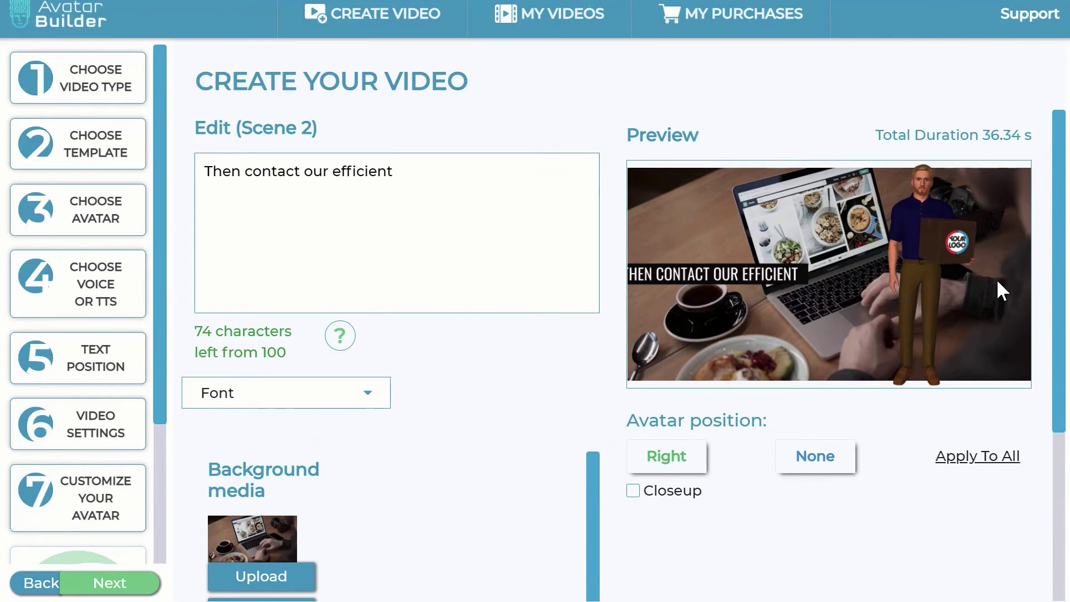
{"action": "scroll", "coordinate": [563, 400], "scroll_direction": "down", "scroll_amount": 5}
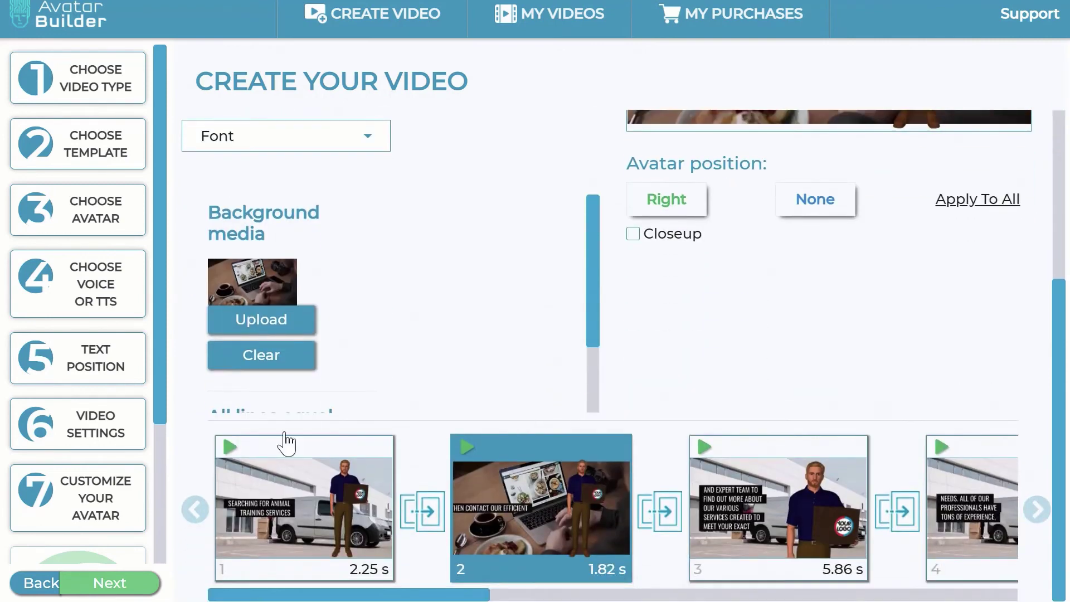
{"action": "scroll", "coordinate": [157, 461], "scroll_direction": "down", "scroll_amount": 2}
{"action": "scroll", "coordinate": [157, 460], "scroll_direction": "up", "scroll_amount": 2}
{"action": "scroll", "coordinate": [658, 394], "scroll_direction": "up", "scroll_amount": 5}
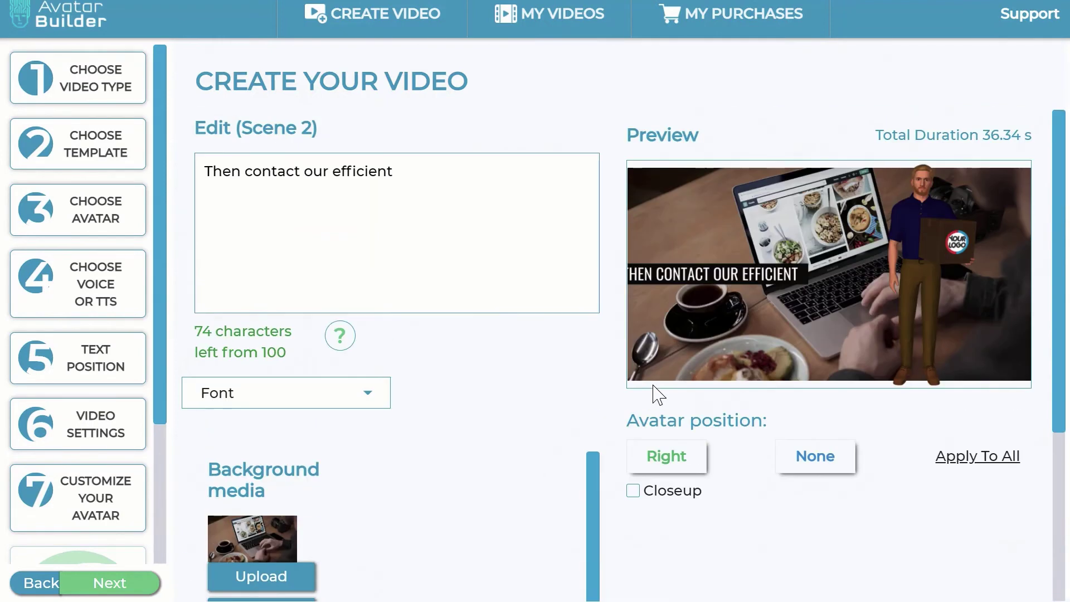
{"action": "left_click", "coordinate": [634, 492]}
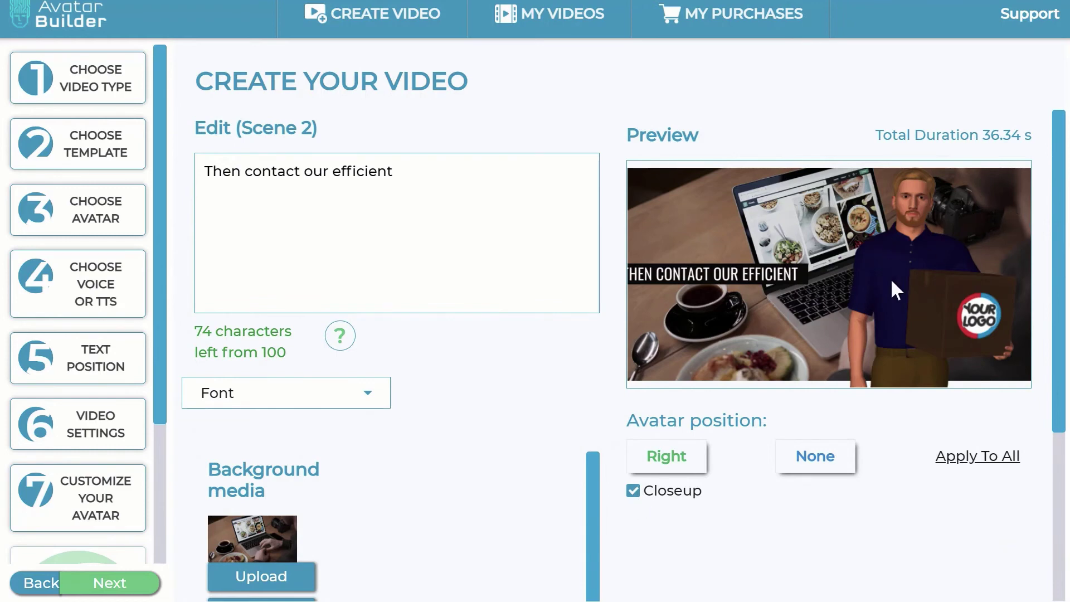
{"action": "left_click", "coordinate": [815, 457]}
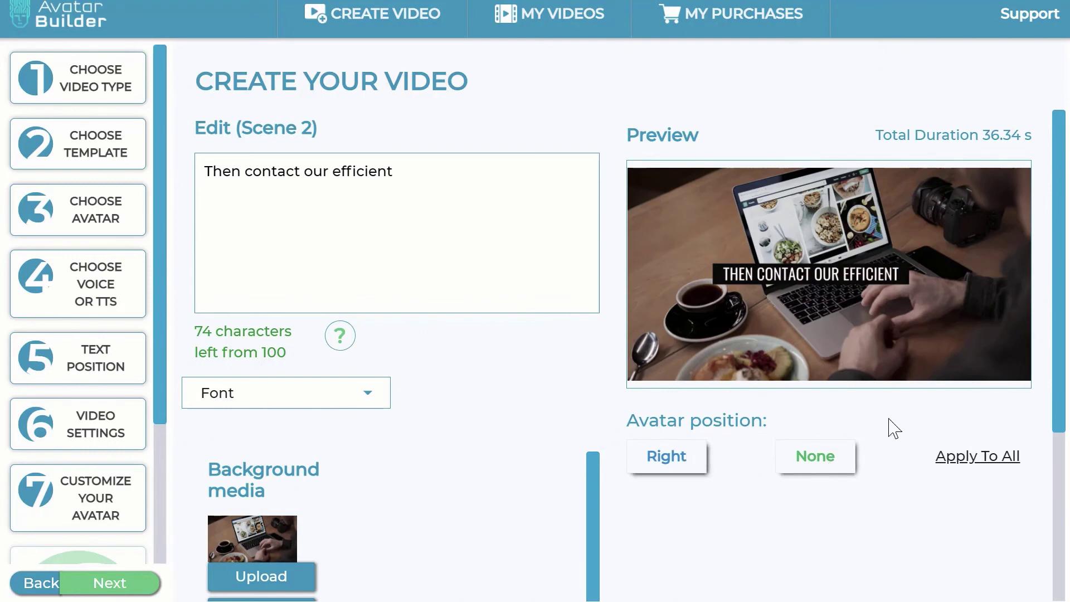
{"action": "left_click", "coordinate": [683, 467]}
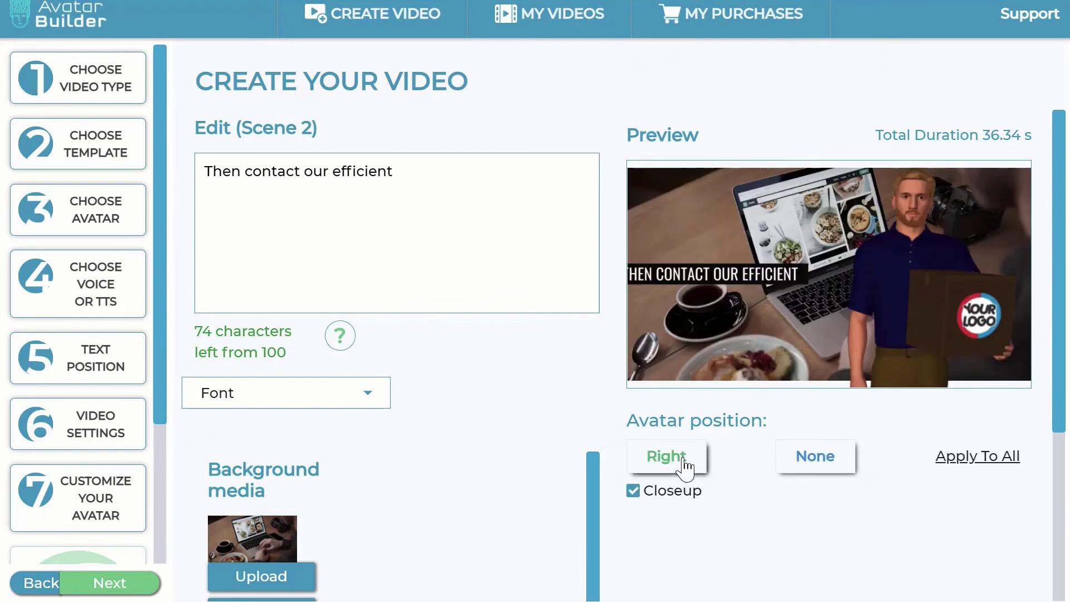
{"action": "scroll", "coordinate": [758, 482], "scroll_direction": "down", "scroll_amount": 4}
{"action": "scroll", "coordinate": [755, 480], "scroll_direction": "up", "scroll_amount": 4}
{"action": "scroll", "coordinate": [684, 454], "scroll_direction": "down", "scroll_amount": 5}
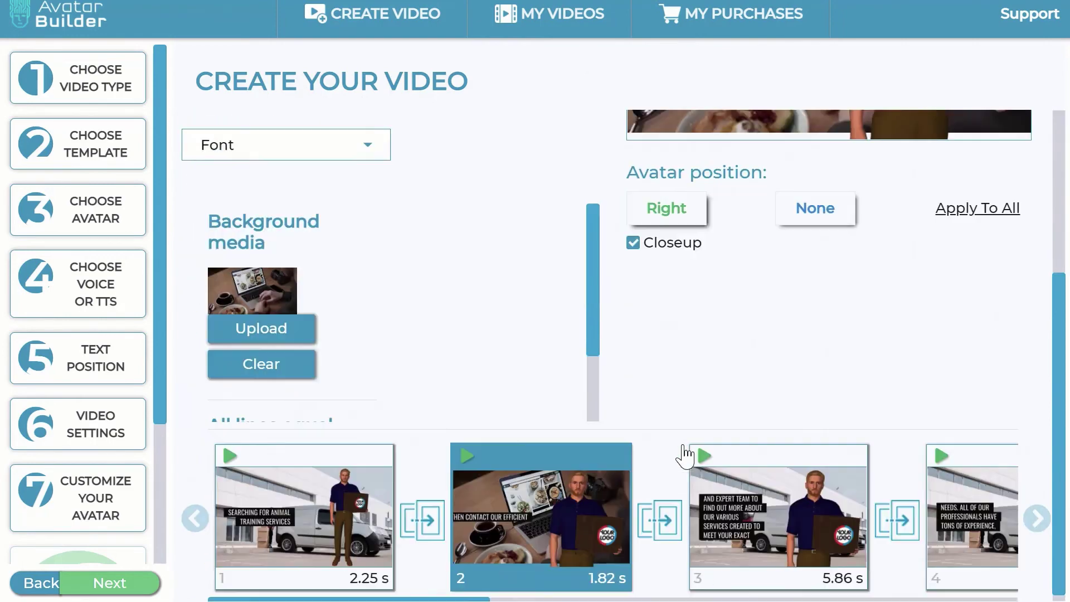
- Scroll through the scene timeline to review the scenes
{"action": "left_click_drag", "start_coordinate": [490, 592], "coordinate": [979, 594]}
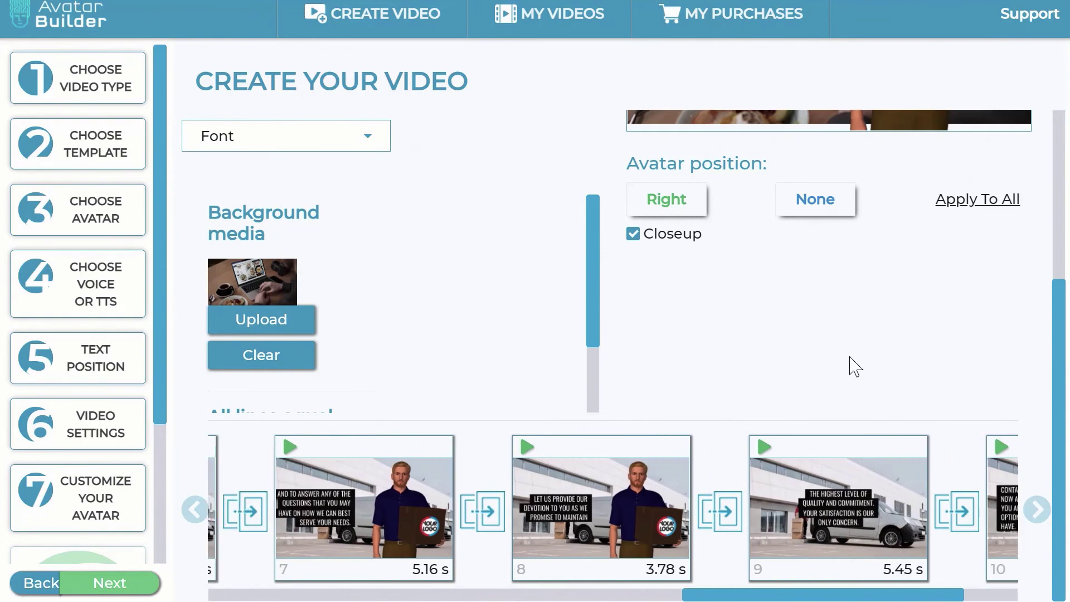
{"action": "left_click_drag", "start_coordinate": [872, 595], "coordinate": [520, 594]}
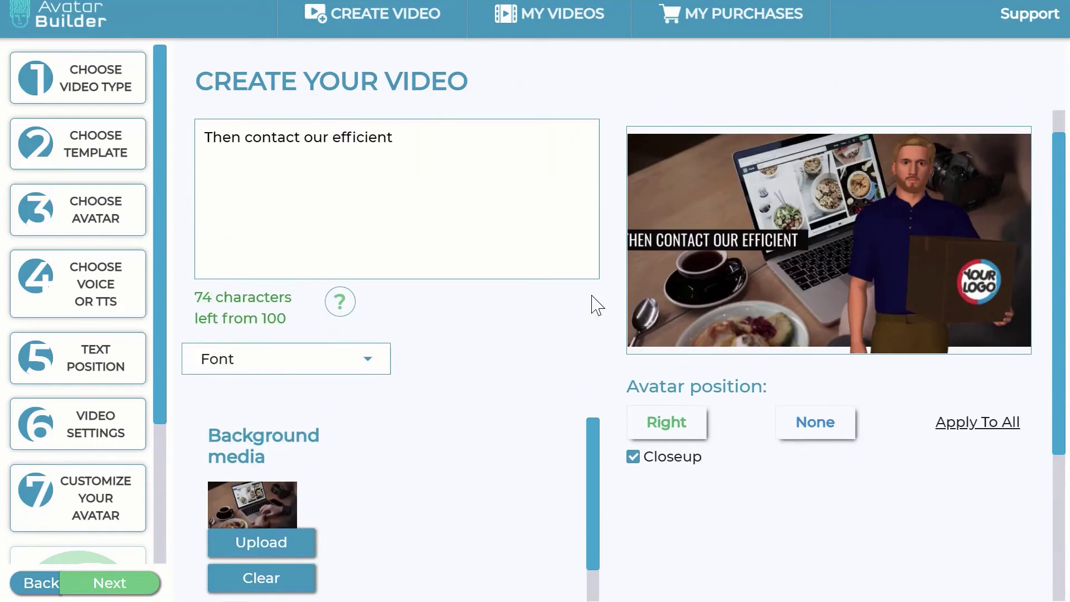
{"action": "scroll", "coordinate": [594, 304], "scroll_direction": "up", "scroll_amount": 5}
{"action": "scroll", "coordinate": [597, 305], "scroll_direction": "down", "scroll_amount": 2}
{"action": "left_click_drag", "start_coordinate": [650, 320], "coordinate": [824, 313]}
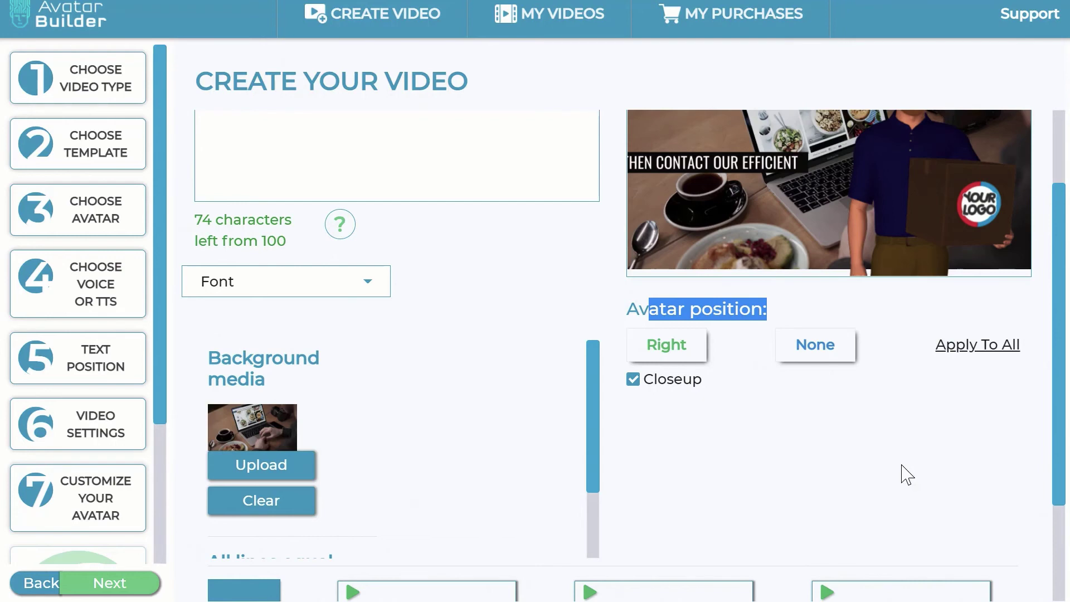
{"action": "scroll", "coordinate": [645, 382], "scroll_direction": "up", "scroll_amount": 2}
{"action": "scroll", "coordinate": [663, 390], "scroll_direction": "down", "scroll_amount": 5}
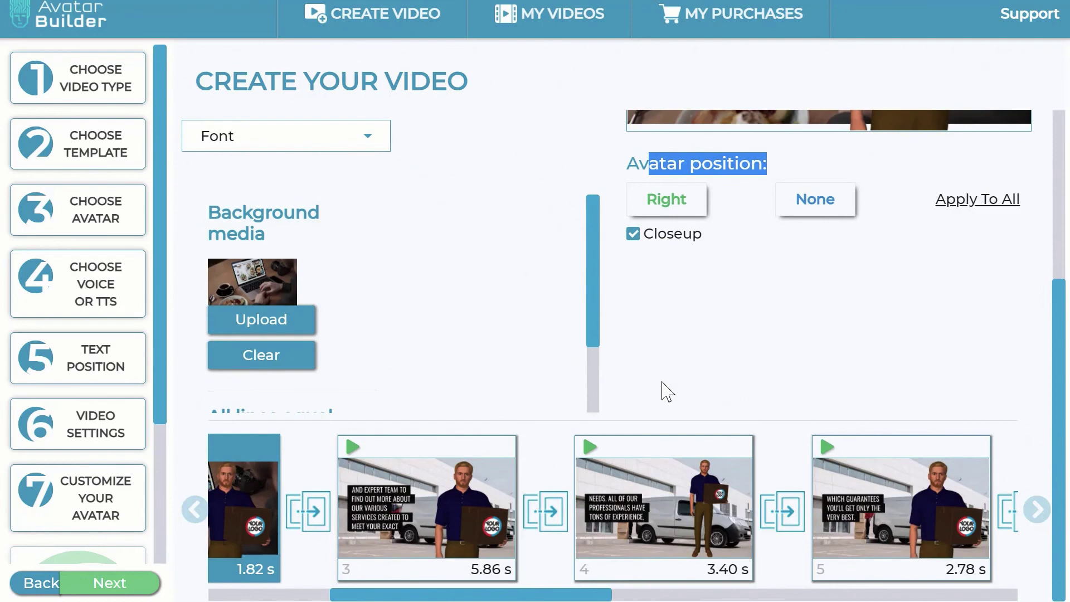
{"action": "scroll", "coordinate": [671, 394], "scroll_direction": "up", "scroll_amount": 4}
{"action": "scroll", "coordinate": [669, 387], "scroll_direction": "down", "scroll_amount": 2}
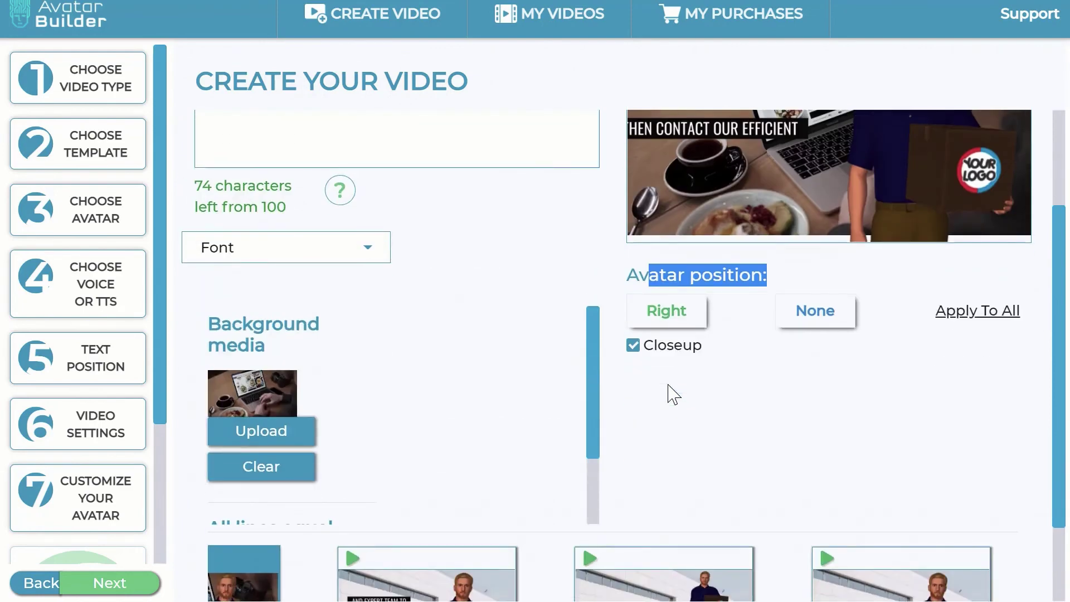
{"action": "scroll", "coordinate": [675, 401], "scroll_direction": "up", "scroll_amount": 3}
{"action": "left_click", "coordinate": [768, 424]}
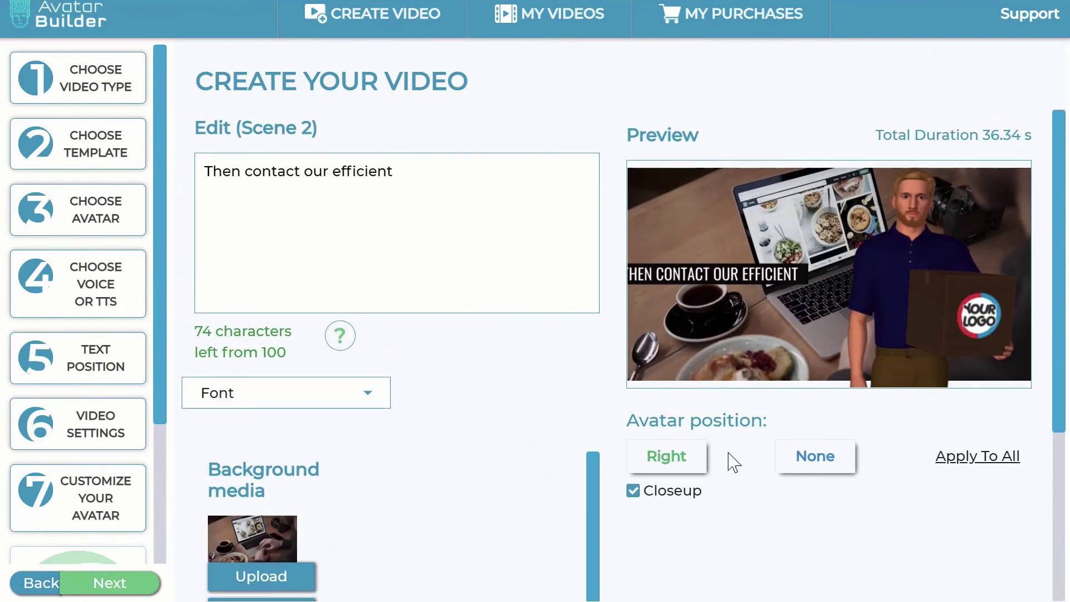
{"action": "scroll", "coordinate": [834, 373], "scroll_direction": "down", "scroll_amount": 5}
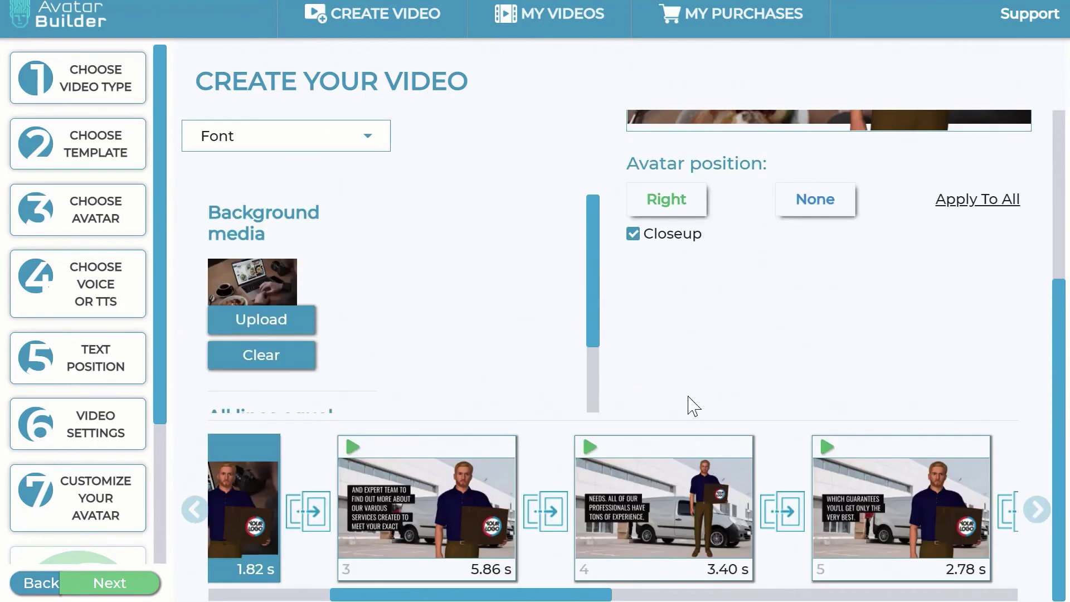
- Open scene 4, with the van and warehouse background, for editing
{"action": "left_click", "coordinate": [641, 485]}
{"action": "scroll", "coordinate": [915, 353], "scroll_direction": "up", "scroll_amount": 5}
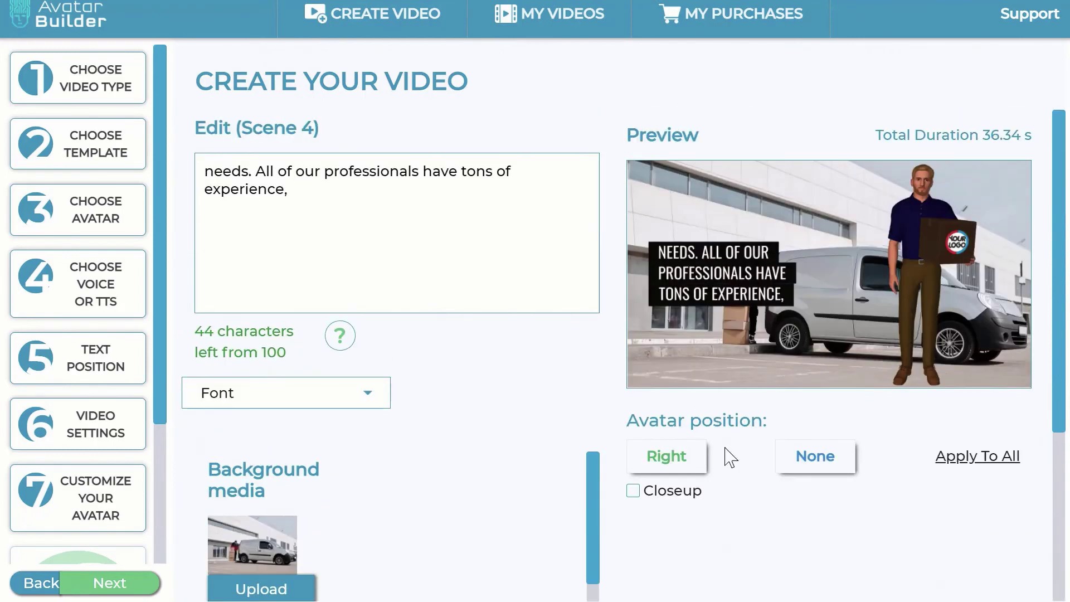
{"action": "scroll", "coordinate": [926, 401], "scroll_direction": "down", "scroll_amount": 5}
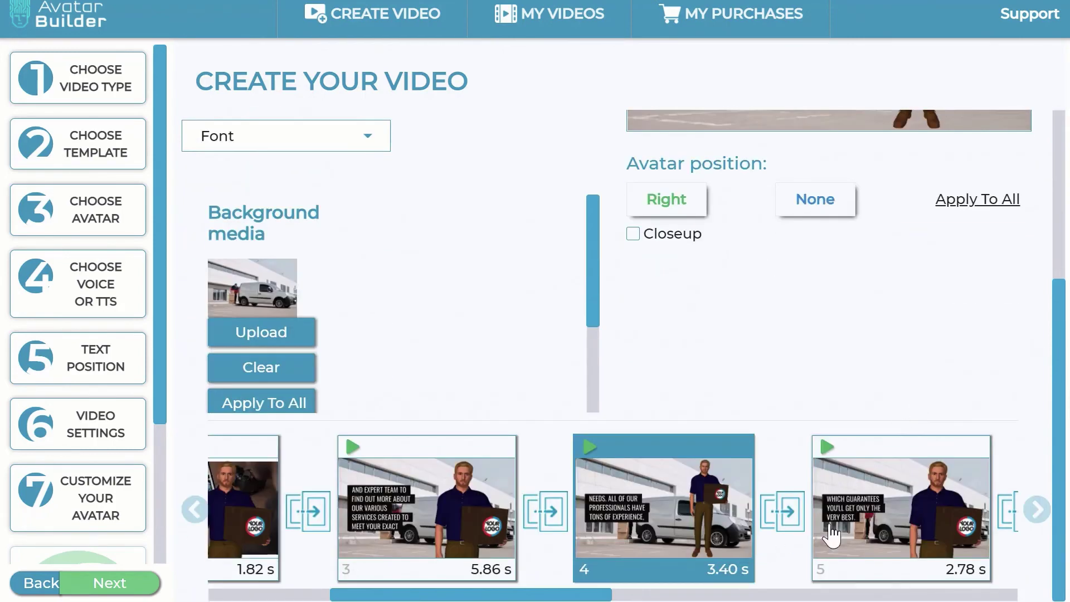
{"action": "scroll", "coordinate": [765, 595], "scroll_direction": "right", "scroll_amount": 1}
{"action": "left_click_drag", "start_coordinate": [765, 595], "coordinate": [384, 583]}
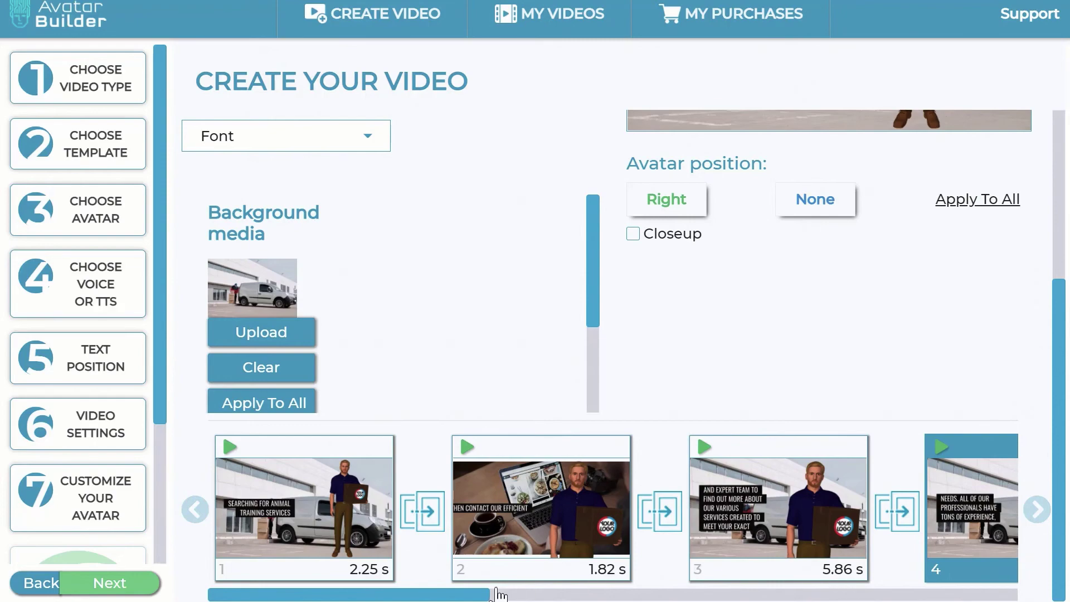
{"action": "mouse_move", "coordinate": [497, 595]}
{"action": "left_mouse_down"}
{"action": "mouse_move", "coordinate": [1004, 596]}
{"action": "mouse_move", "coordinate": [485, 596]}
{"action": "left_mouse_up"}
- Set scene 4's background to the Gallery van photo with its surroundings removed
{"action": "scroll", "coordinate": [441, 281], "scroll_direction": "up", "scroll_amount": 4}
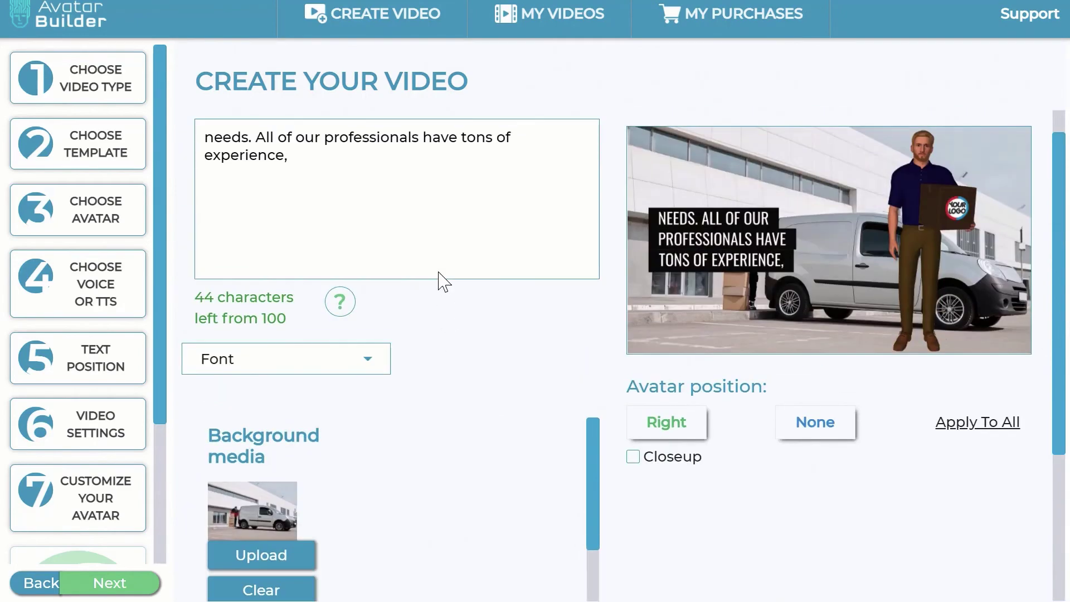
{"action": "scroll", "coordinate": [441, 284], "scroll_direction": "down", "scroll_amount": 3}
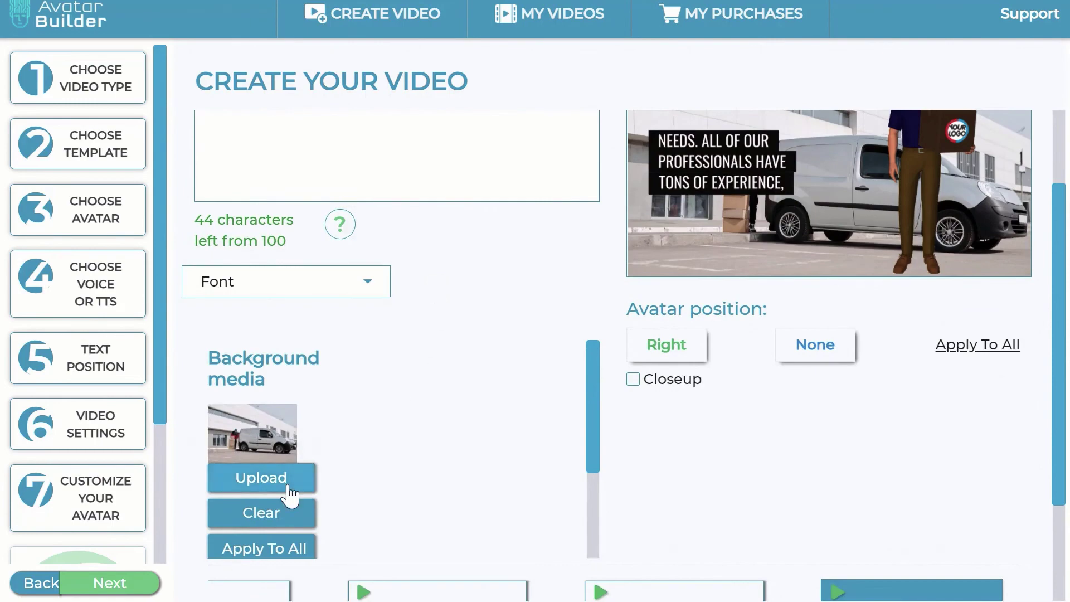
{"action": "left_click", "coordinate": [288, 488]}
{"action": "scroll", "coordinate": [726, 235], "scroll_direction": "down", "scroll_amount": 8}
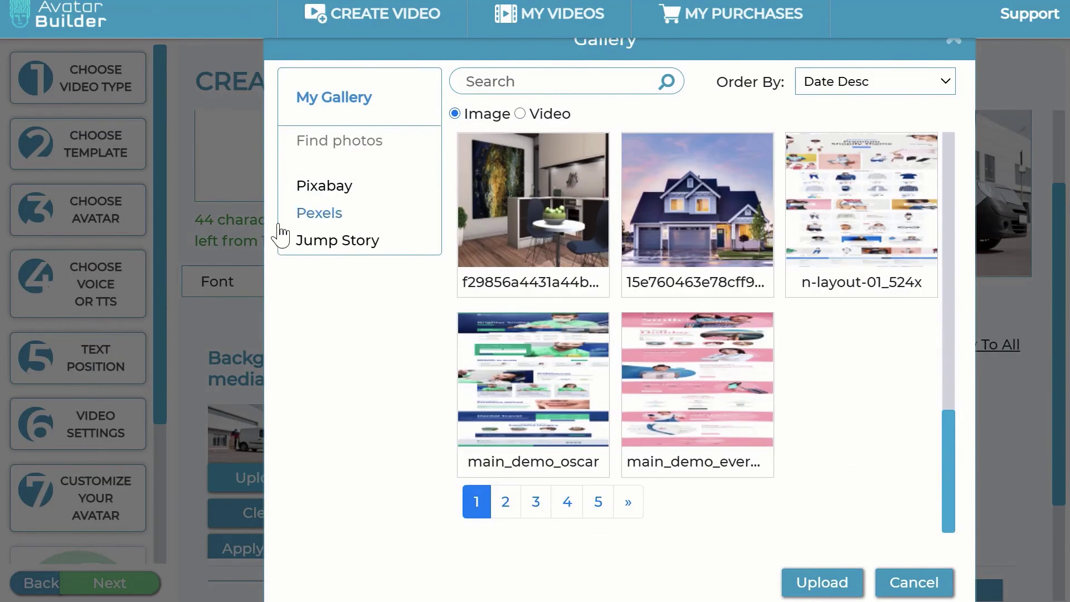
{"action": "scroll", "coordinate": [647, 251], "scroll_direction": "up", "scroll_amount": 5}
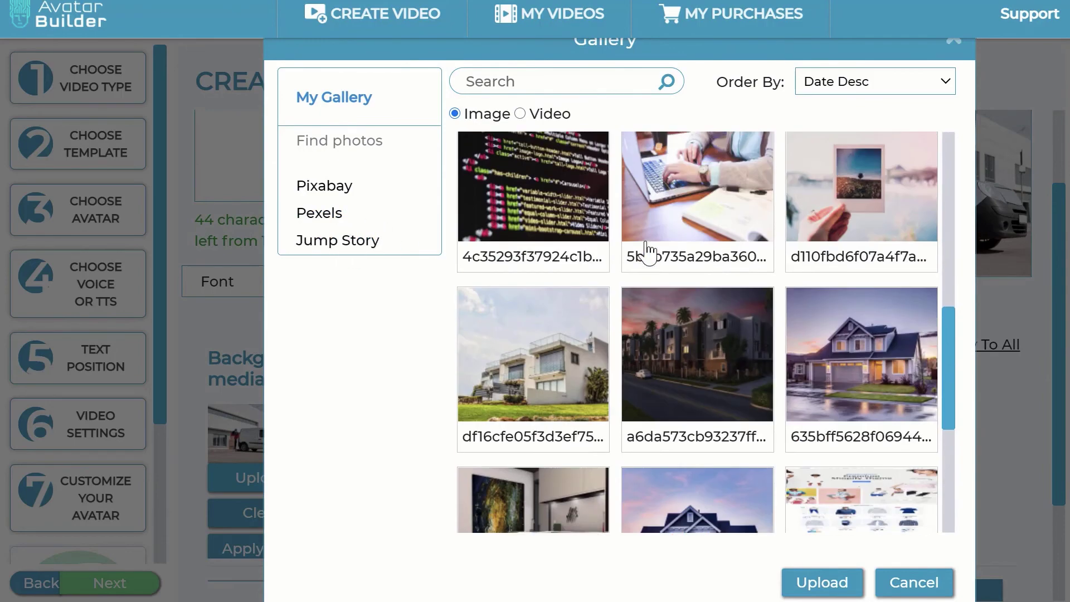
{"action": "scroll", "coordinate": [647, 251], "scroll_direction": "up", "scroll_amount": 5}
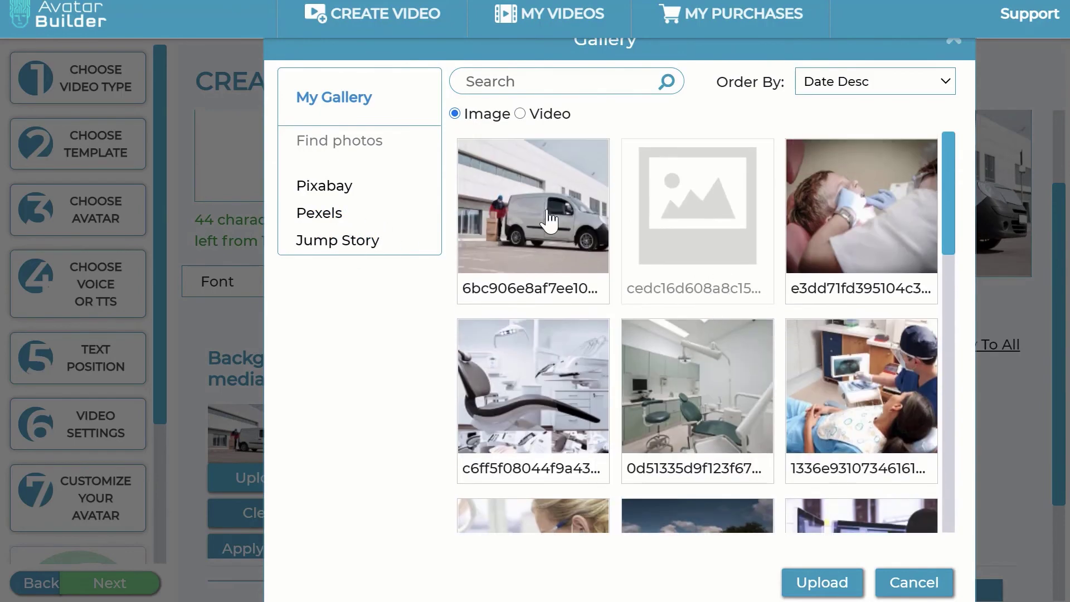
{"action": "left_click", "coordinate": [555, 220]}
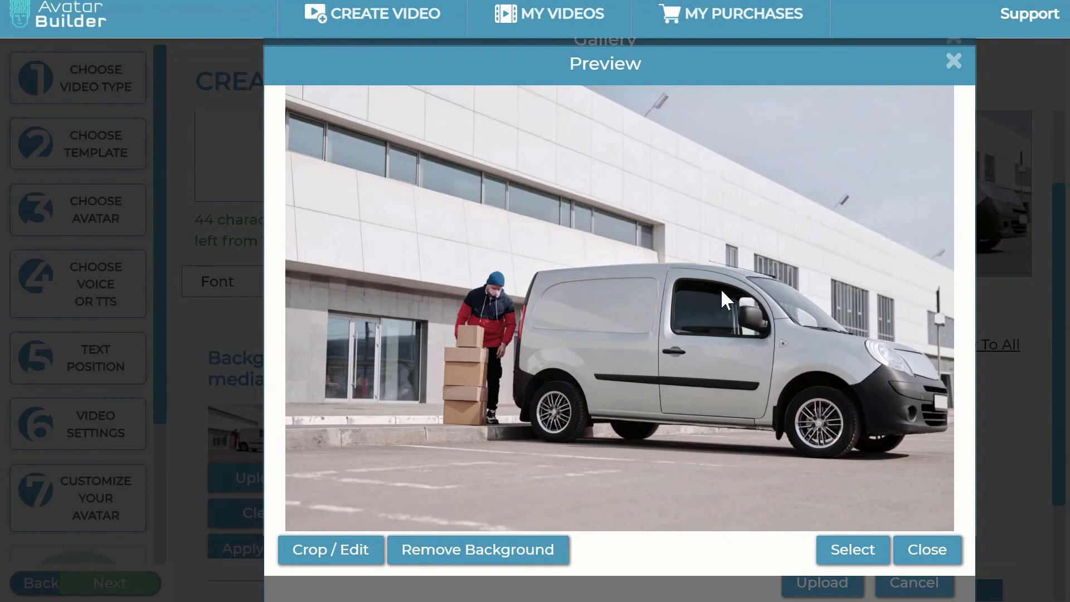
{"action": "left_click", "coordinate": [493, 558]}
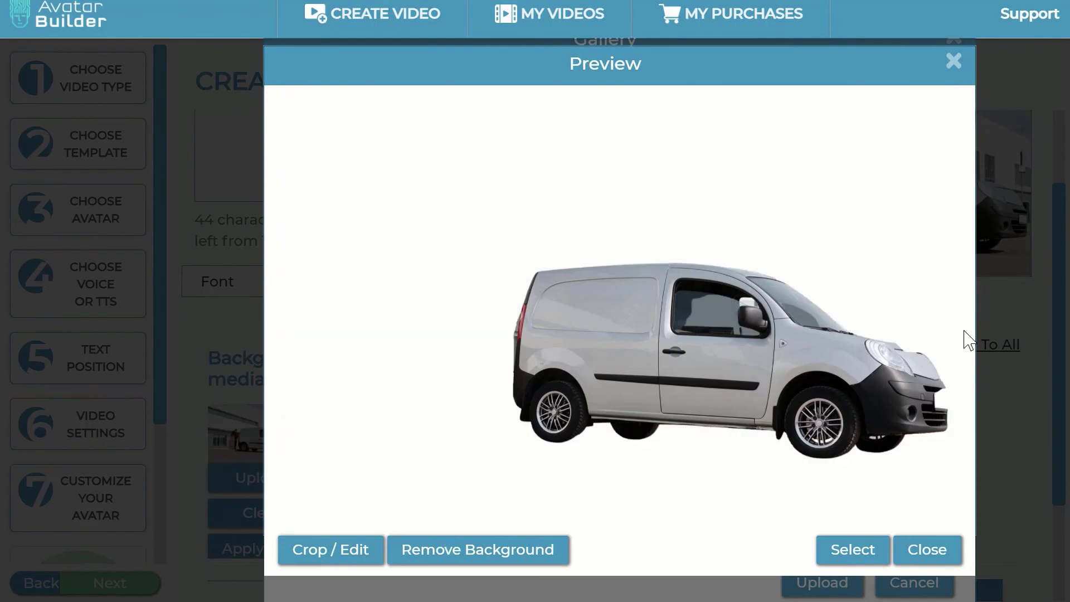
{"action": "left_click", "coordinate": [853, 552]}
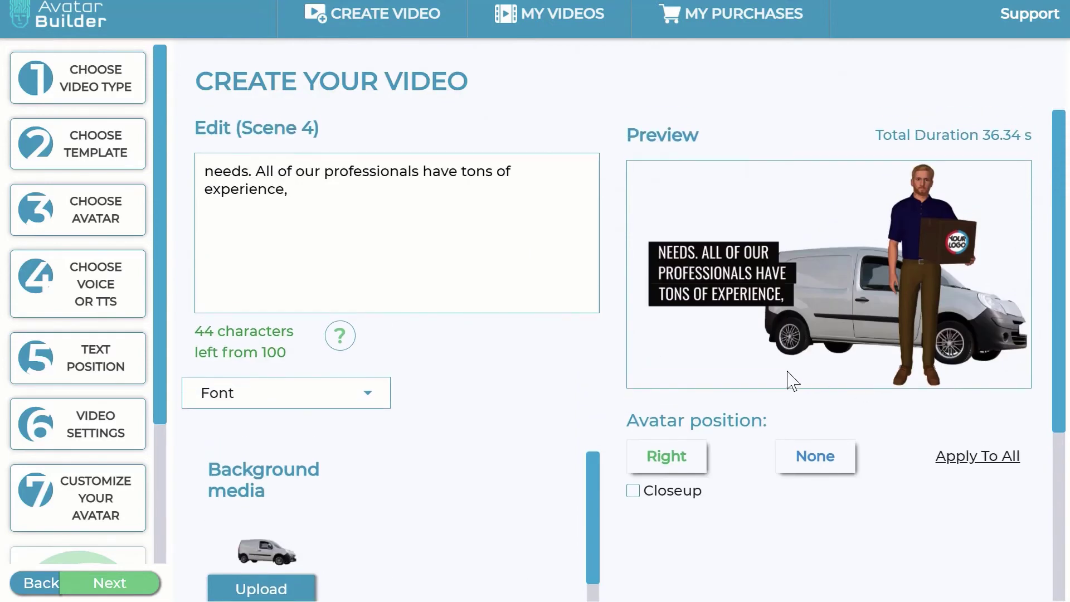
- Name the project 'salesvideo' and create it at 1080p resolution
{"action": "scroll", "coordinate": [791, 376], "scroll_direction": "down", "scroll_amount": 5}
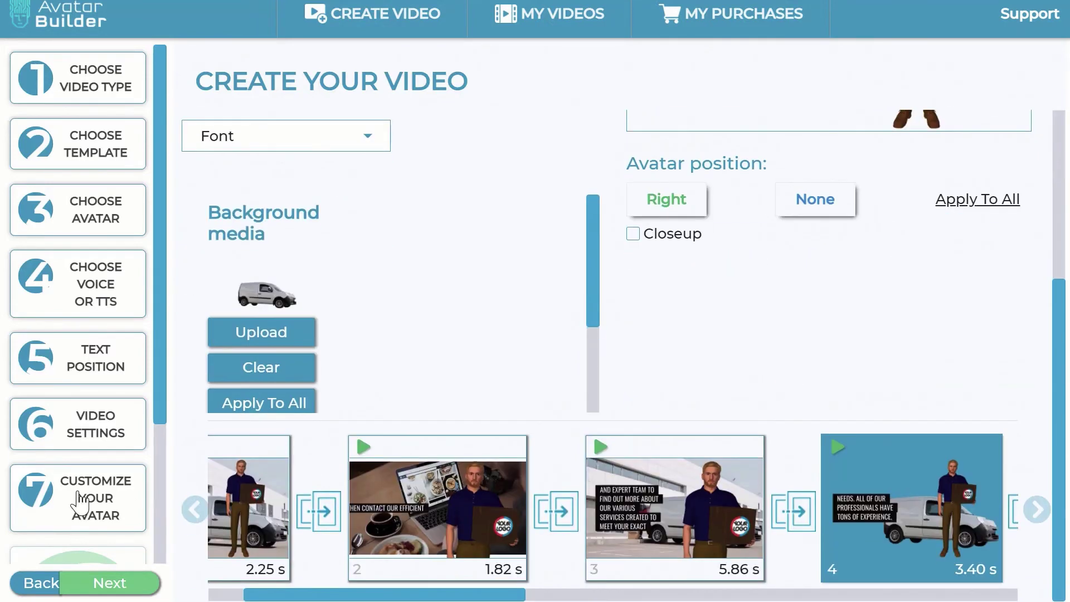
{"action": "left_click", "coordinate": [144, 585]}
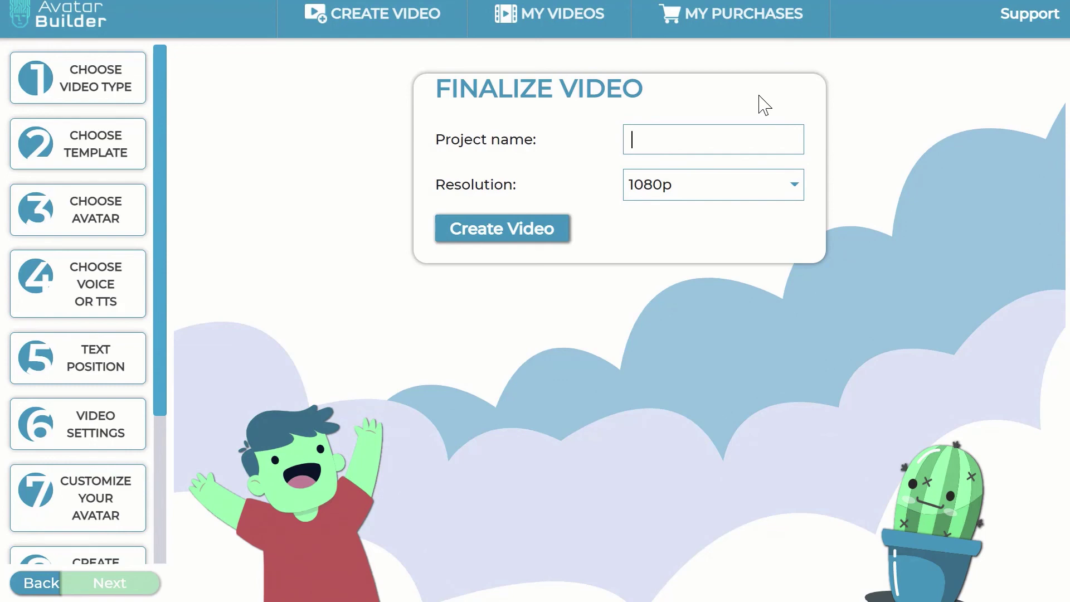
{"action": "type", "text": "salesvideo"}
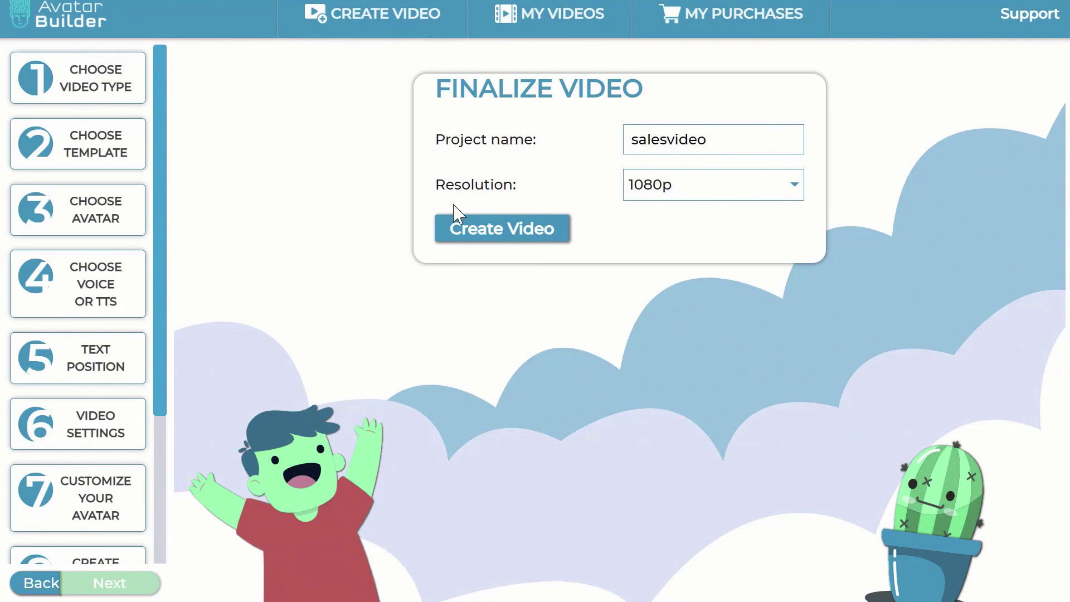
{"action": "left_click", "coordinate": [468, 234]}
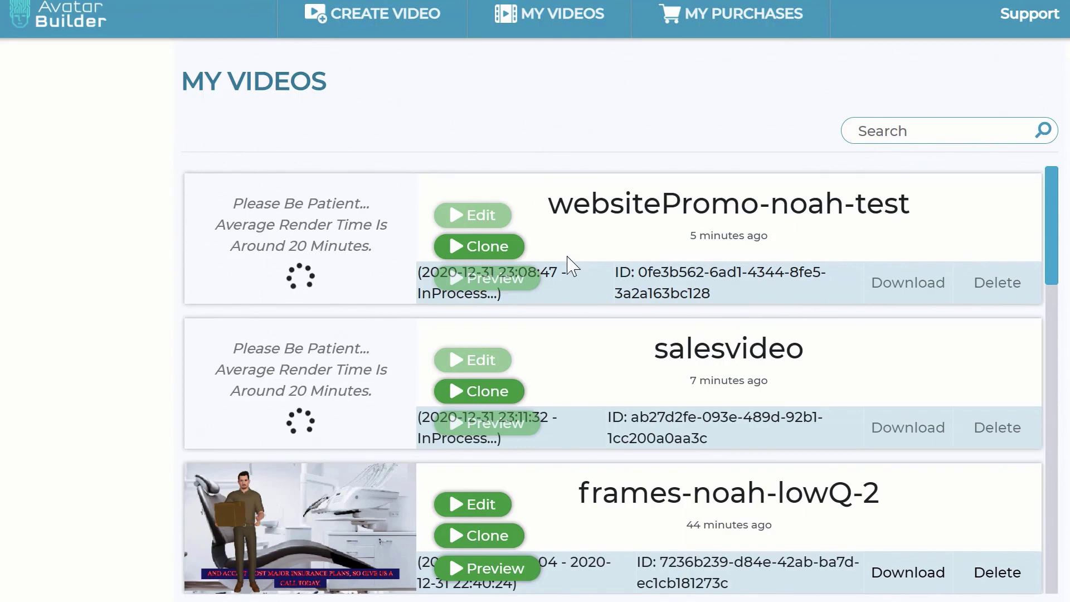
{"action": "double_click", "coordinate": [861, 290]}
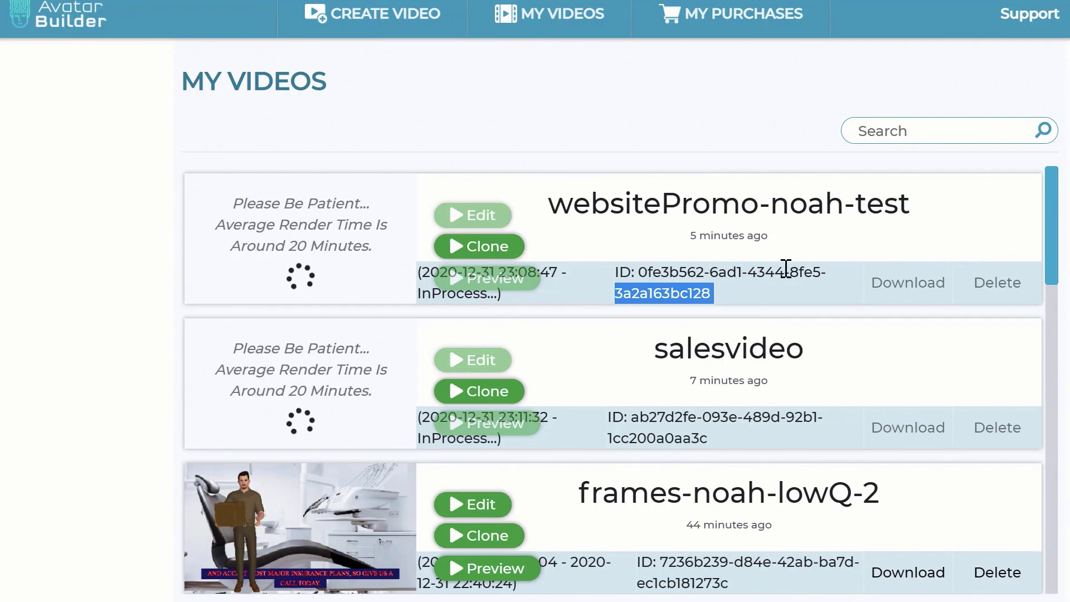
{"action": "left_click", "coordinate": [773, 218]}
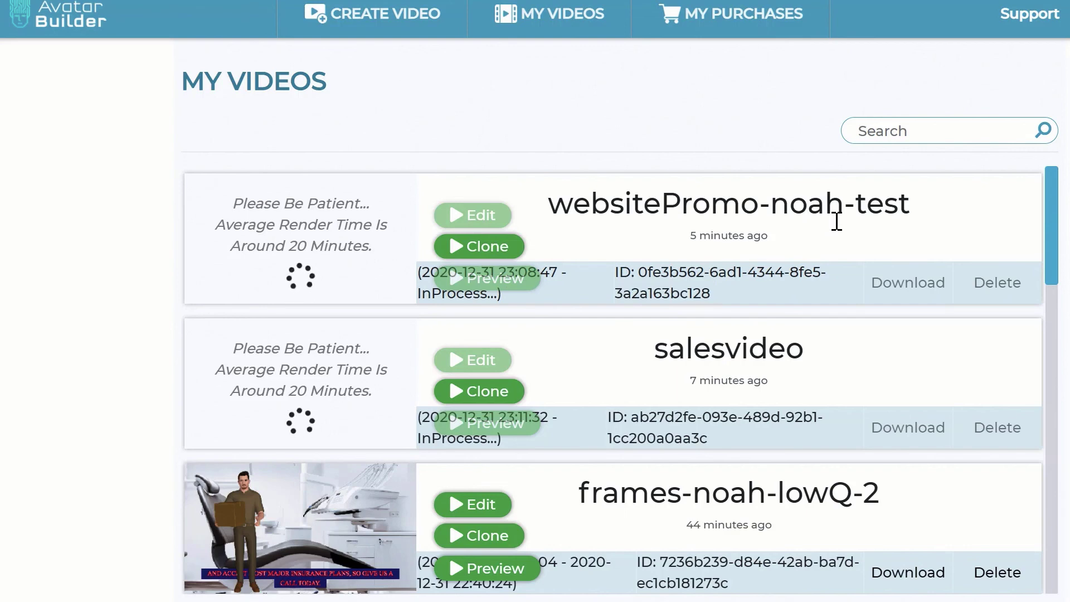